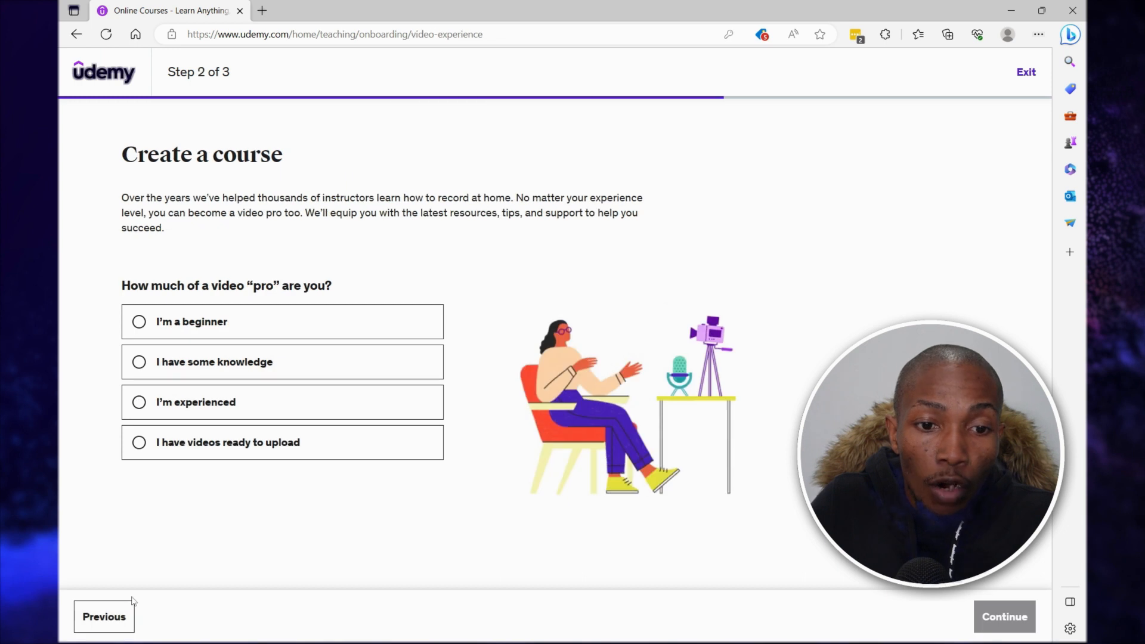
# Step: Answer the onboarding questions with "I'm experienced" for video skill and "Not at the moment" for audience, and finish the questionnaire
pyautogui.click(146, 405)
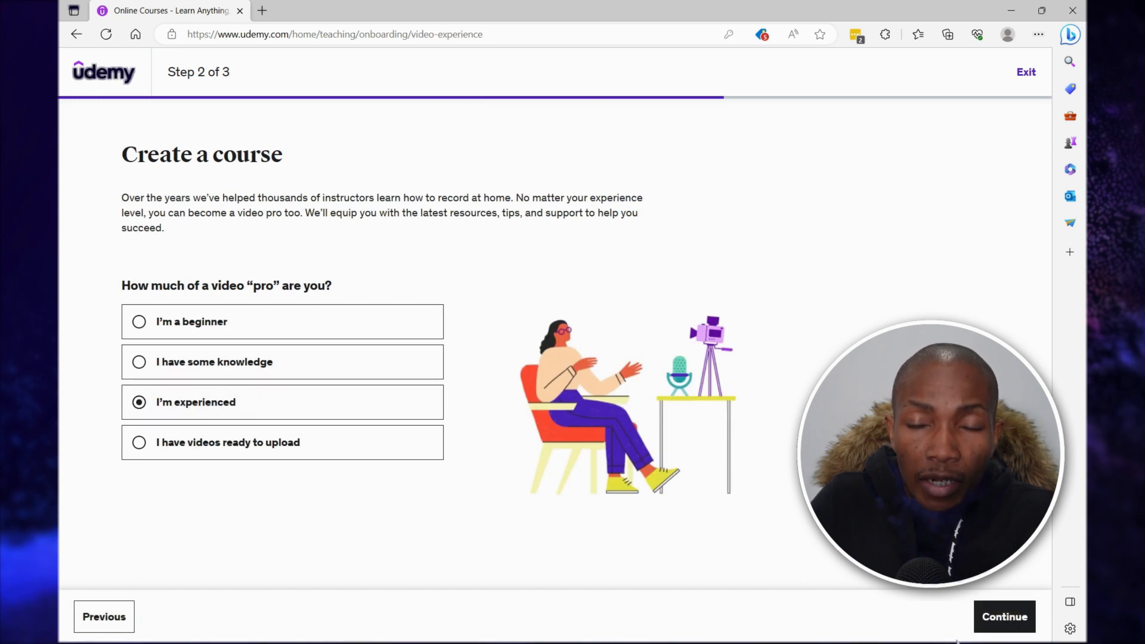
pyautogui.click(1010, 617)
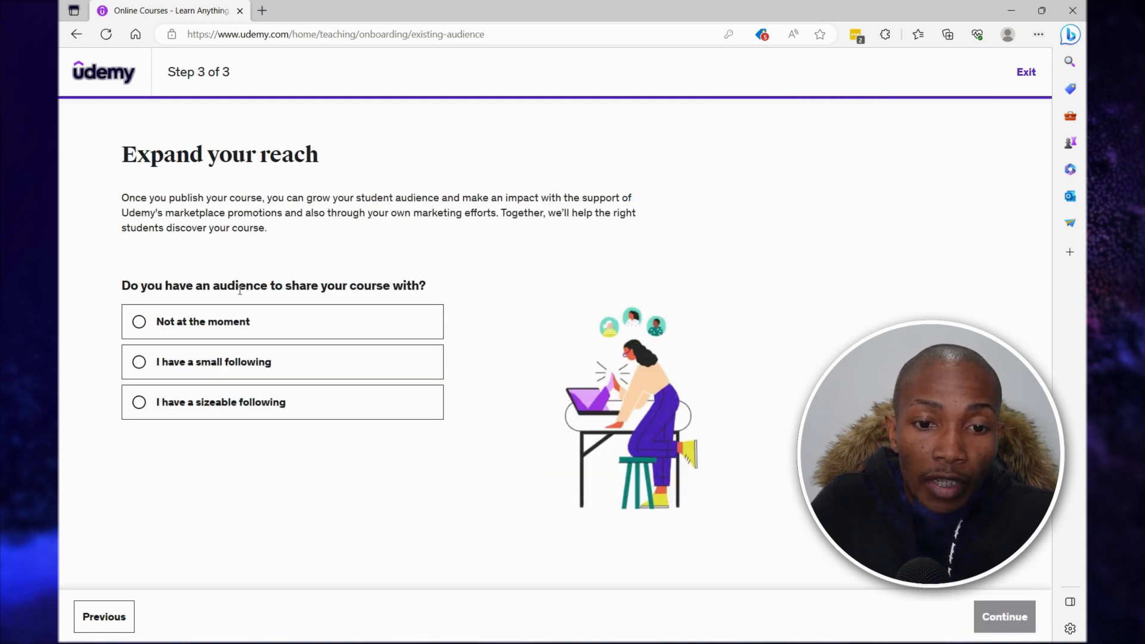
pyautogui.click(141, 323)
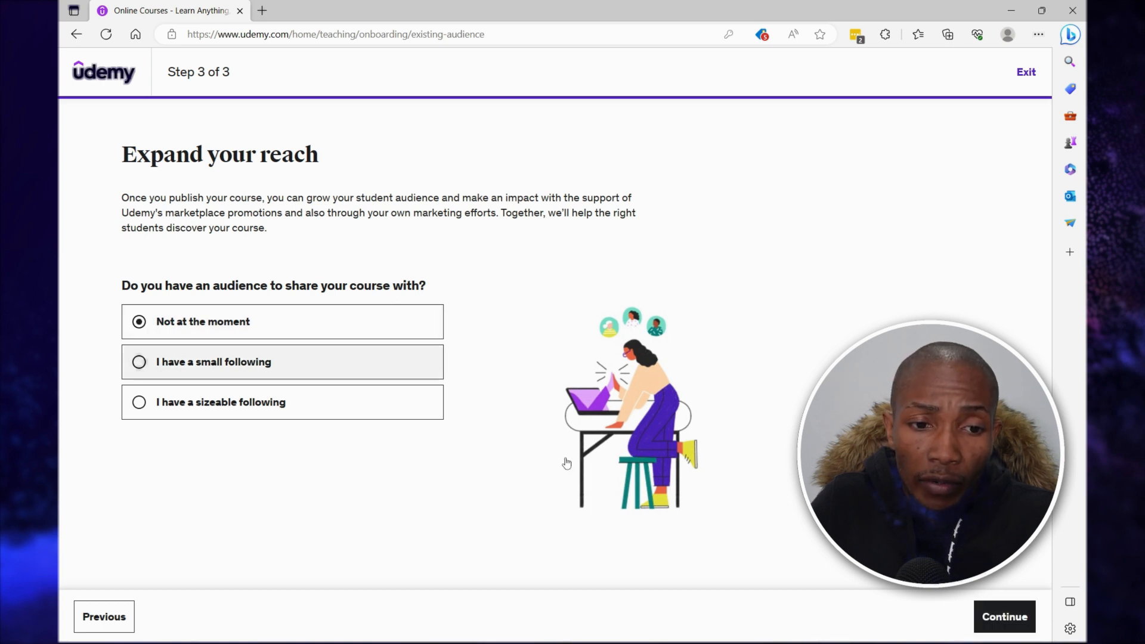
pyautogui.click(1006, 617)
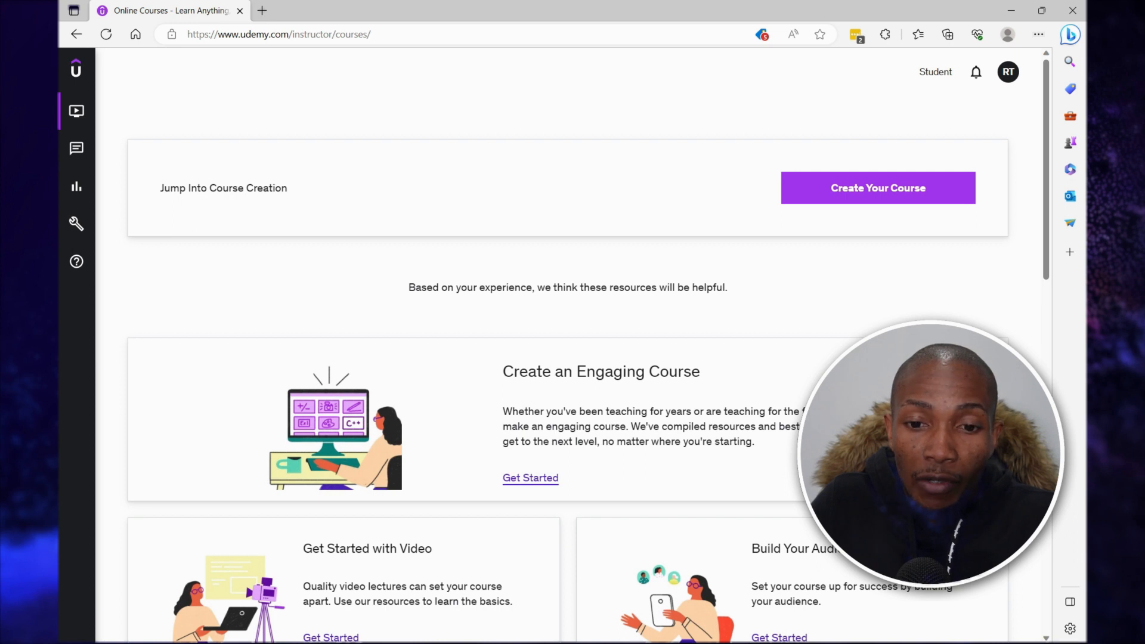
# Step: Start creating a new course, choose "Course" rather than "Practice Test" as its type, and continue
pyautogui.click(871, 194)
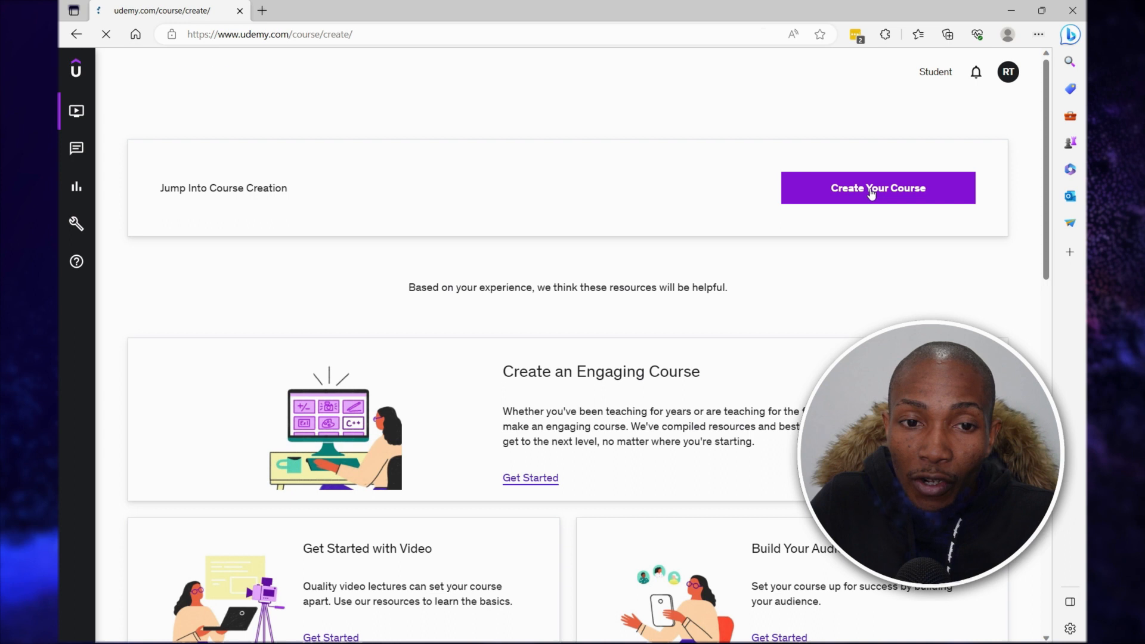
pyautogui.click(499, 250)
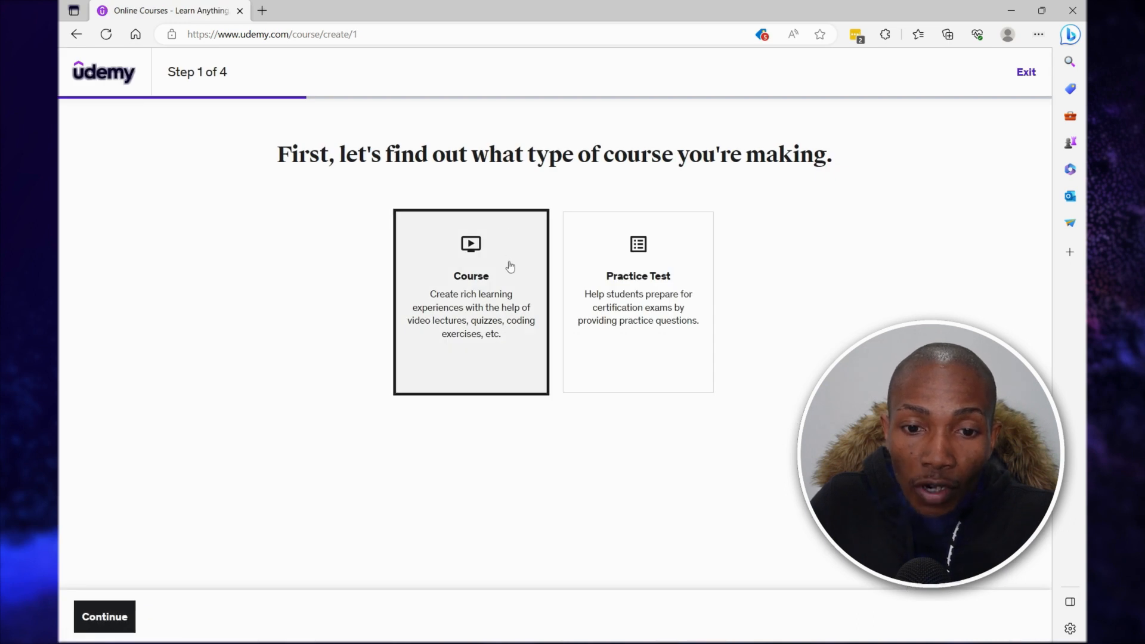
pyautogui.click(106, 618)
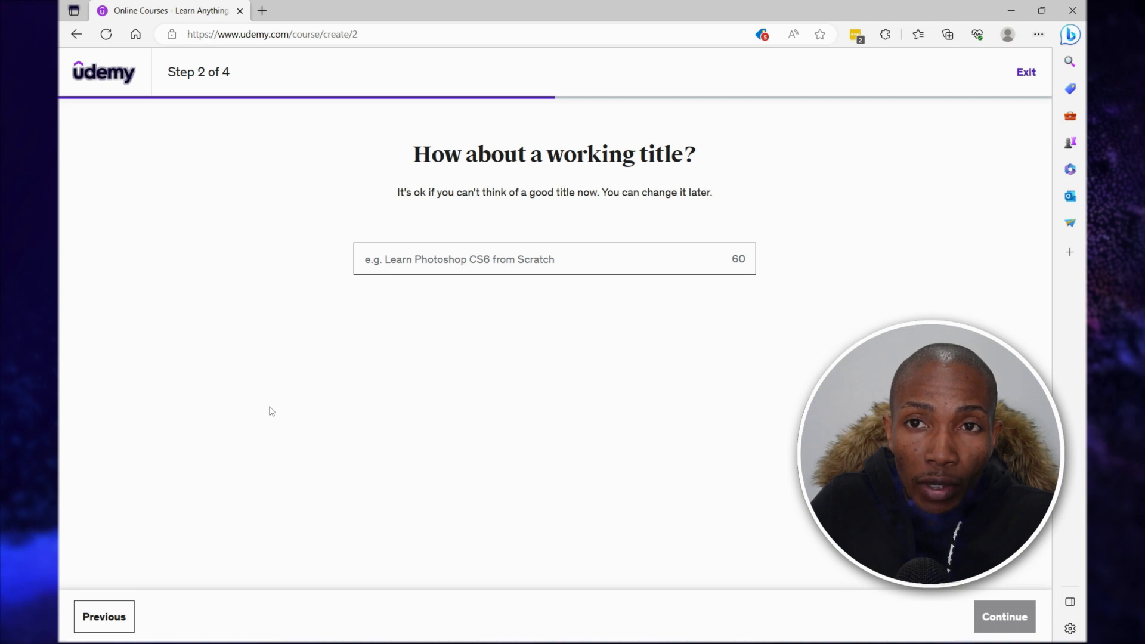
# Step: Enter "Database Design and Implementation" as the working title, select the title text, and continue
pyautogui.click(439, 259)
pyautogui.write('Database Des')
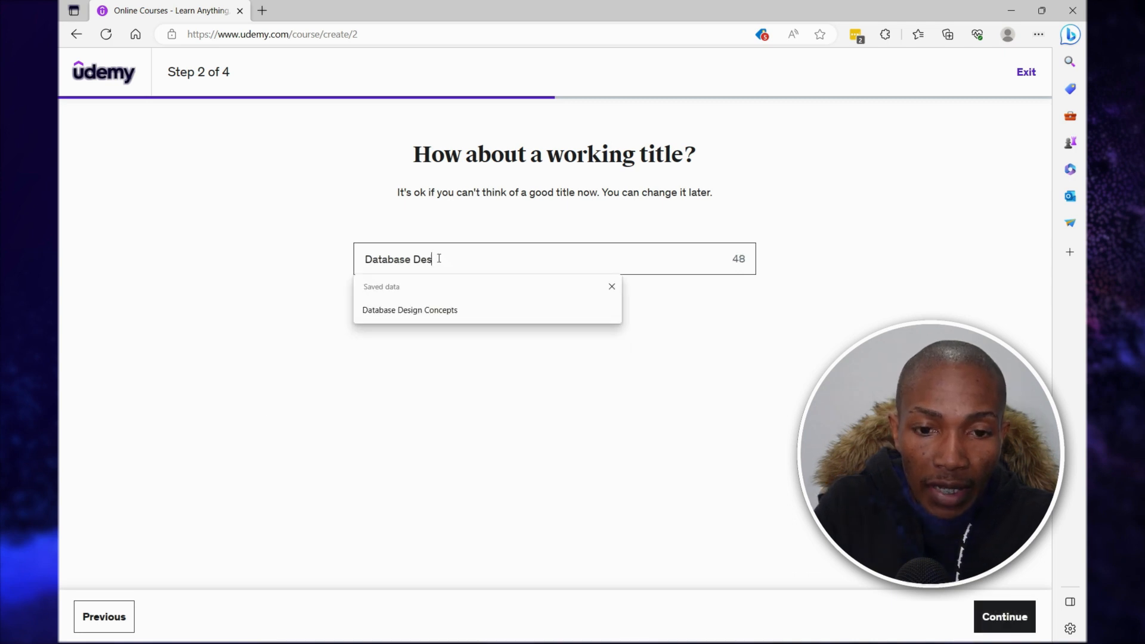
pyautogui.write('ign and Implementation')
pyautogui.hotkey('ctrl', 'a')
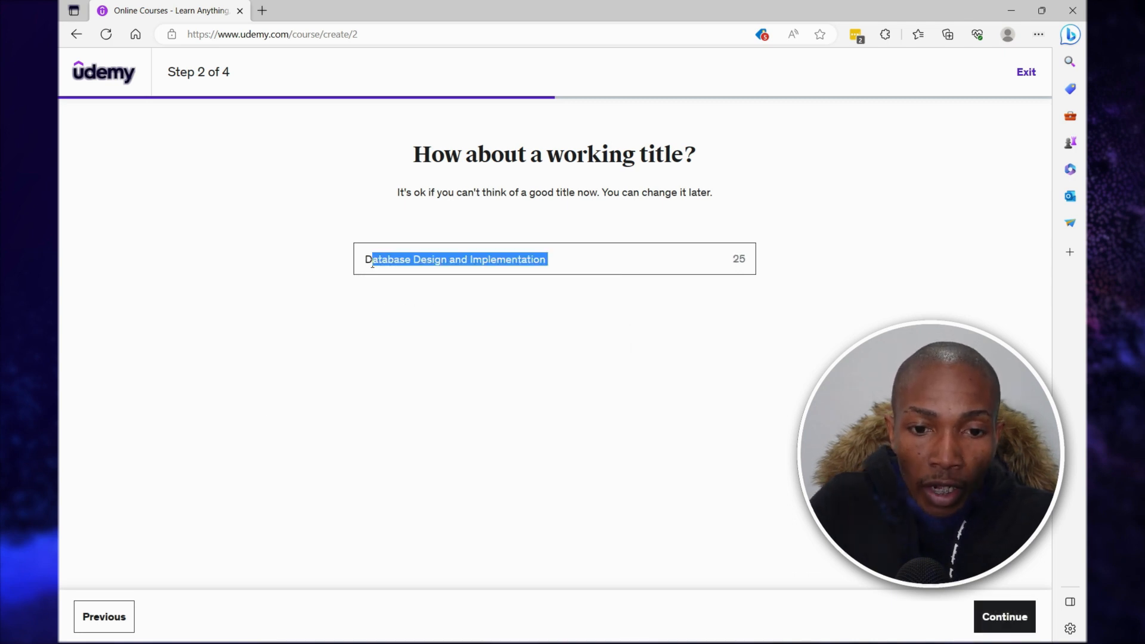
pyautogui.rightClick(386, 264)
pyautogui.press('Escape')
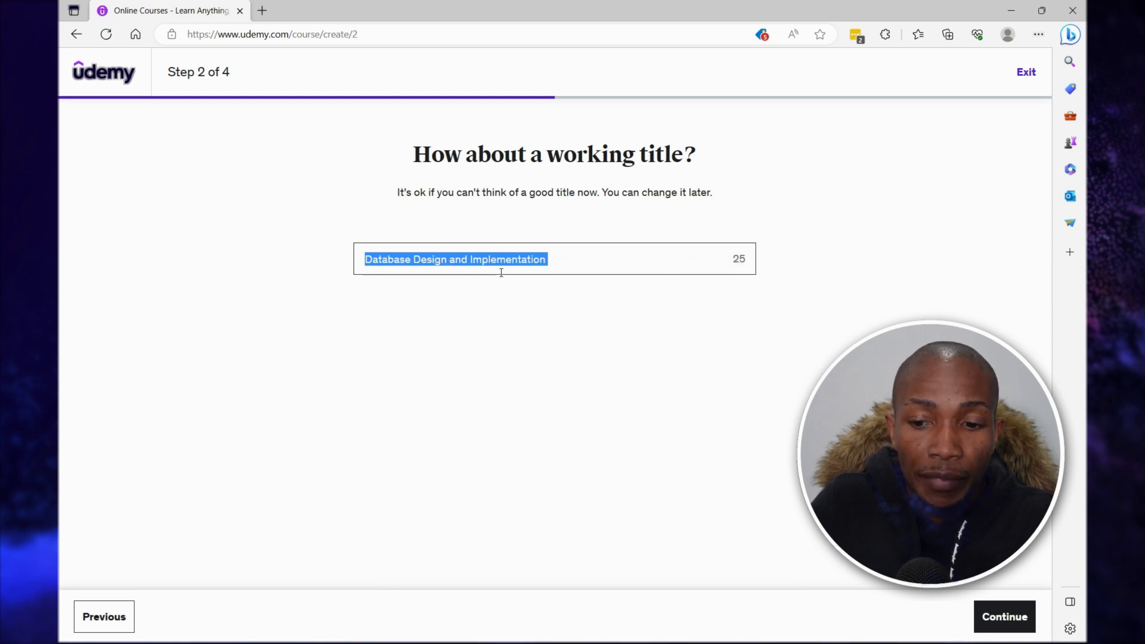
pyautogui.click(1007, 617)
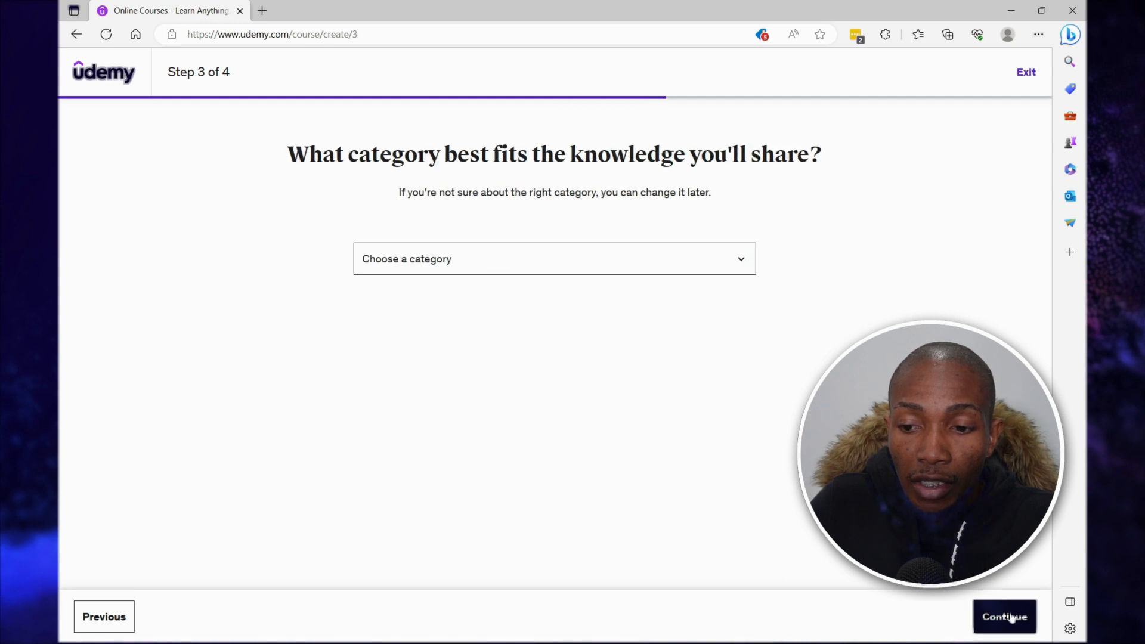
# Step: Set the course category to "IT & Software" and continue
pyautogui.click(740, 260)
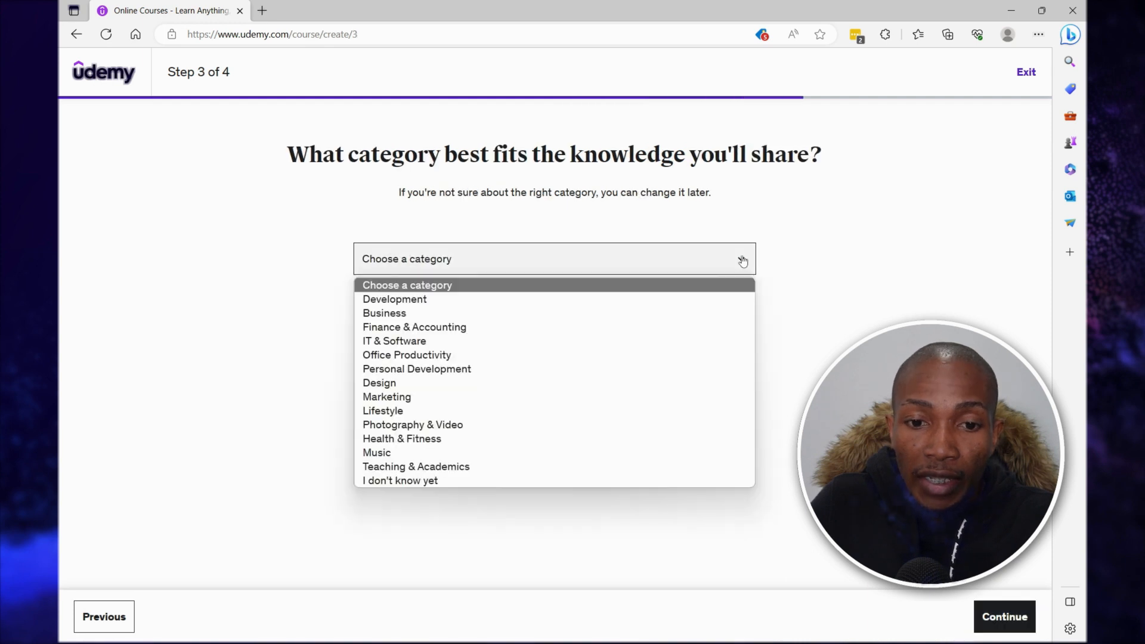
pyautogui.click(434, 341)
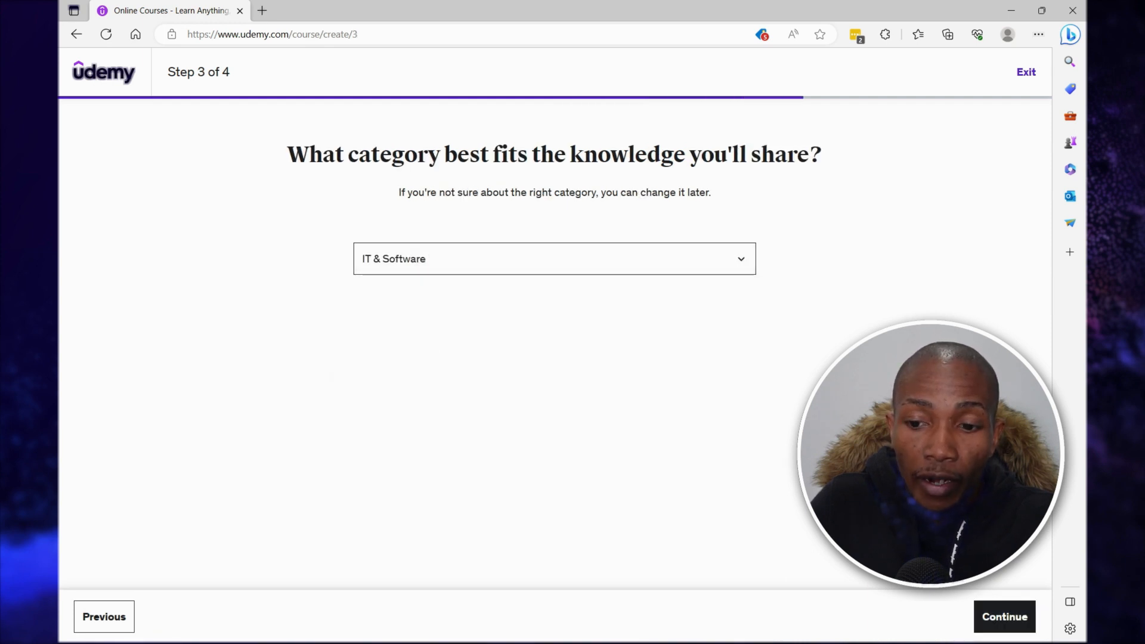
pyautogui.click(1004, 617)
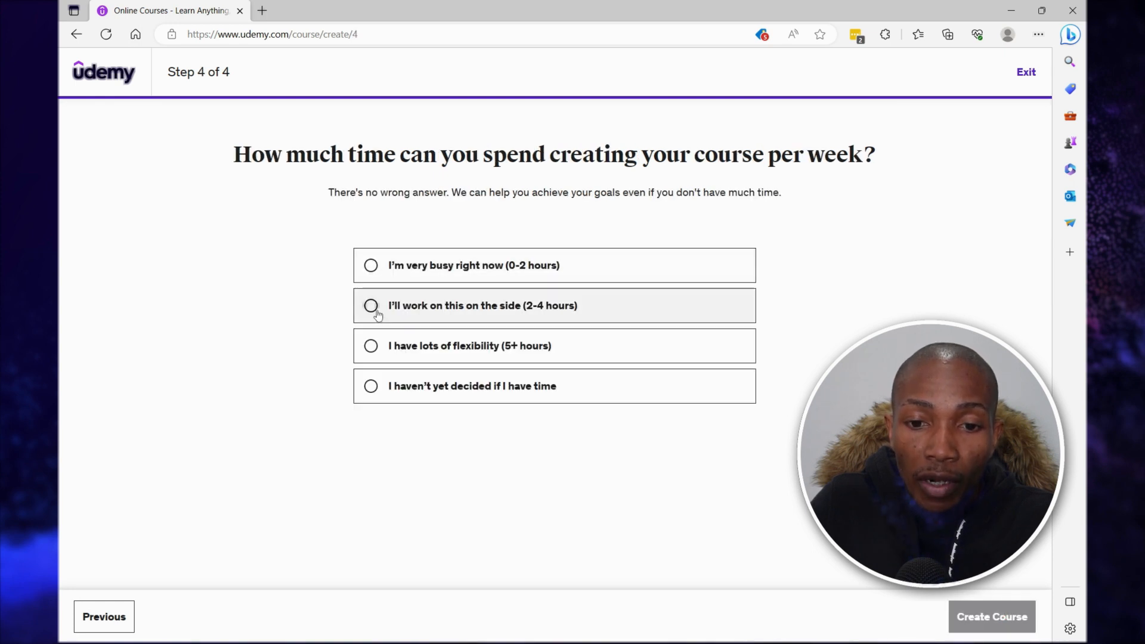
# Step: Choose "I'll work on this on the side (2-4 hours)", create the course, and open its Intended learners page
pyautogui.click(376, 310)
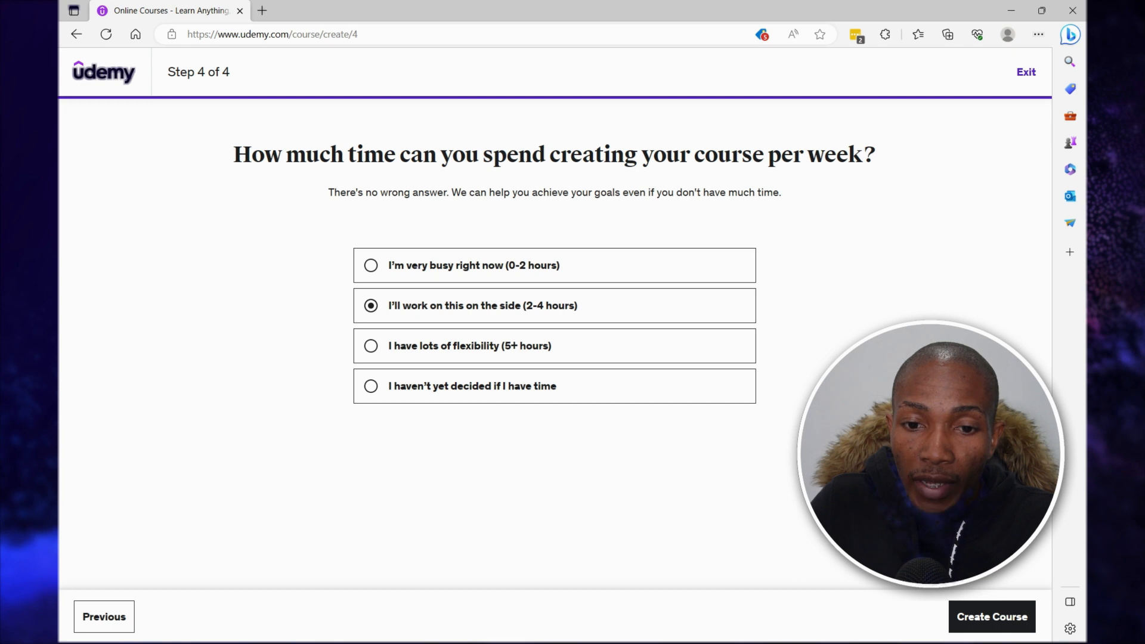
pyautogui.click(978, 621)
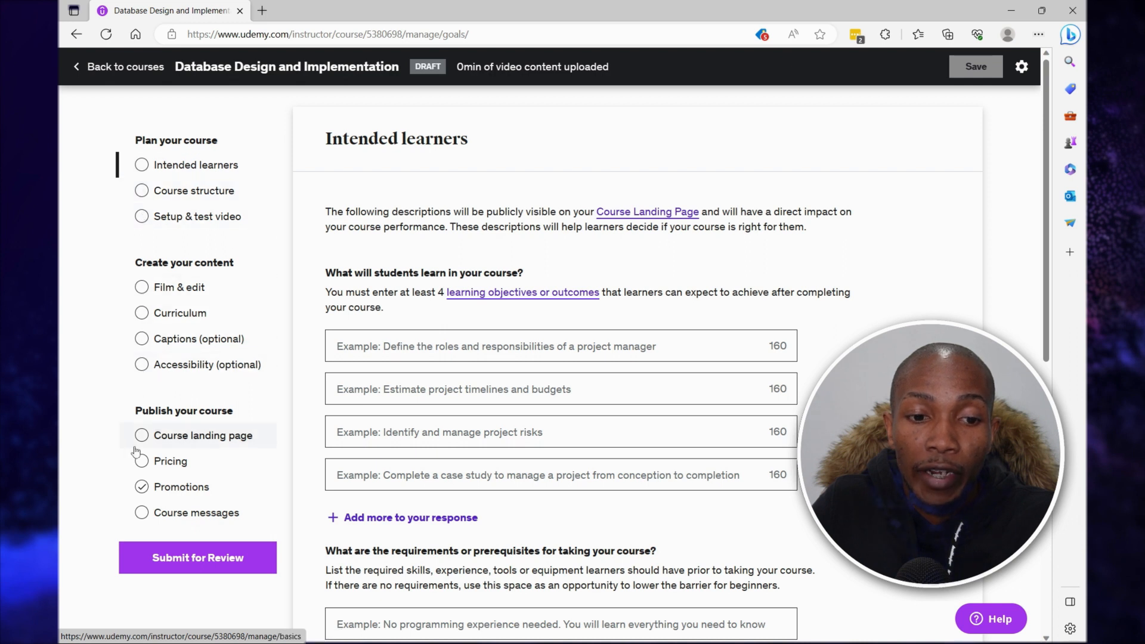
pyautogui.click(148, 168)
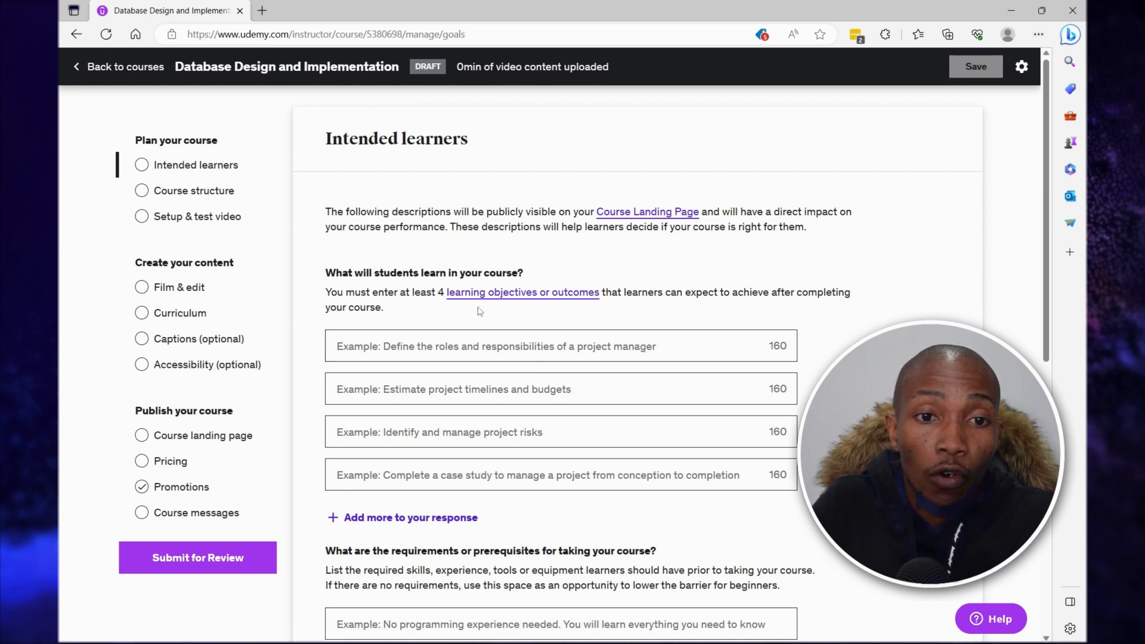
# Step: Open ChatGPT separately, submit "create outline for Database Design and Implementation", and stop the response partway
pyautogui.click(261, 11)
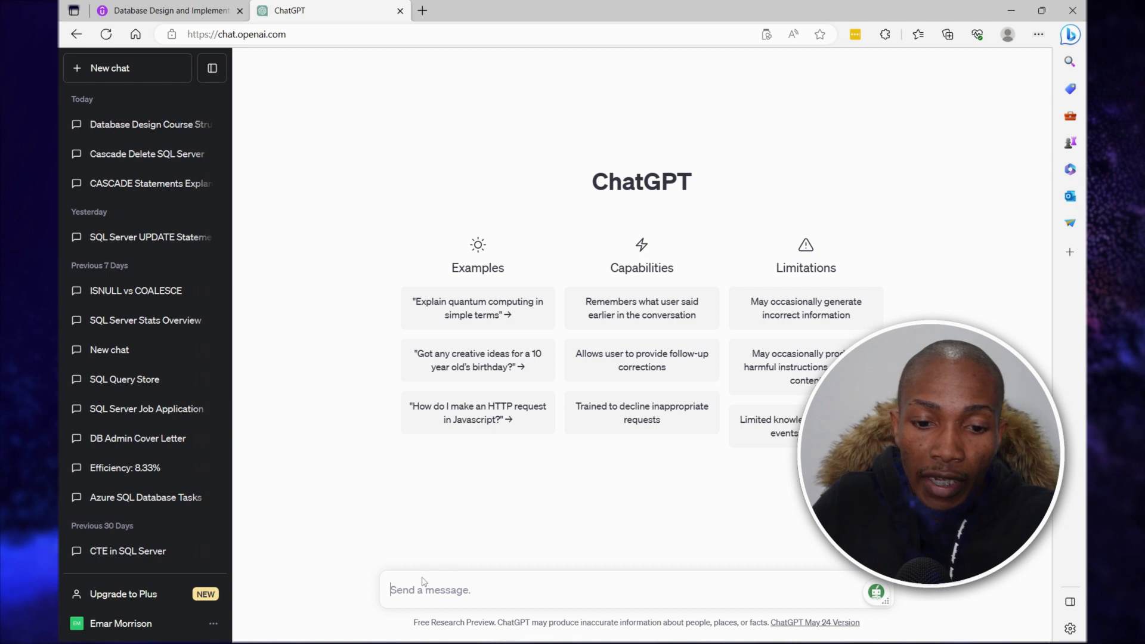
pyautogui.write('crea')
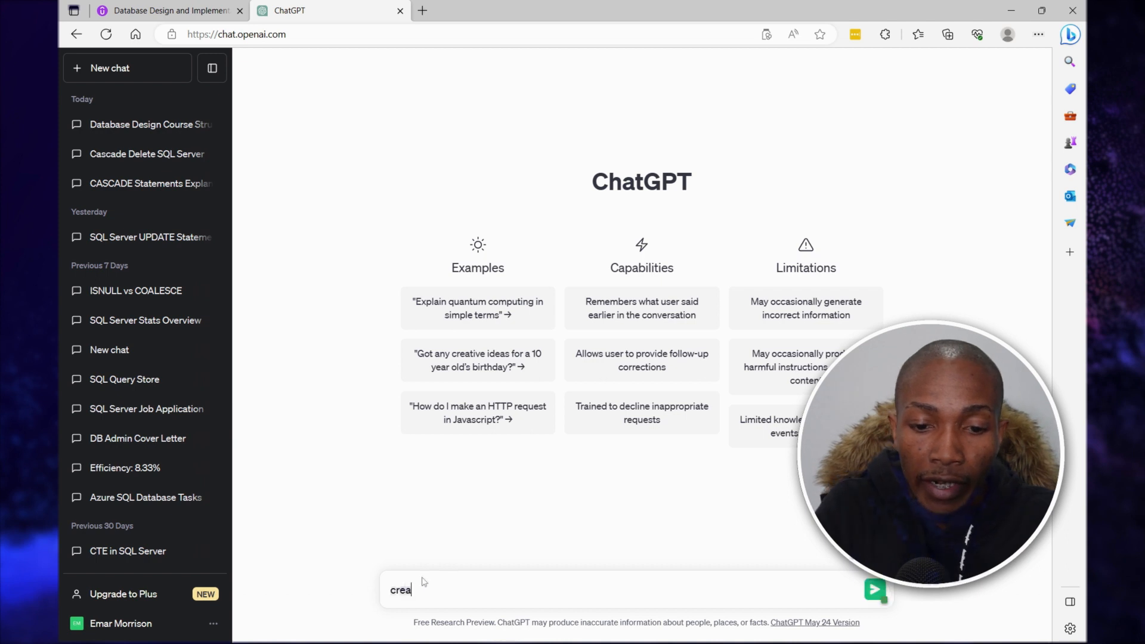
pyautogui.write('te outline for Database Design and Implementation')
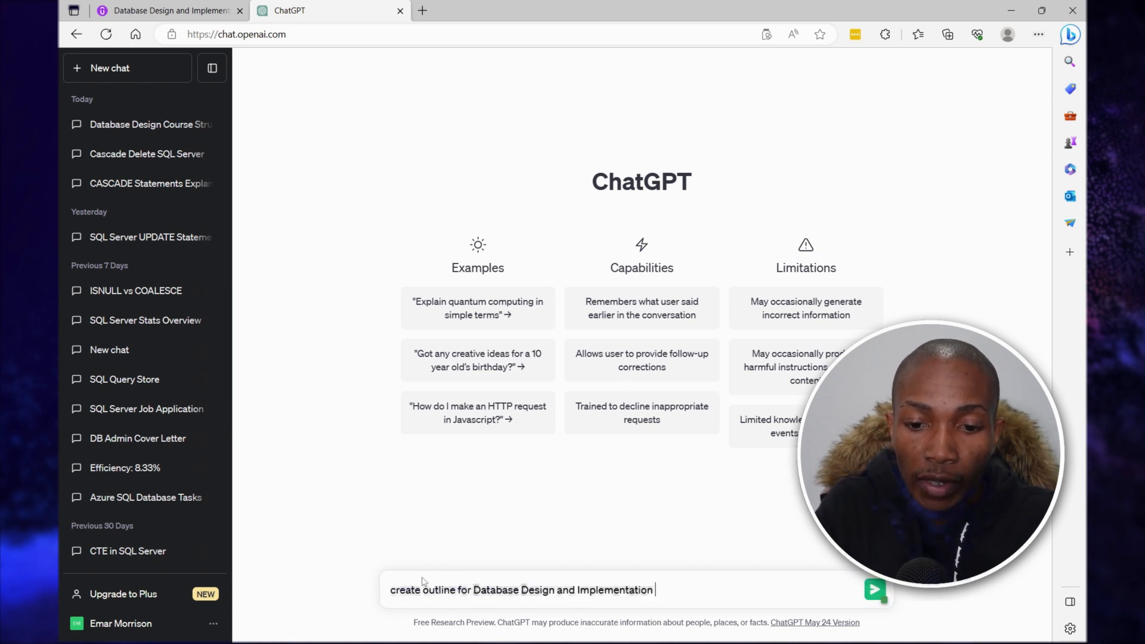
pyautogui.press('Return')
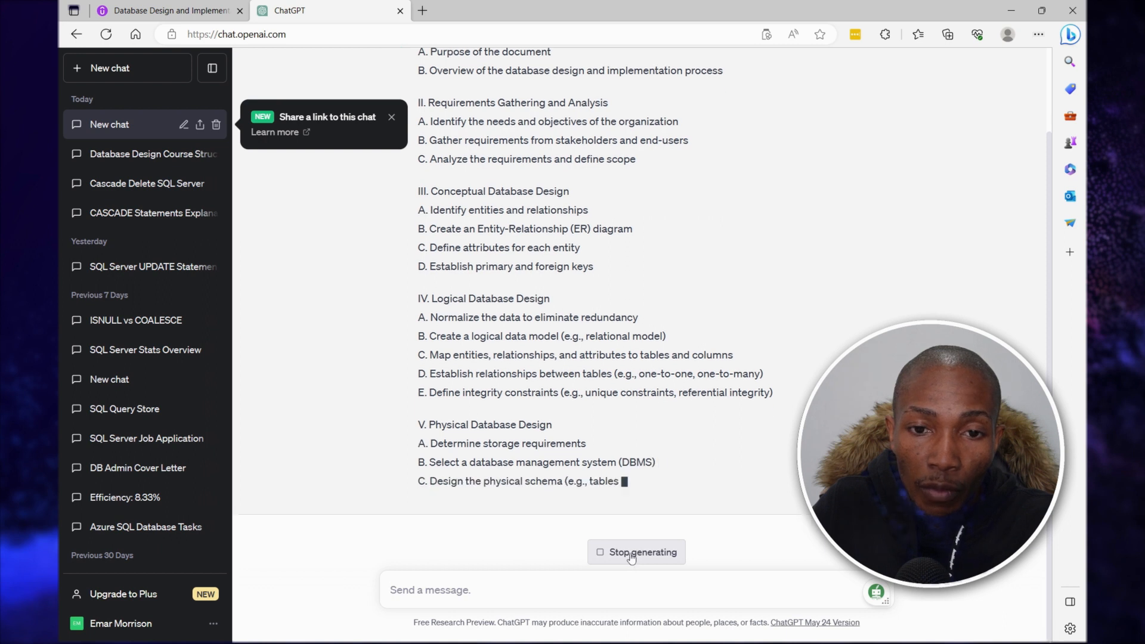
pyautogui.click(640, 554)
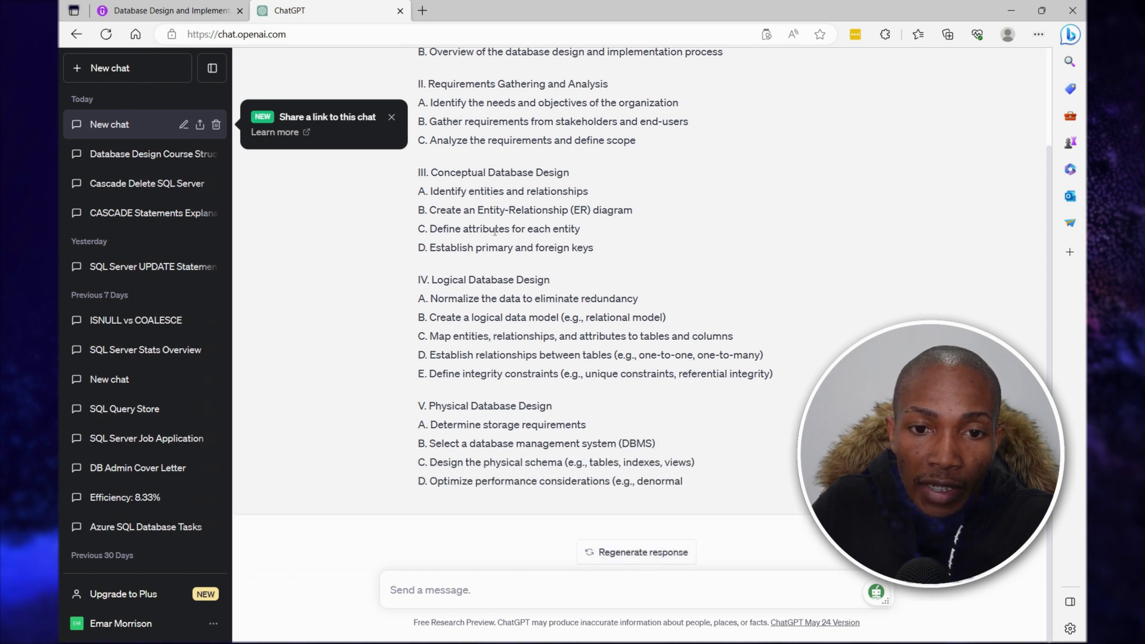
# Step: Reuse the earlier prompt, reword it as "create course outline for Database Design and Implementation", and send it
pyautogui.scroll(2, 536, 298)
pyautogui.moveTo(417, 72); pyautogui.dragTo(715, 76)
pyautogui.hotkey('ctrl', 'c')
pyautogui.scroll(-2, 641, 173)
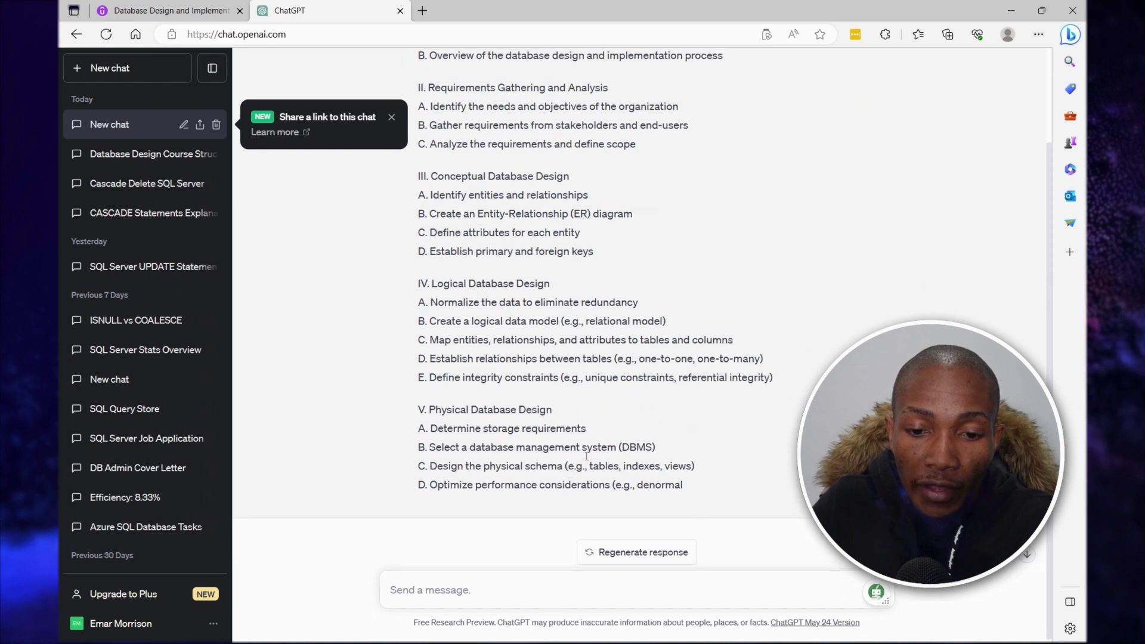
pyautogui.hotkey('ctrl', 'v')
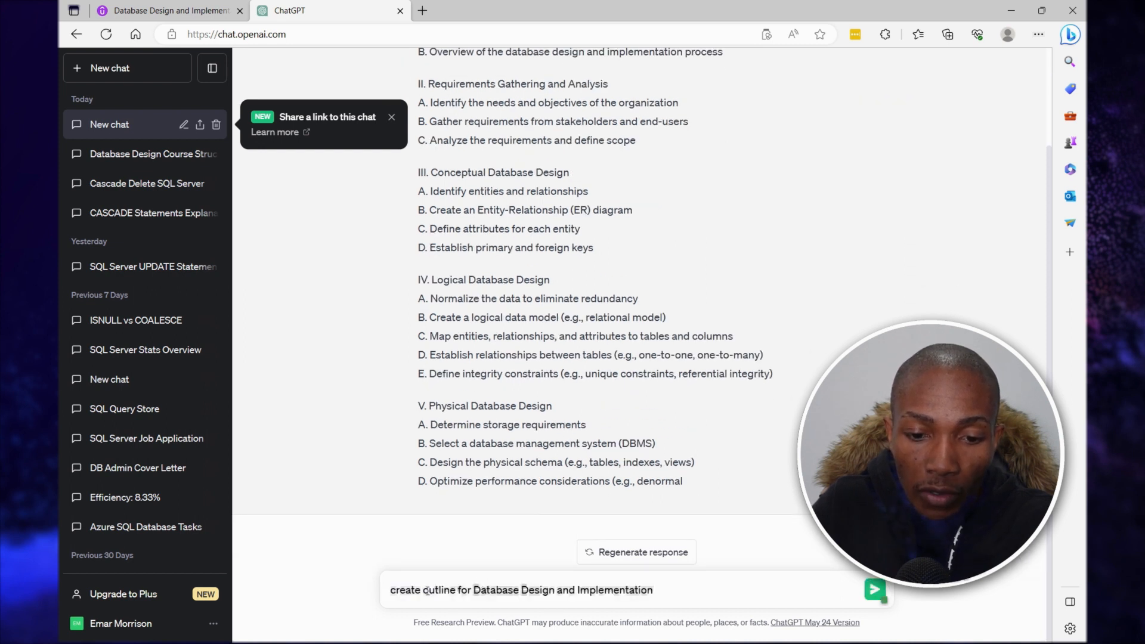
pyautogui.write('course')
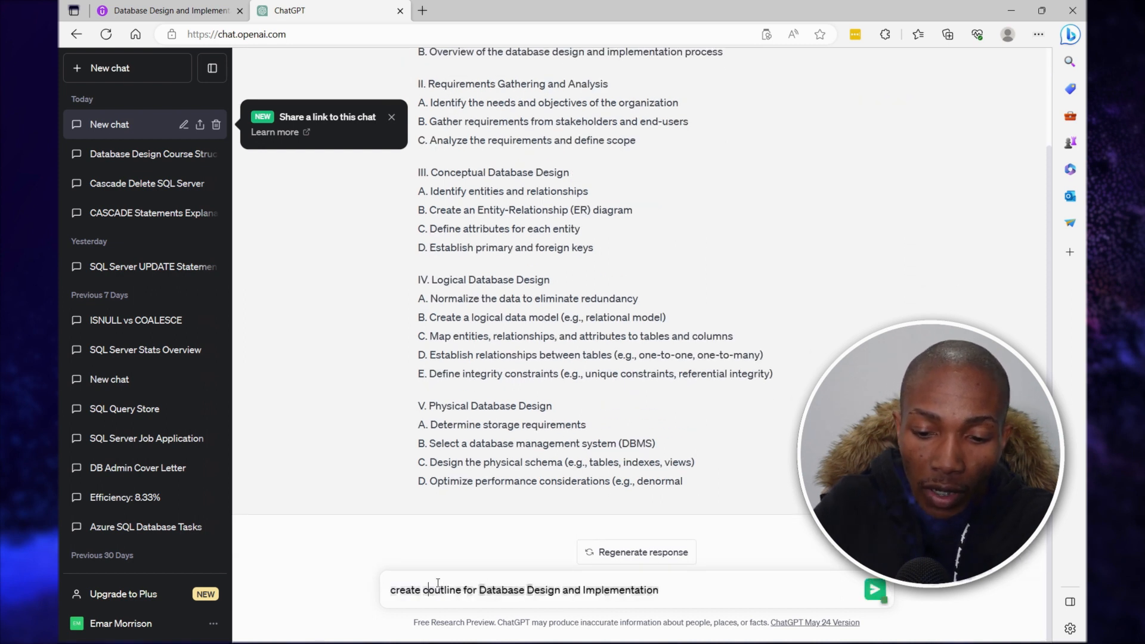
pyautogui.press('Return')
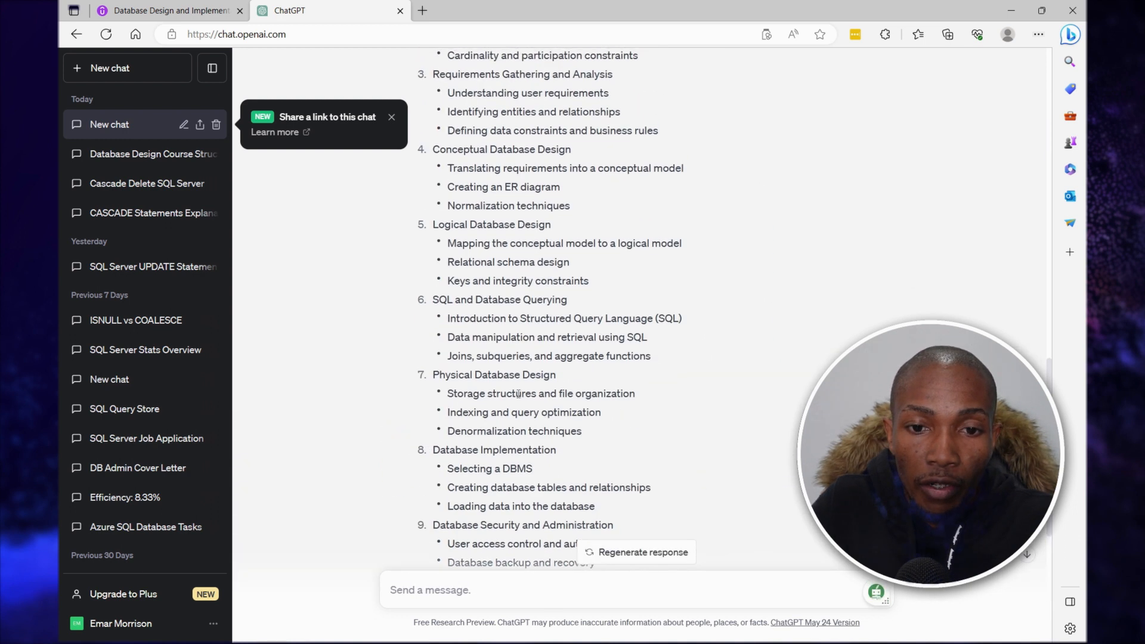
# Step: Review the generated course description and the full course outline from its first topic to its last
pyautogui.scroll(10, 519, 398)
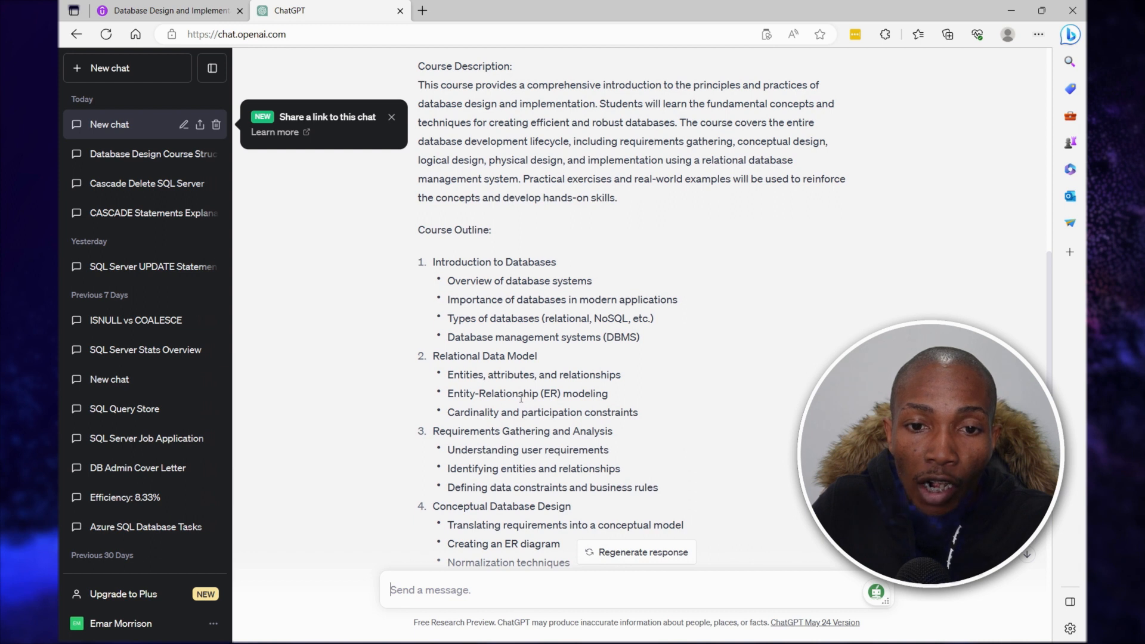
pyautogui.moveTo(423, 85); pyautogui.dragTo(614, 200)
pyautogui.scroll(-10, 434, 261)
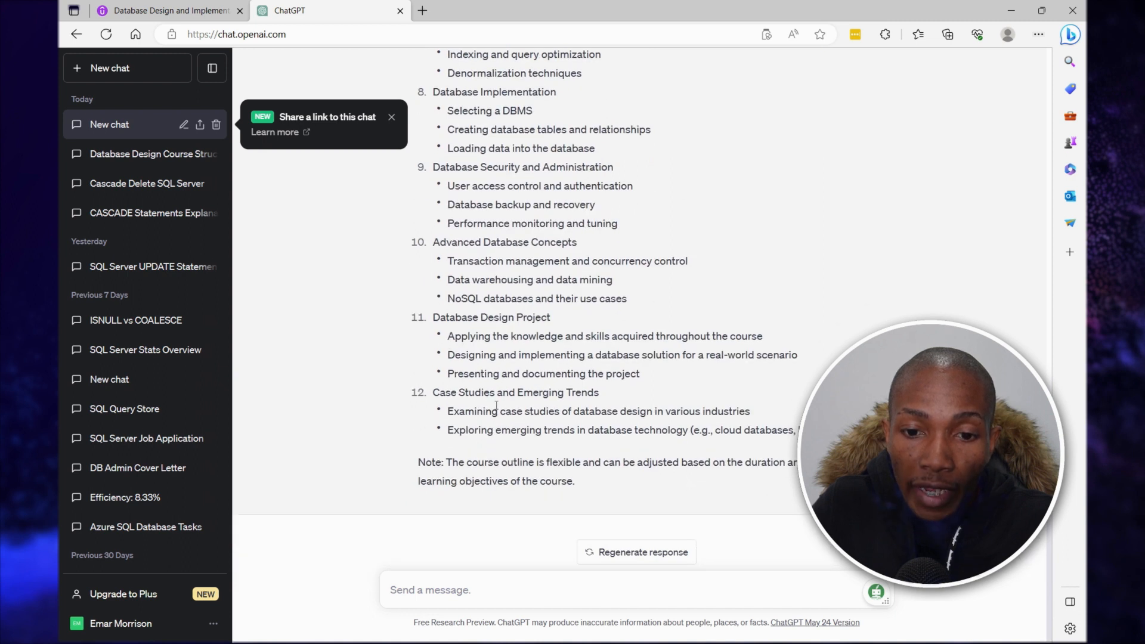
pyautogui.scroll(10, 558, 404)
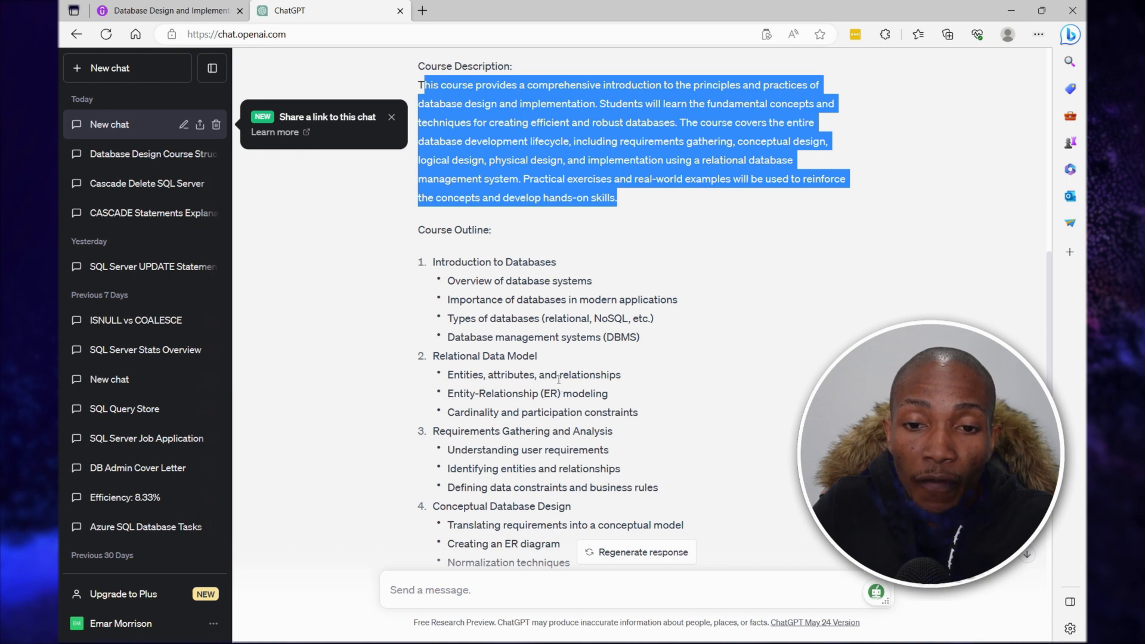
pyautogui.click(491, 285)
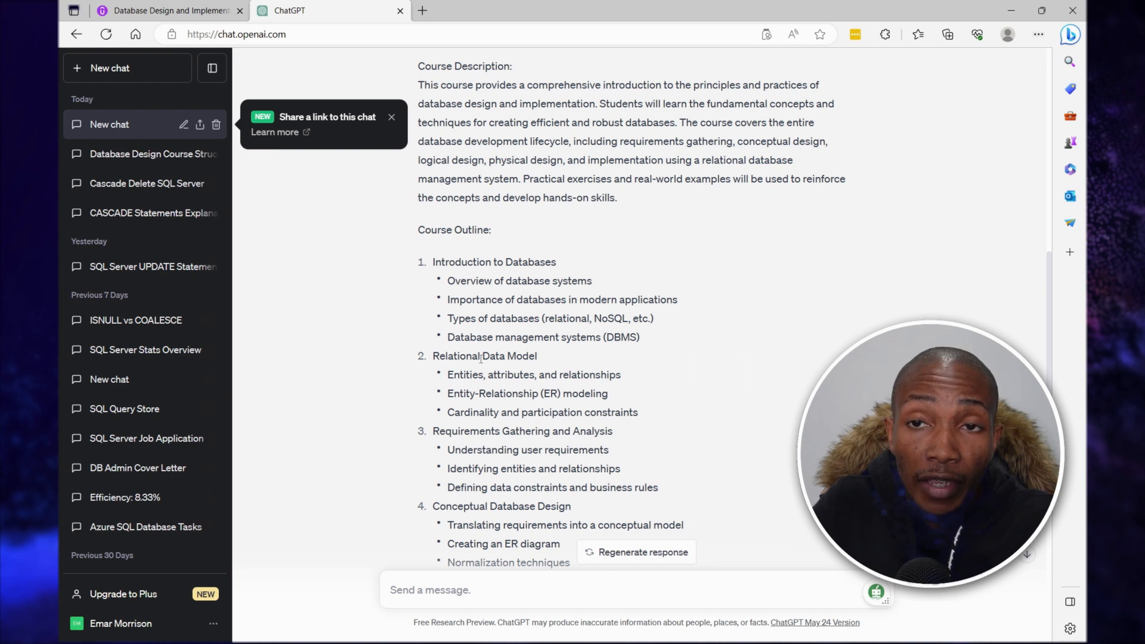
pyautogui.scroll(-3, 480, 358)
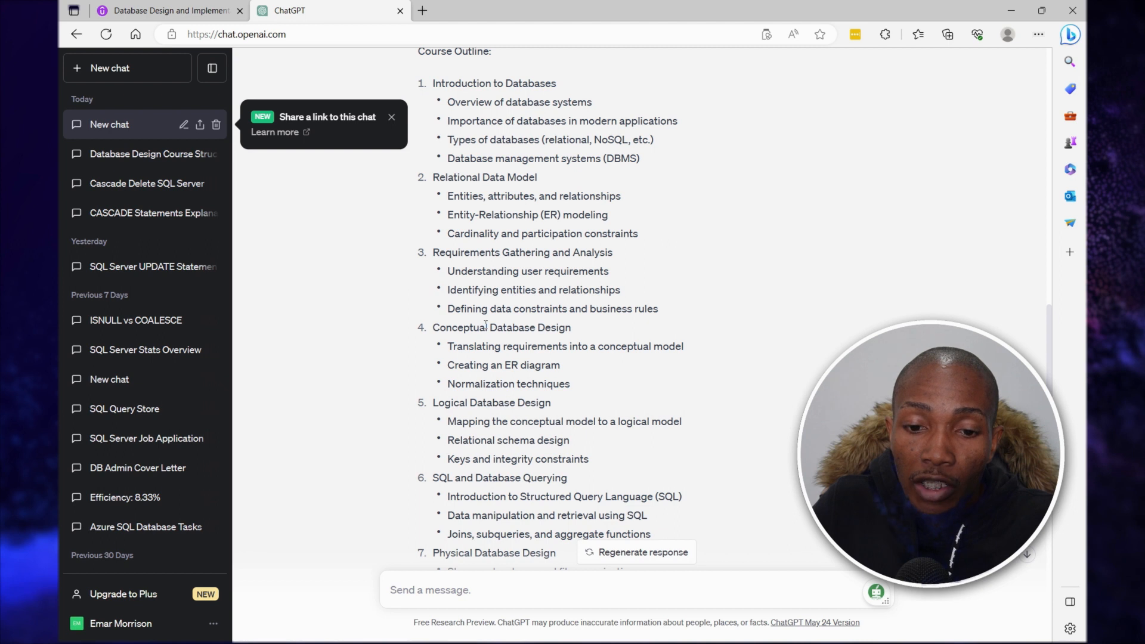
pyautogui.scroll(-10, 485, 325)
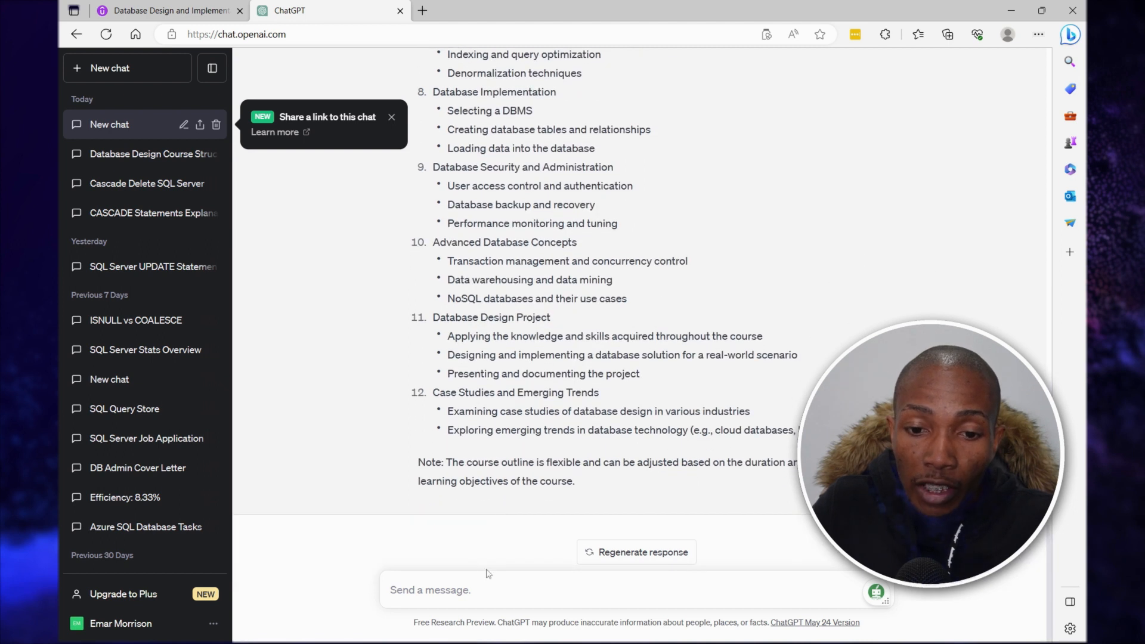
# Step: Ask ChatGPT "Who are intended learners?" in the same chat
pyautogui.write('Wh')
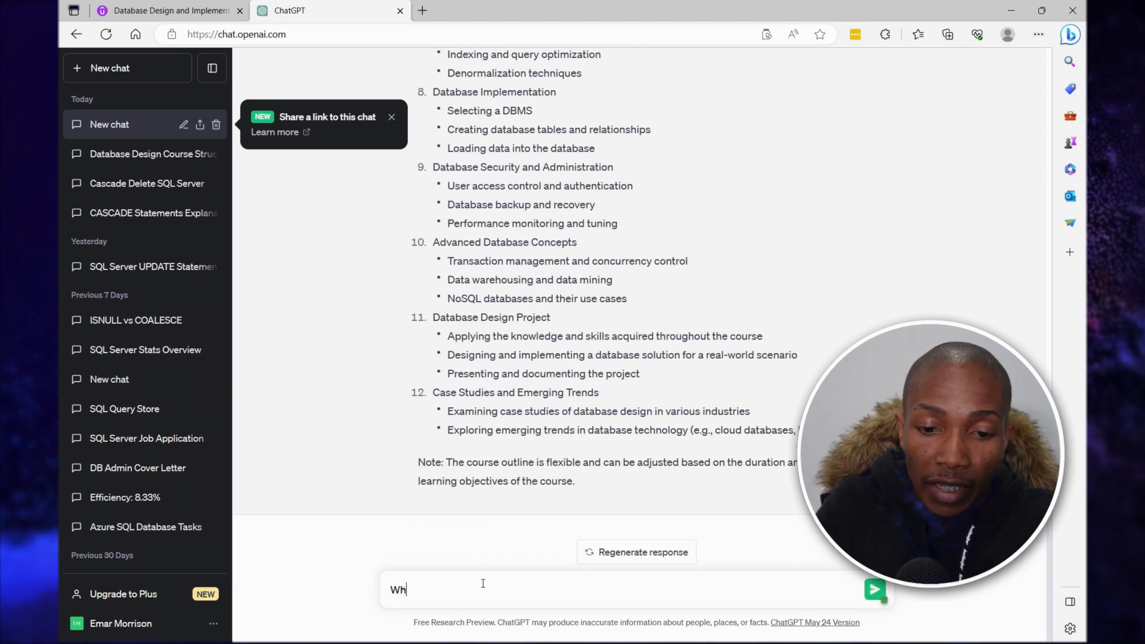
pyautogui.write('o are ')
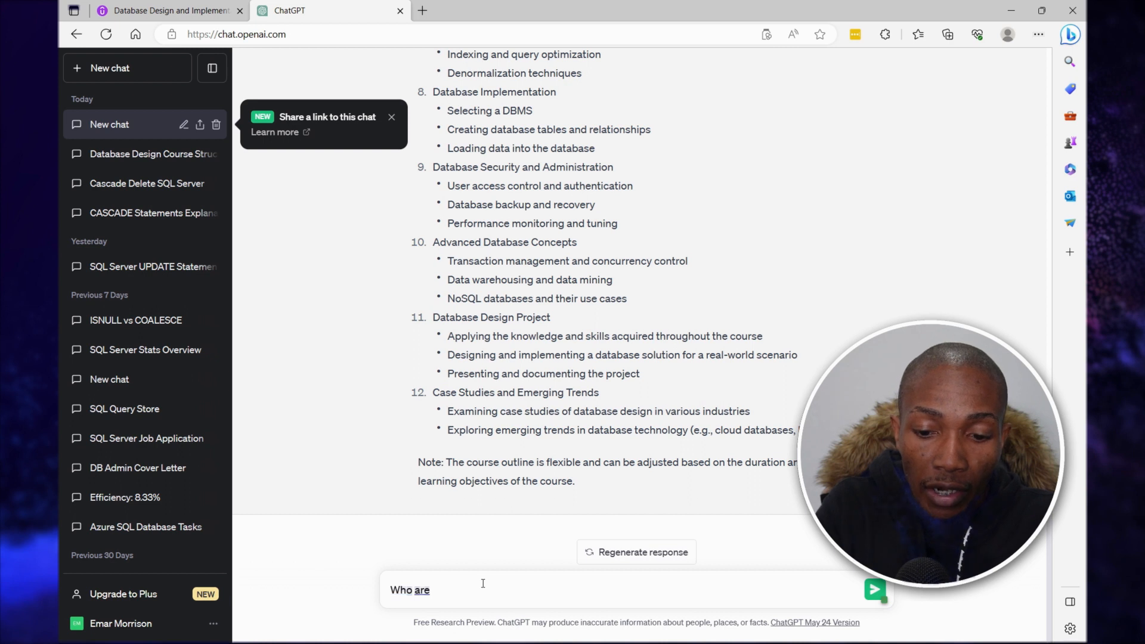
pyautogui.write('intended learners?')
pyautogui.press('Return')
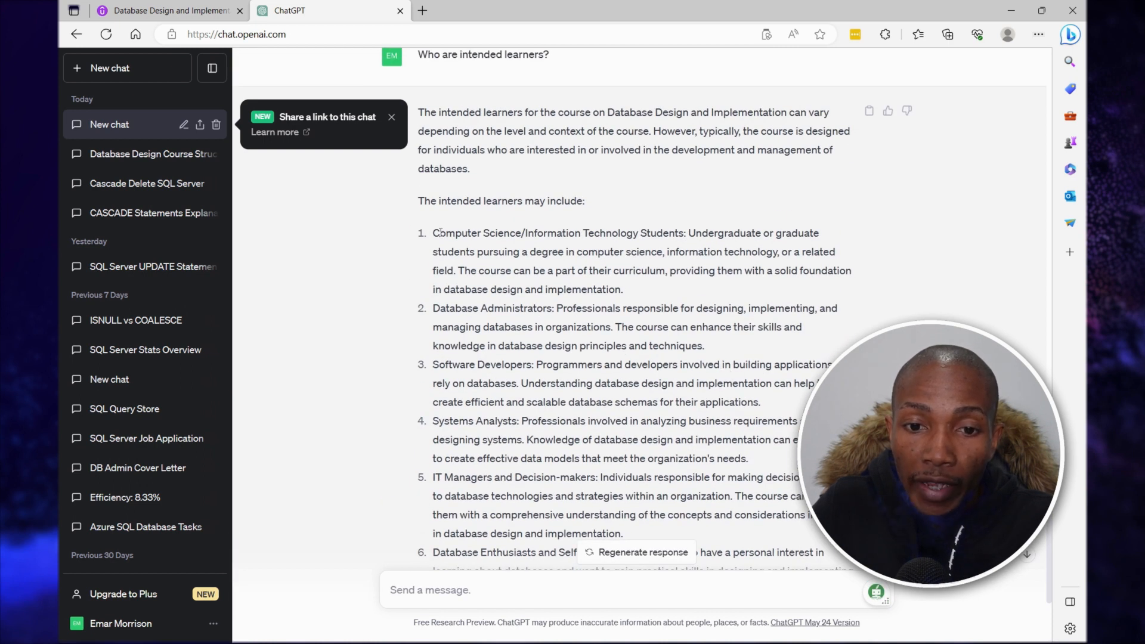
# Step: Copy "Computer Science/Information Technology Students" from the ChatGPT answer into the first learning objective of the Udemy course
pyautogui.moveTo(431, 236); pyautogui.dragTo(686, 234)
pyautogui.hotkey('ctrl', 'c')
pyautogui.hotkey('ctrl', 'Tab')
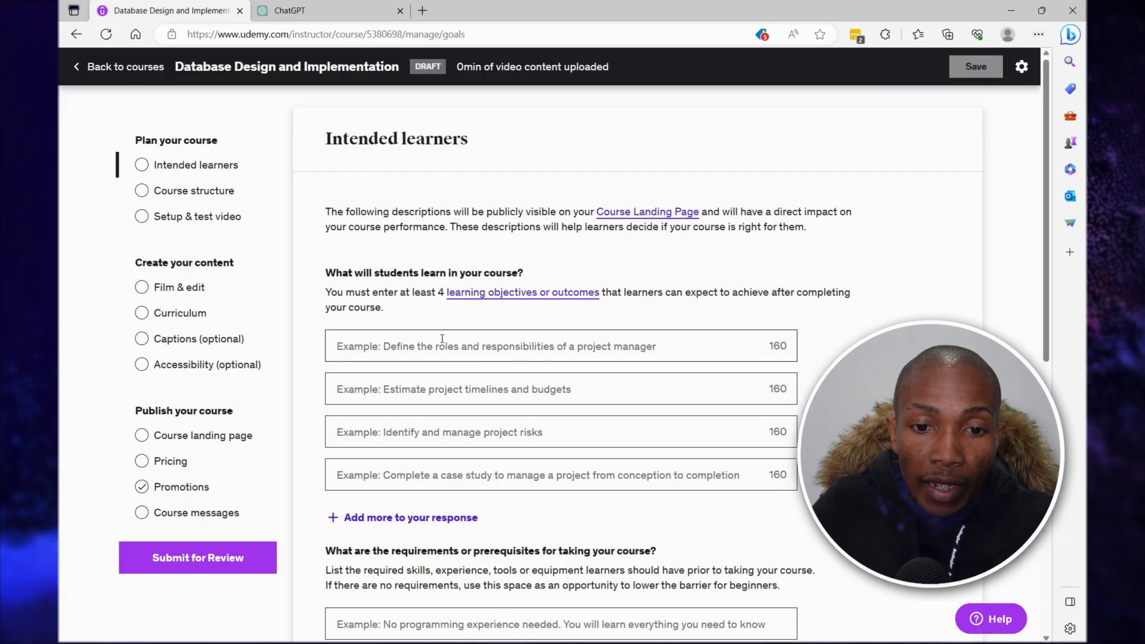
pyautogui.click(426, 348)
pyautogui.hotkey('ctrl', 'v')
# Step: Copy ChatGPT's Database Administrators entry, ending at "managing databases in organizations", into the second learning objective and try to save
pyautogui.hotkey('ctrl', 'Tab')
pyautogui.click(436, 308)
pyautogui.moveTo(435, 308); pyautogui.dragTo(723, 327)
pyautogui.hotkey('ctrl', 'c')
pyautogui.hotkey('ctrl', 'Tab')
pyautogui.click(434, 385)
pyautogui.hotkey('ctrl', 'v')
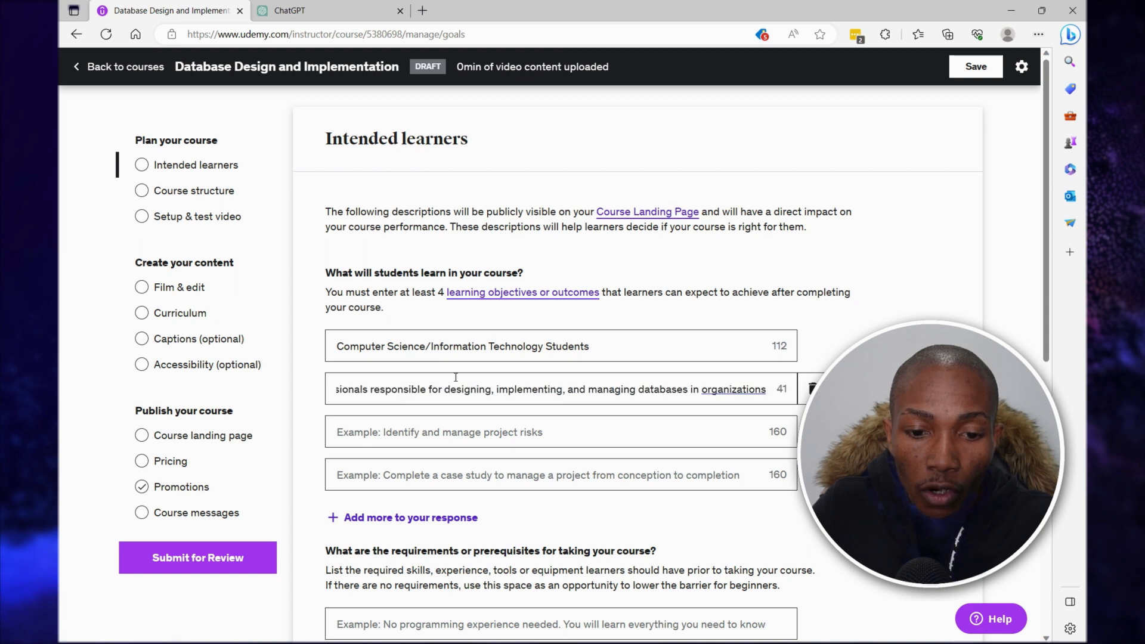
pyautogui.click(977, 66)
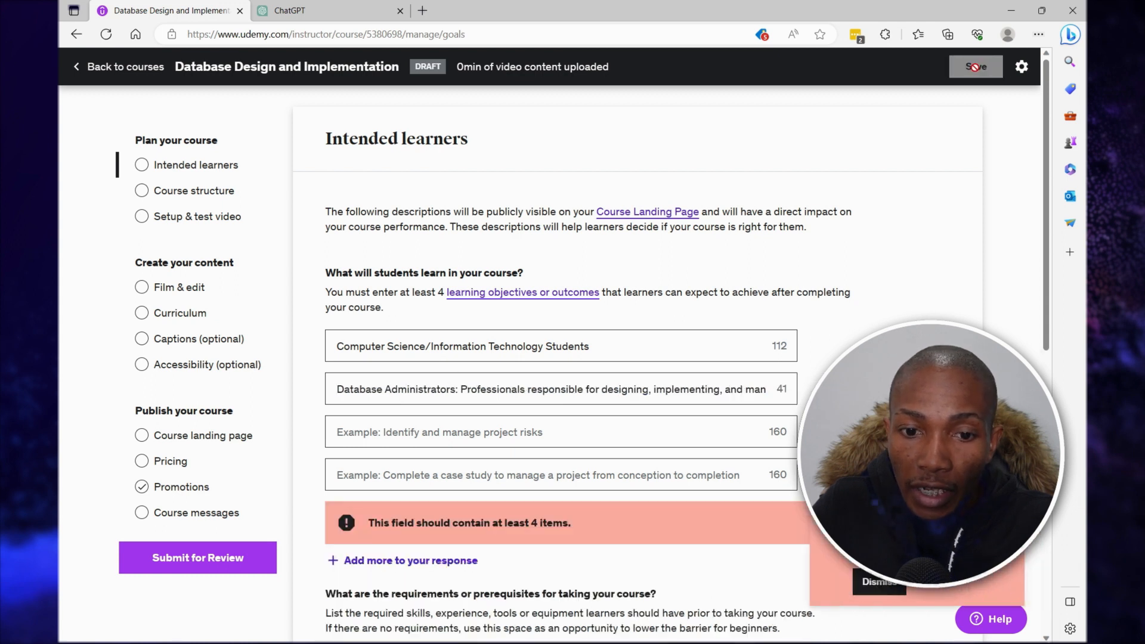
# Step: Copy ChatGPT's Software Developers and Systems Analysts entries into the third and fourth learning objectives and save the page
pyautogui.click(356, 6)
pyautogui.moveTo(434, 366); pyautogui.dragTo(517, 383)
pyautogui.hotkey('ctrl', 'Tab')
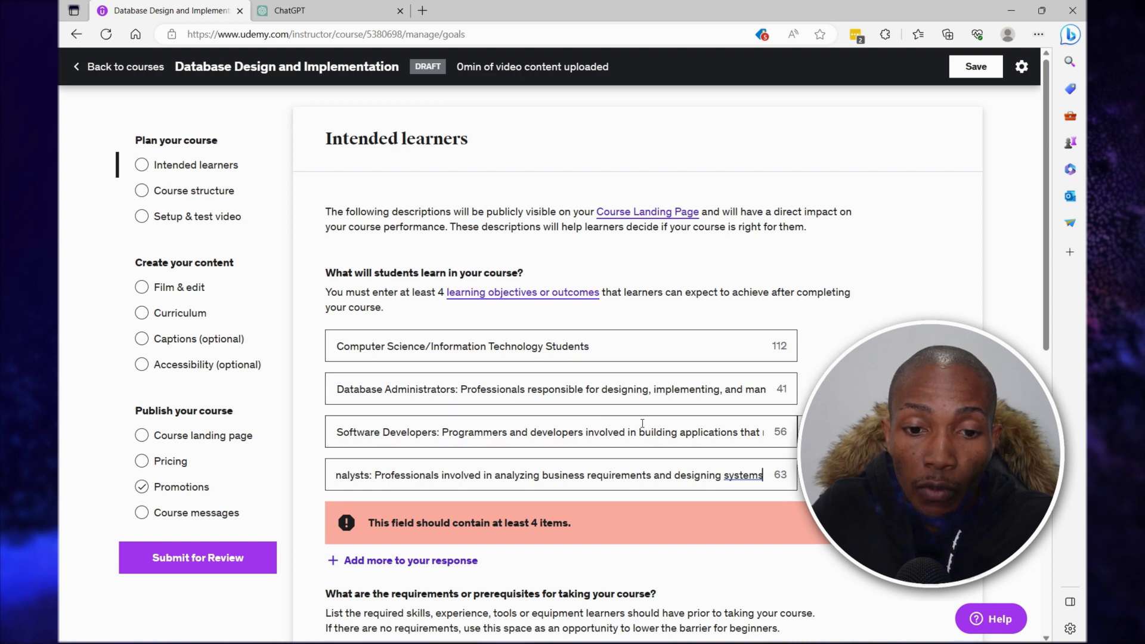
pyautogui.scroll(-4, 841, 149)
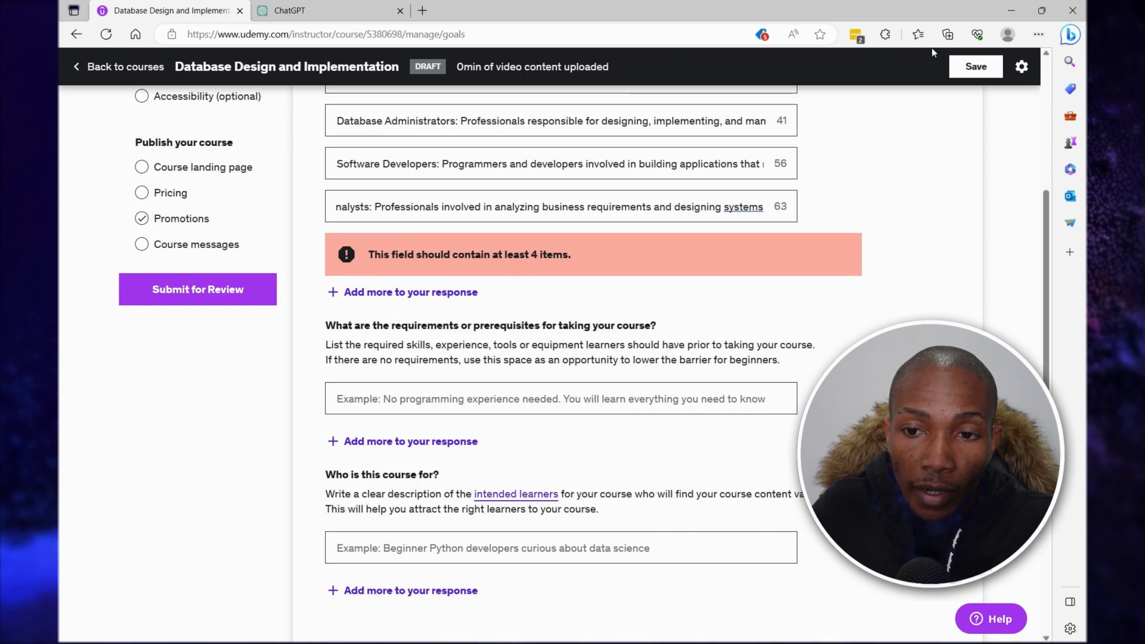
pyautogui.click(970, 67)
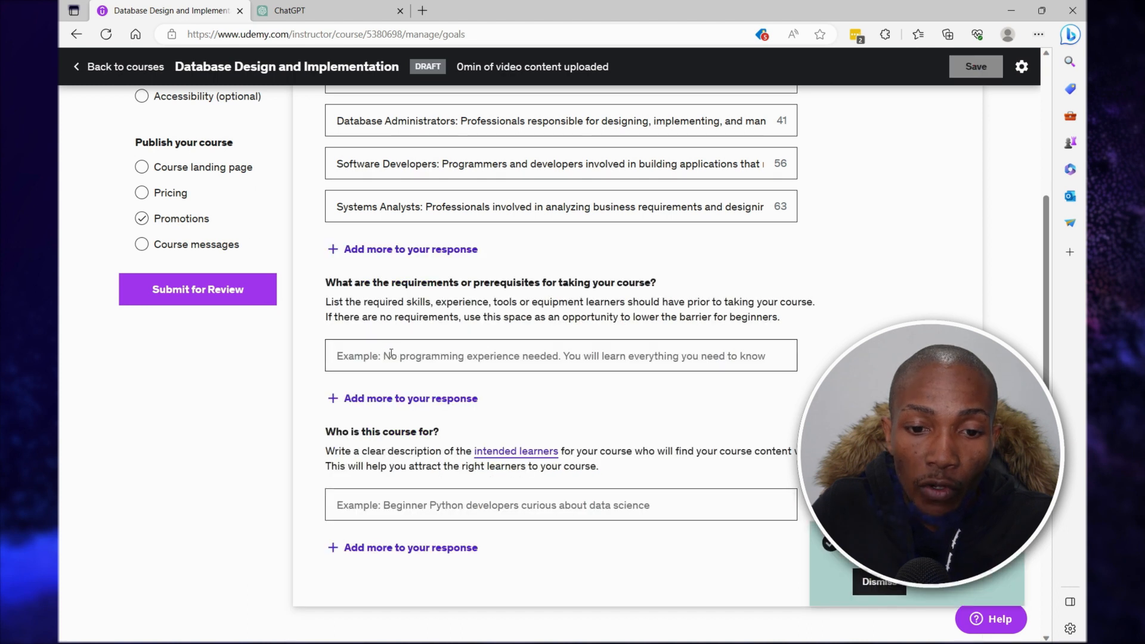
# Step: Enter "No experience" as the course requirement and "DBAs, Dev" as the audience, and save the intended learners
pyautogui.scroll(4, 495, 424)
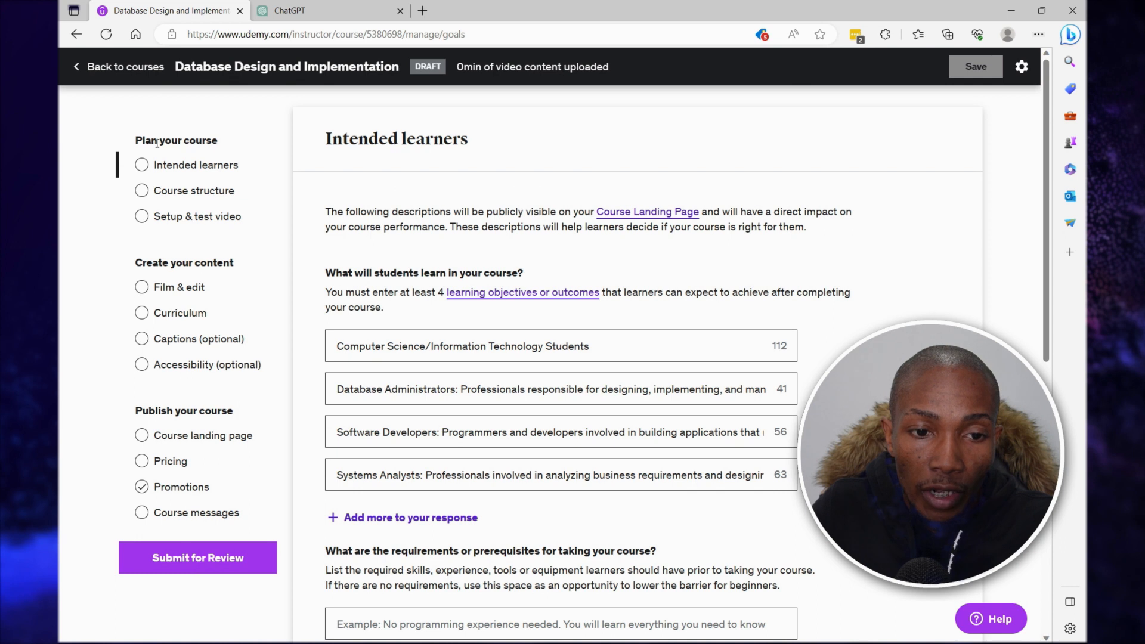
pyautogui.scroll(-4, 143, 191)
pyautogui.click(440, 388)
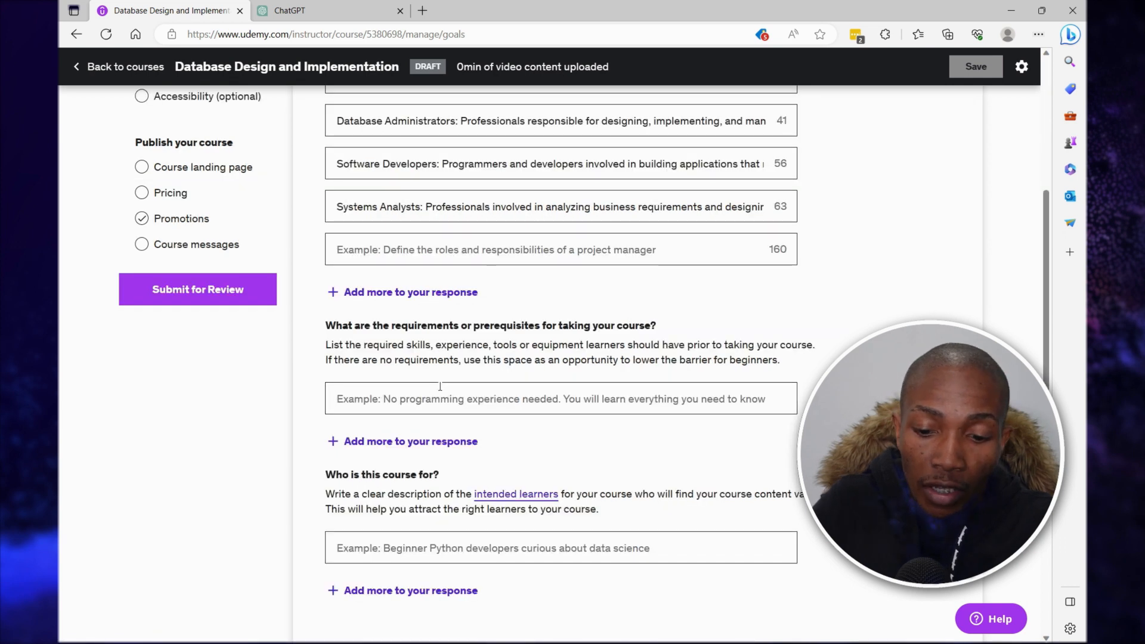
pyautogui.write('No experience')
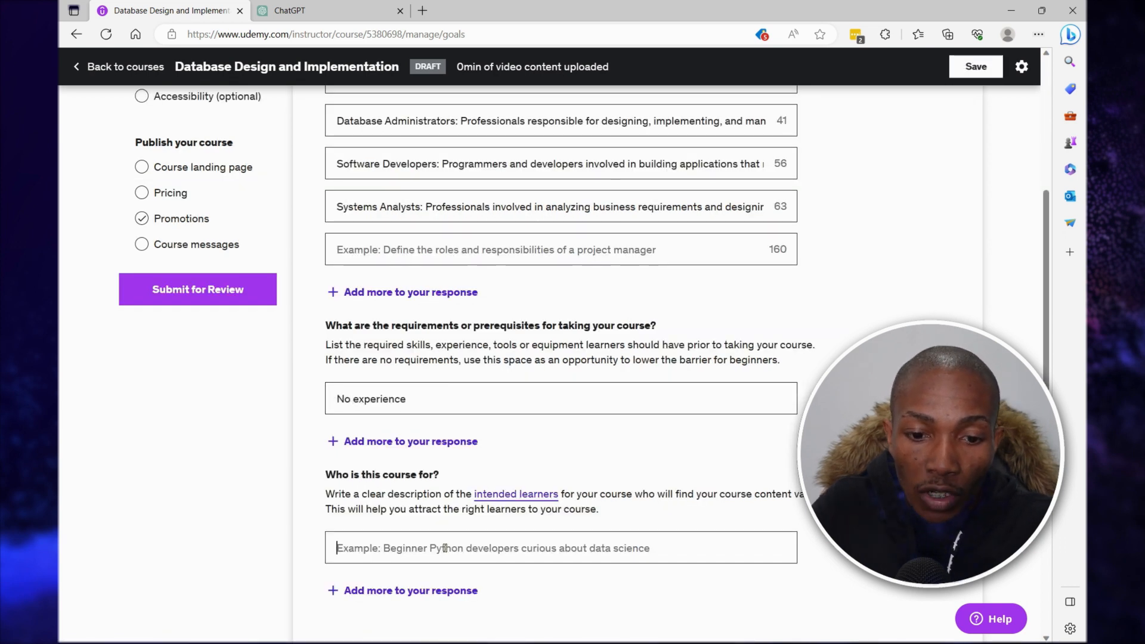
pyautogui.click(444, 547)
pyautogui.write('DBAs, DE')
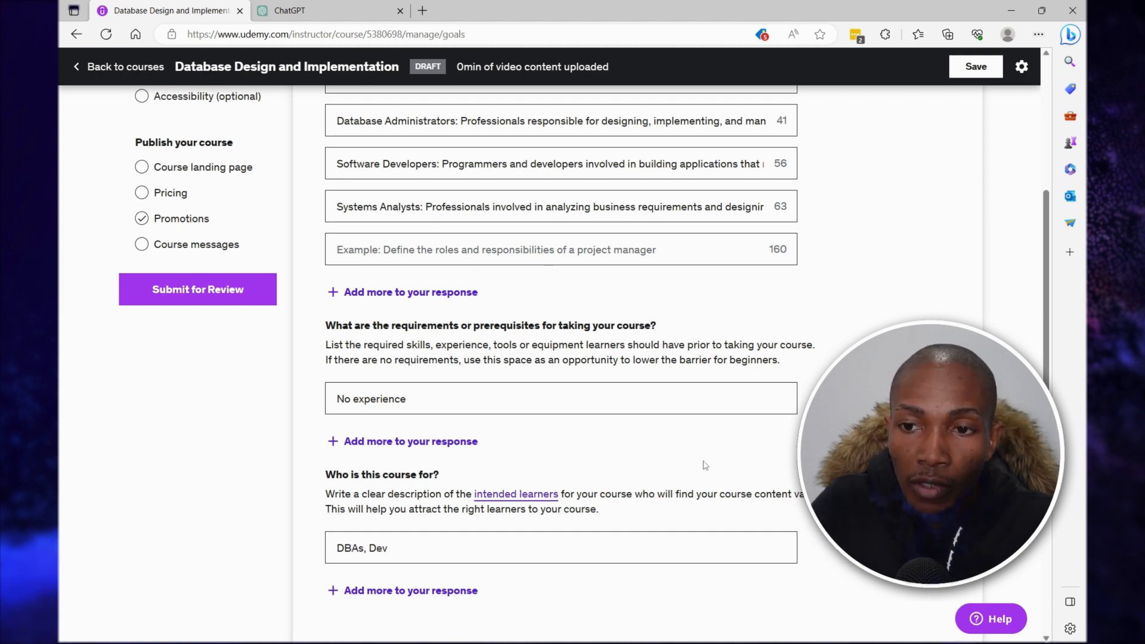
pyautogui.scroll(5, 743, 444)
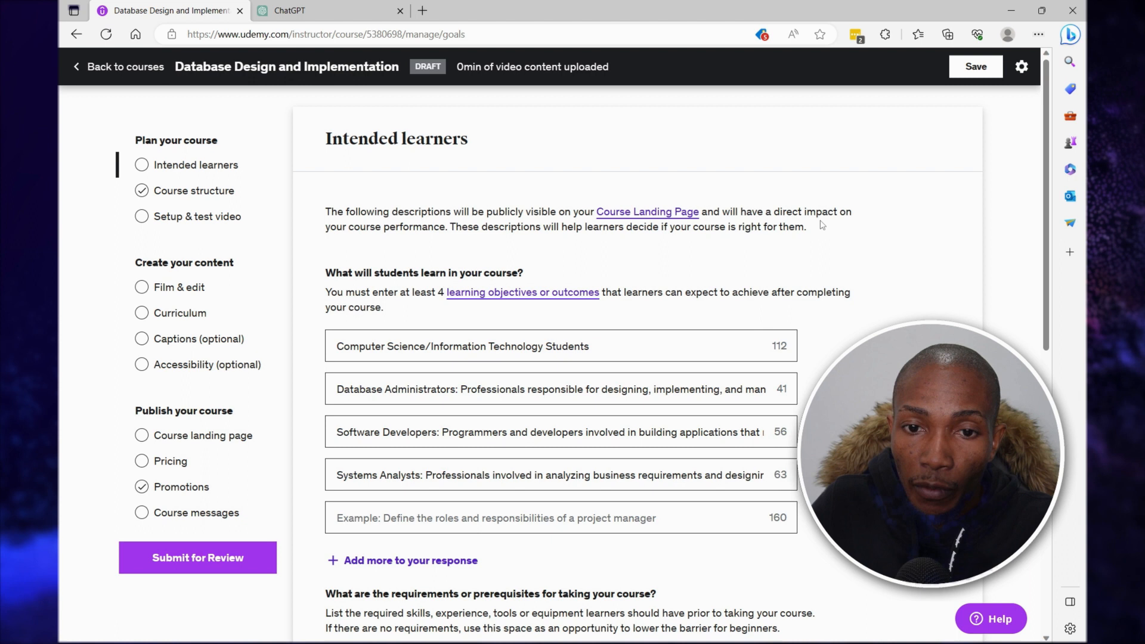
pyautogui.click(969, 72)
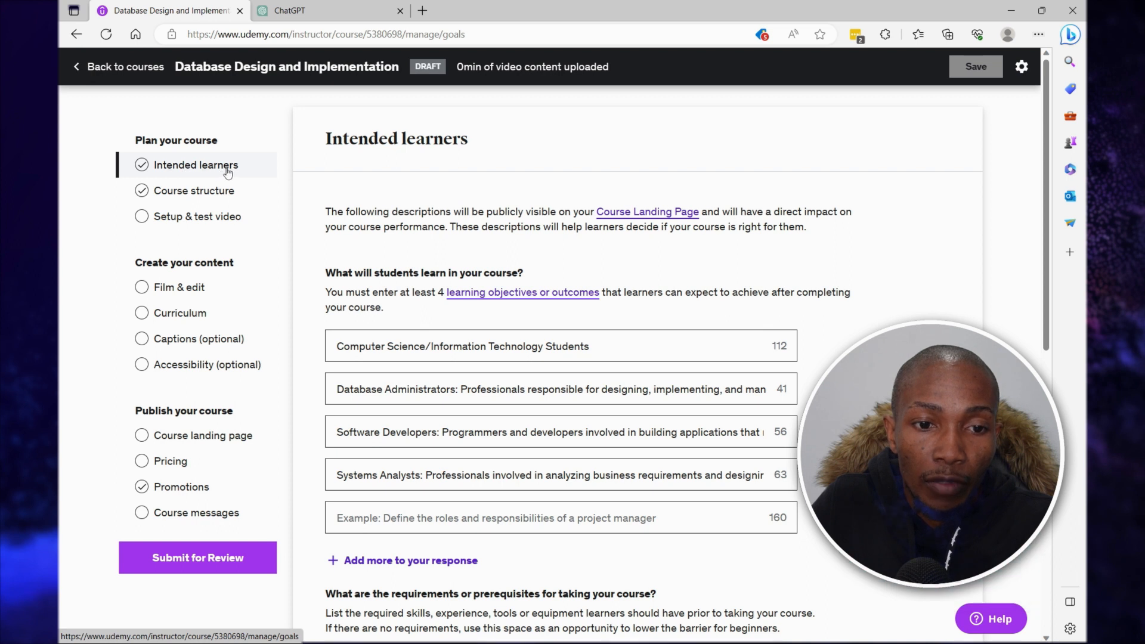
# Step: Open the Course structure page and look through its tips and resources
pyautogui.click(201, 192)
pyautogui.scroll(-12, 453, 304)
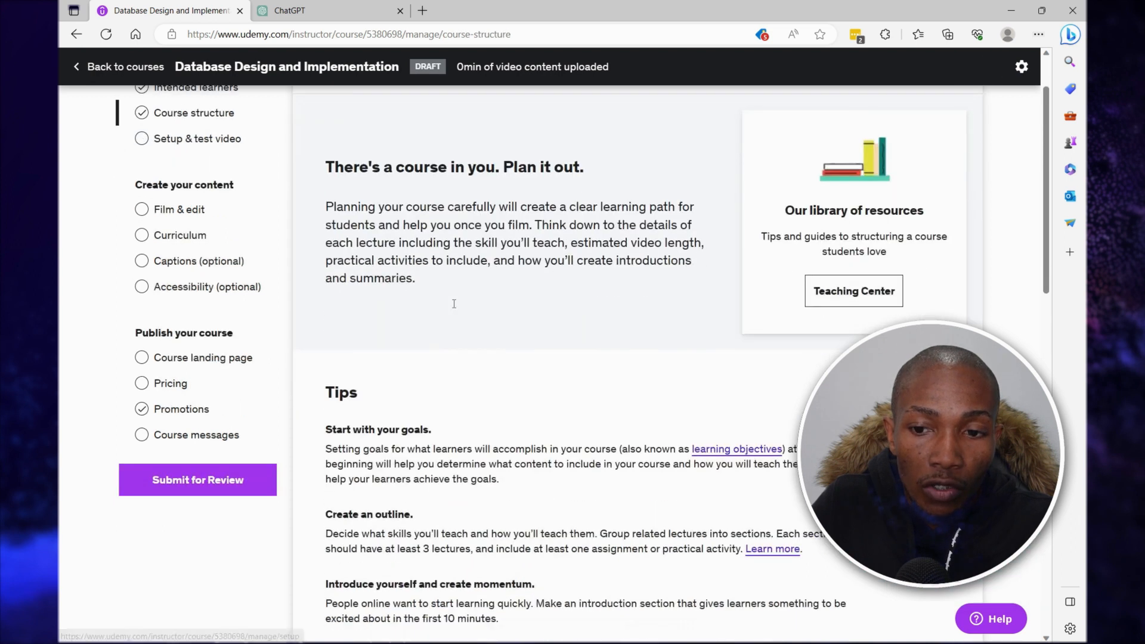
pyautogui.scroll(-4, 454, 304)
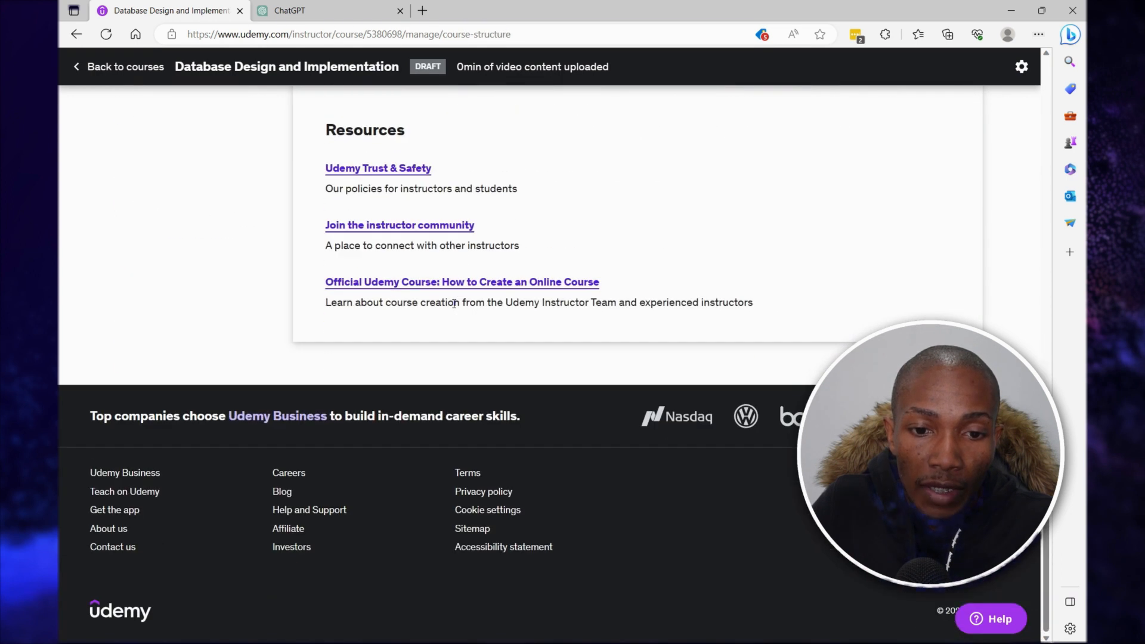
pyautogui.scroll(15, 454, 304)
# Step: Open the Setup & test video page and read its tips, requirements and resources
pyautogui.click(144, 225)
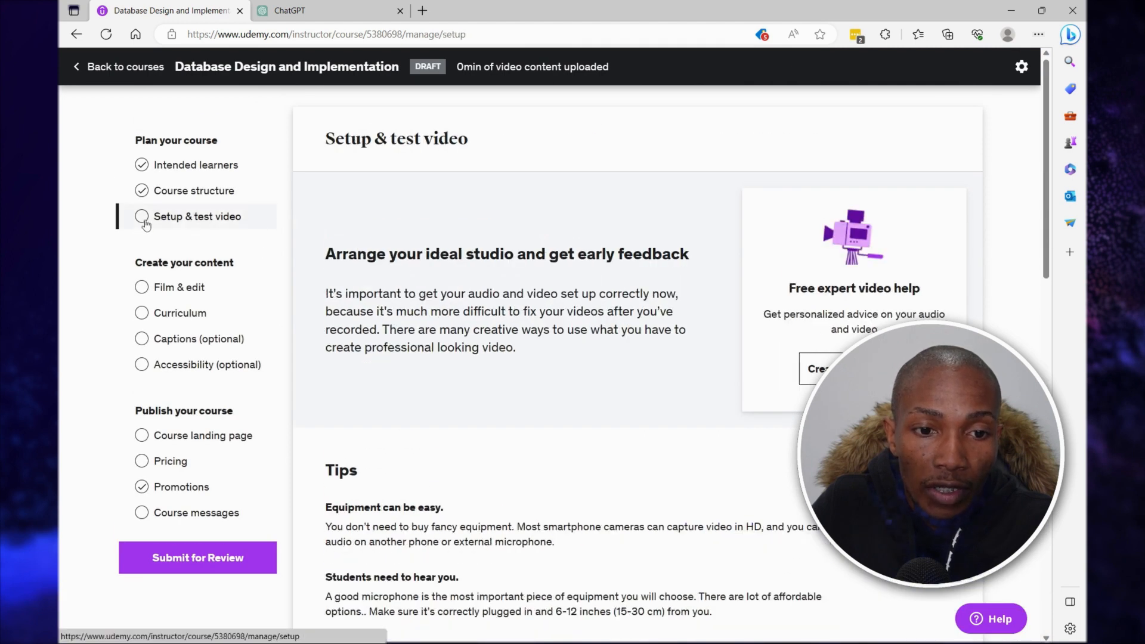
pyautogui.scroll(-6, 404, 265)
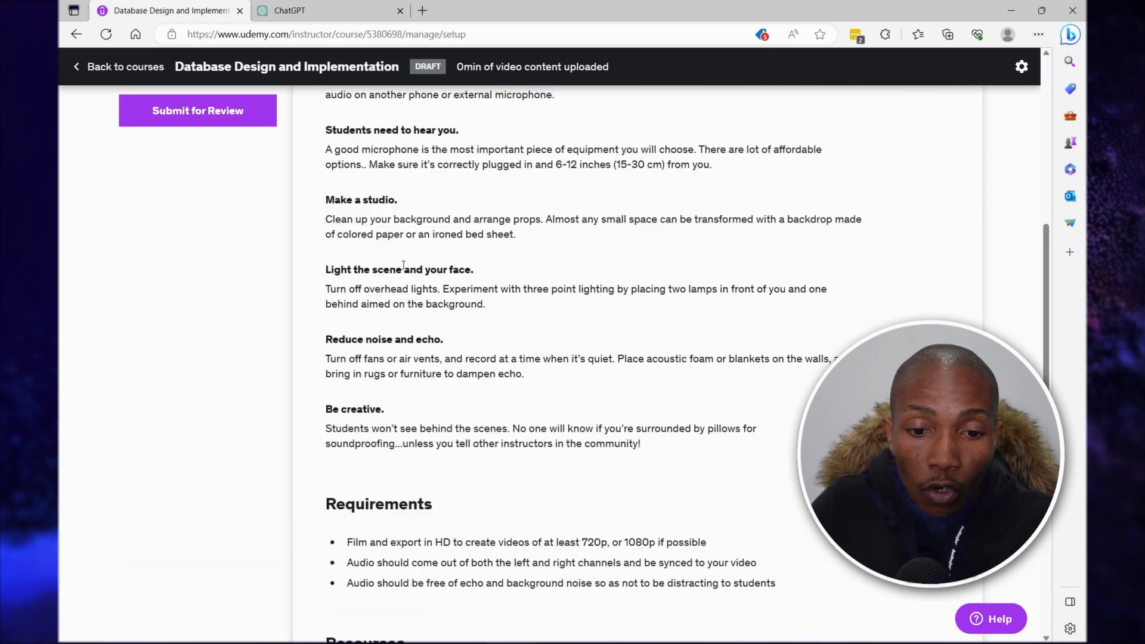
pyautogui.scroll(-3, 492, 234)
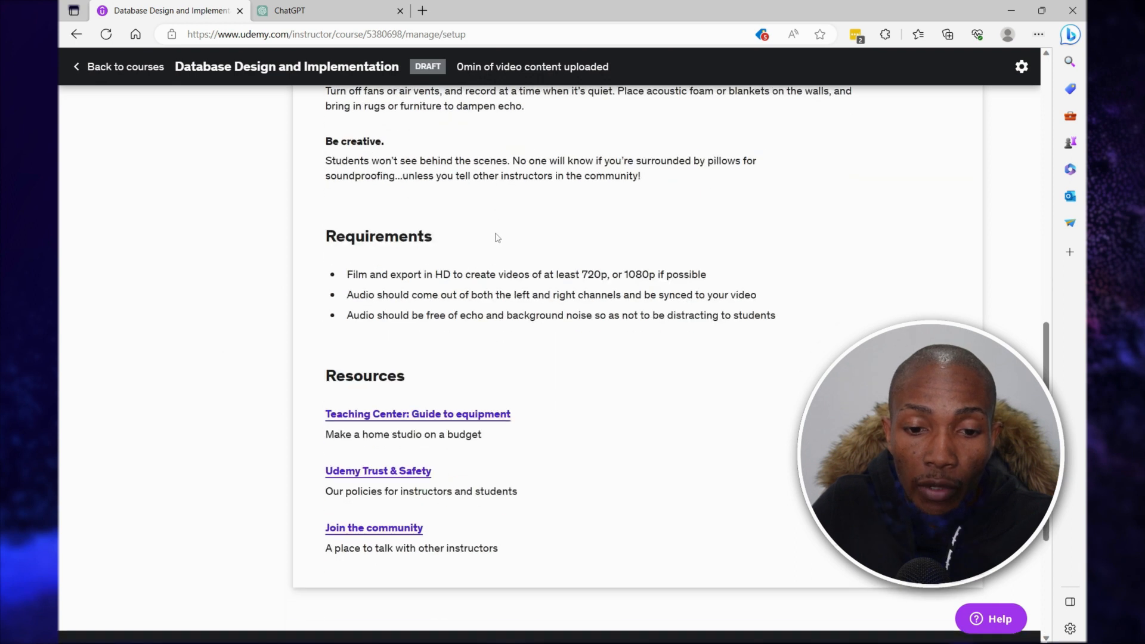
pyautogui.scroll(9, 495, 232)
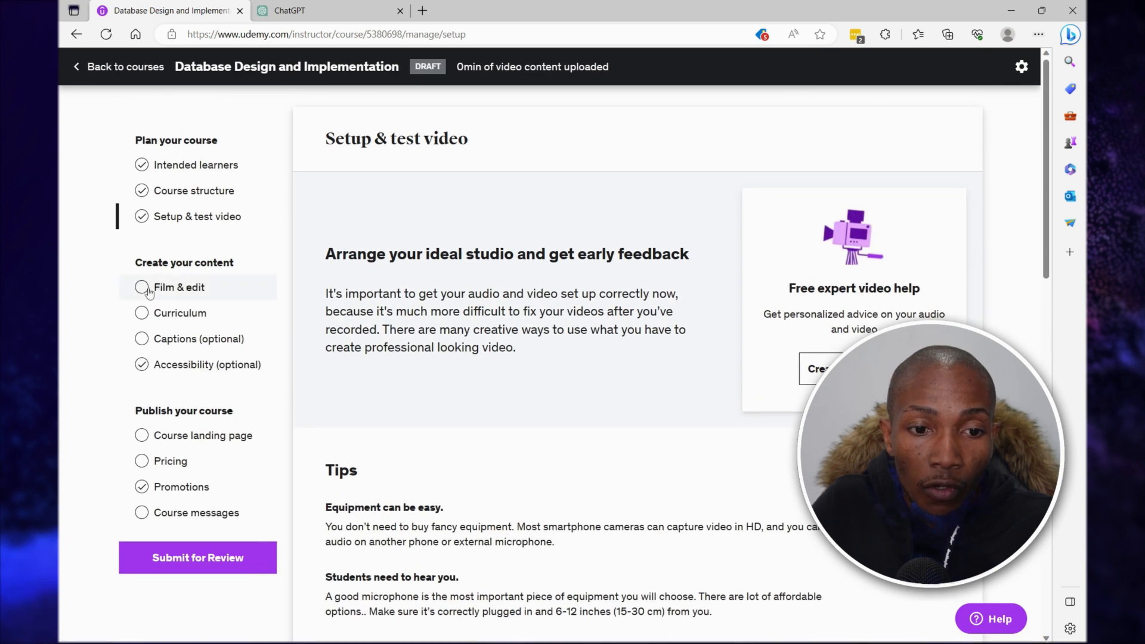
# Step: Open the Film & edit page and review its filming tips and requirements
pyautogui.click(143, 288)
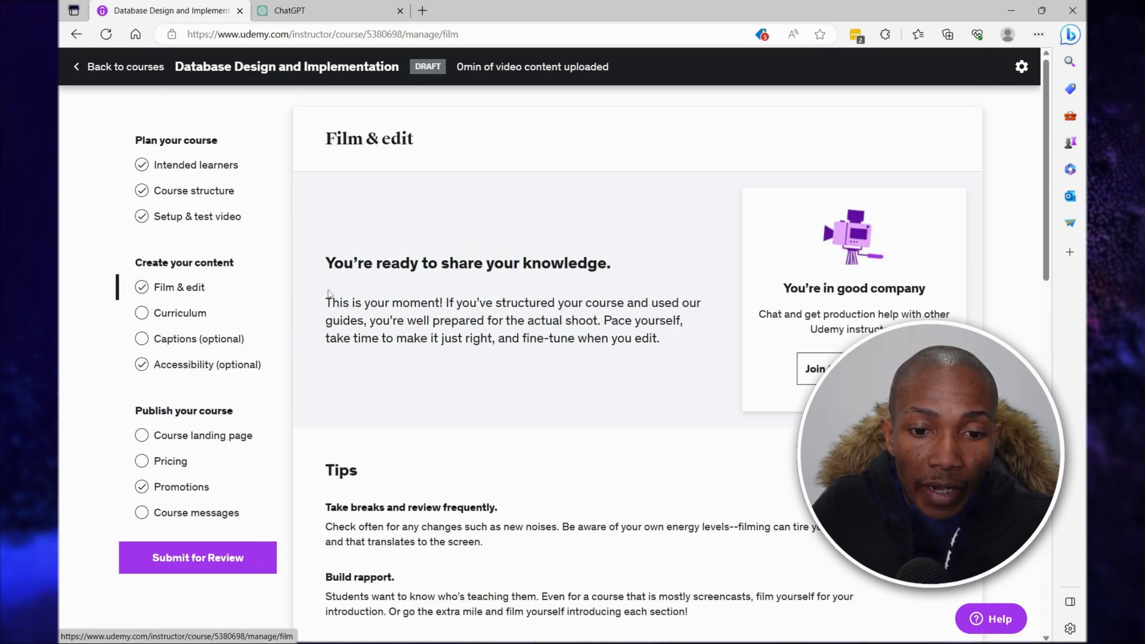
pyautogui.scroll(-8, 364, 277)
pyautogui.scroll(-6, 365, 279)
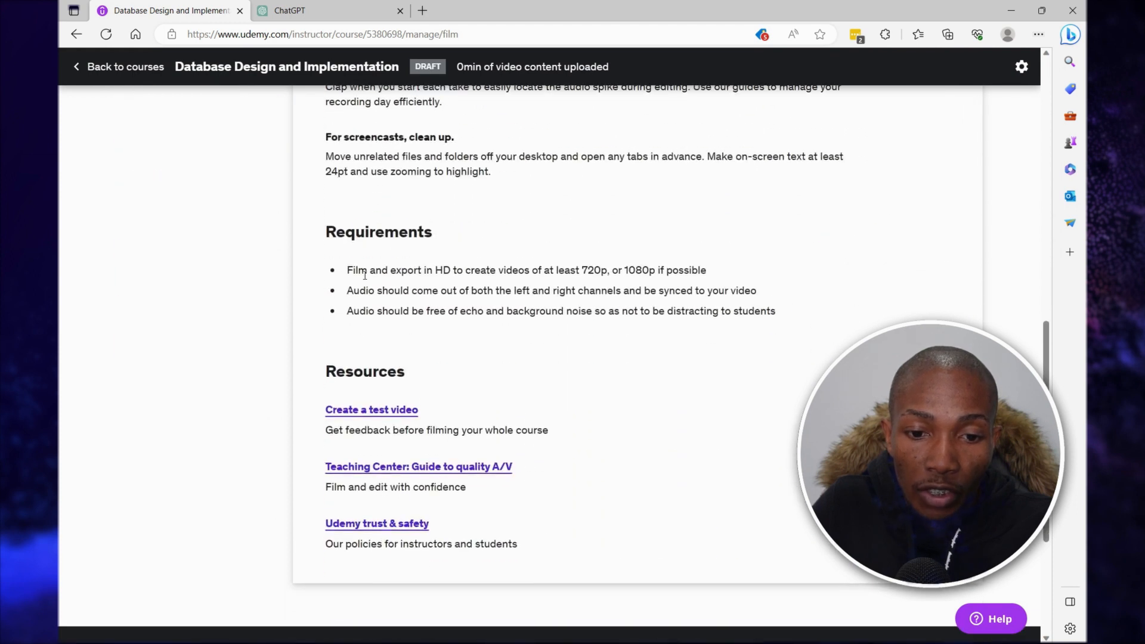
pyautogui.scroll(14, 365, 279)
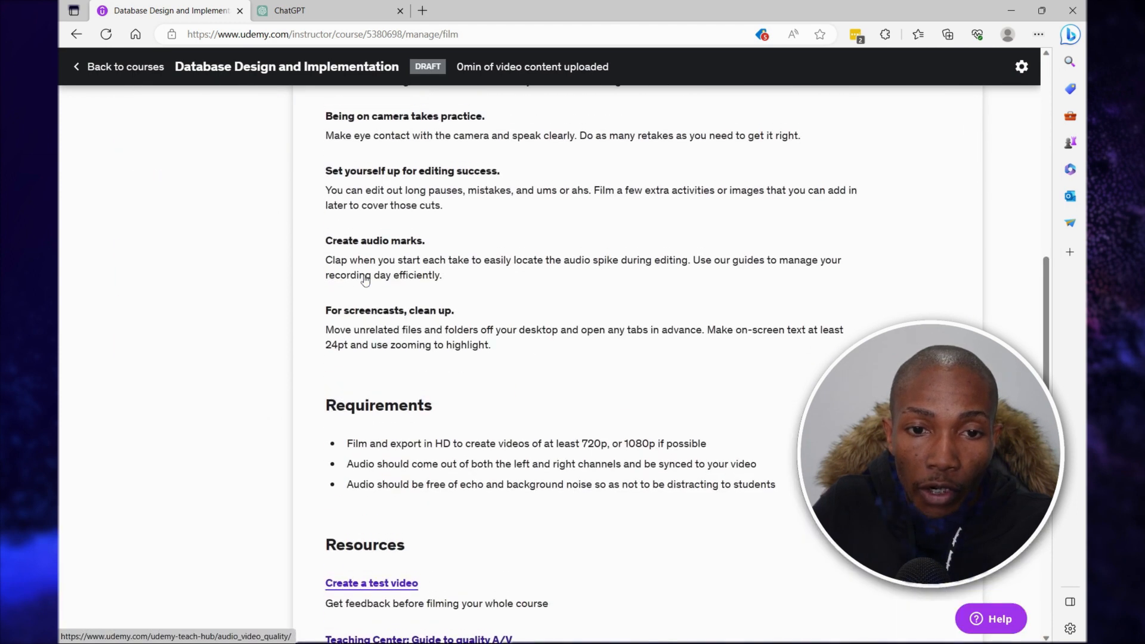
# Step: In the course curriculum, rename Lecture 1 as "Introduction to Databases", copied from the first topic of ChatGPT's outline
pyautogui.click(149, 318)
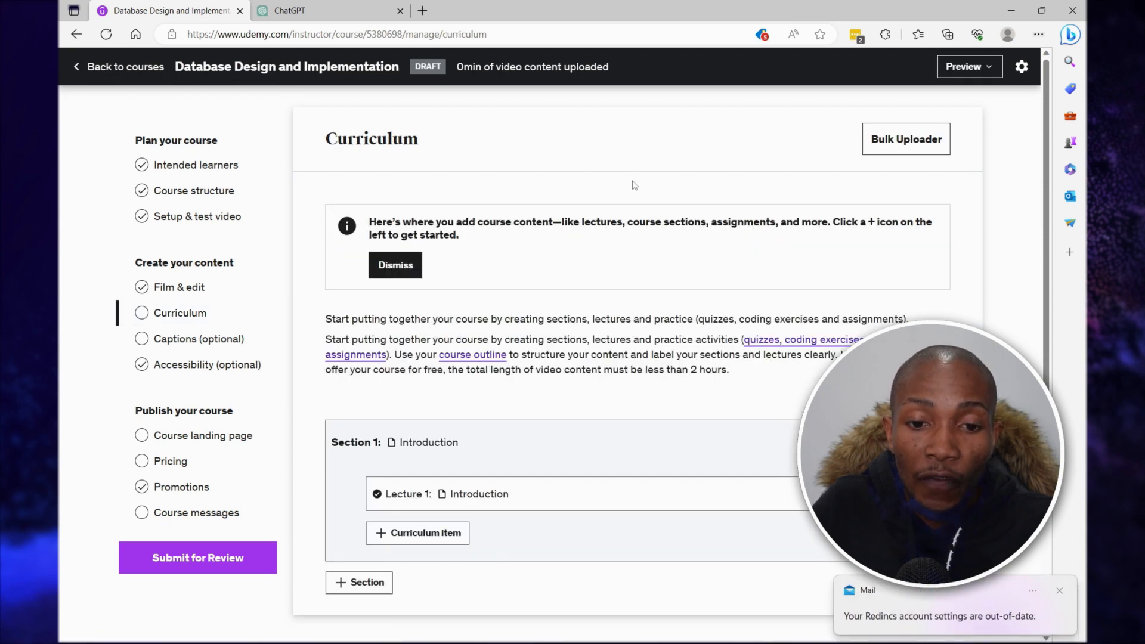
pyautogui.scroll(-2, 423, 357)
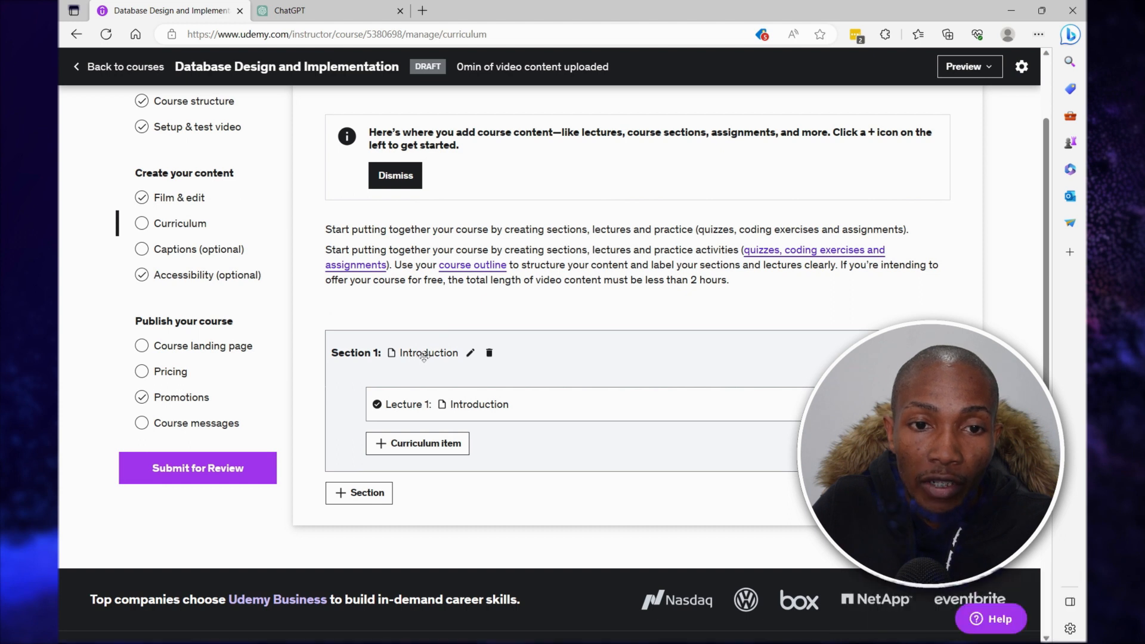
pyautogui.click(316, 9)
pyautogui.scroll(15, 518, 207)
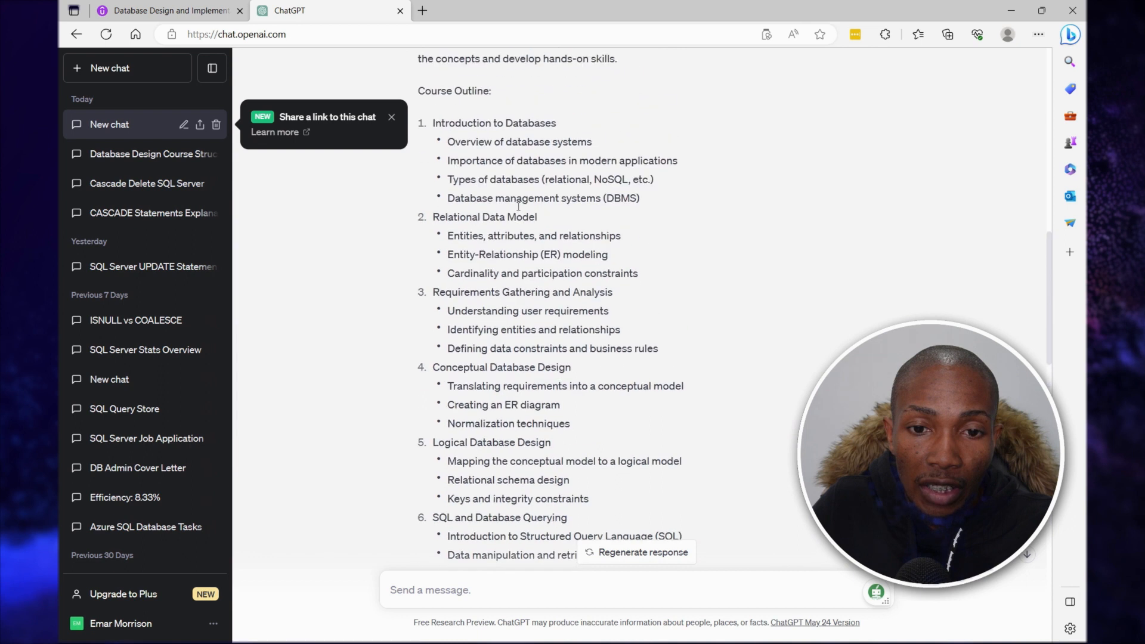
pyautogui.scroll(3, 518, 207)
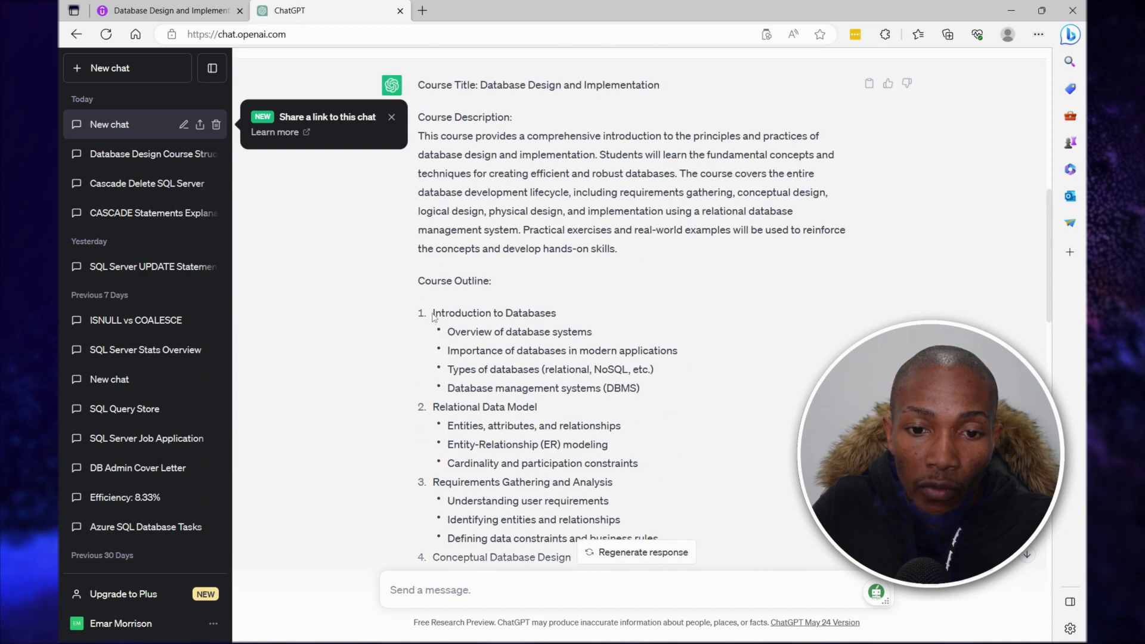
pyautogui.moveTo(433, 316); pyautogui.dragTo(578, 317)
pyautogui.hotkey('ctrl', 'c')
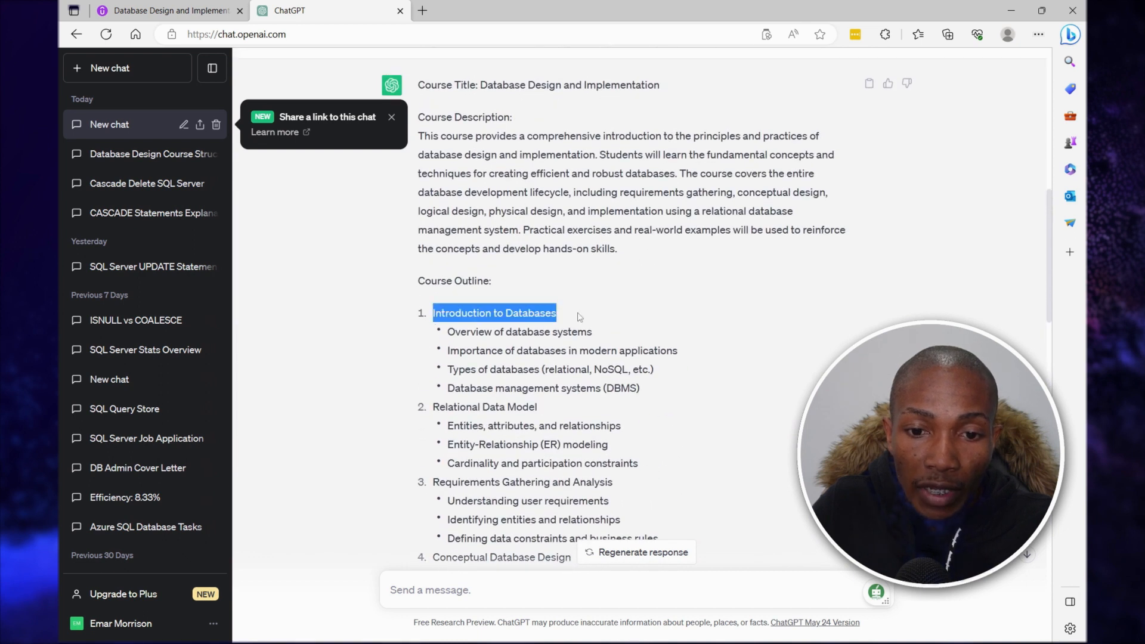
pyautogui.click(172, 15)
pyautogui.hotkey('ctrl', 'a')
pyautogui.hotkey('ctrl', 'v')
pyautogui.press('Return')
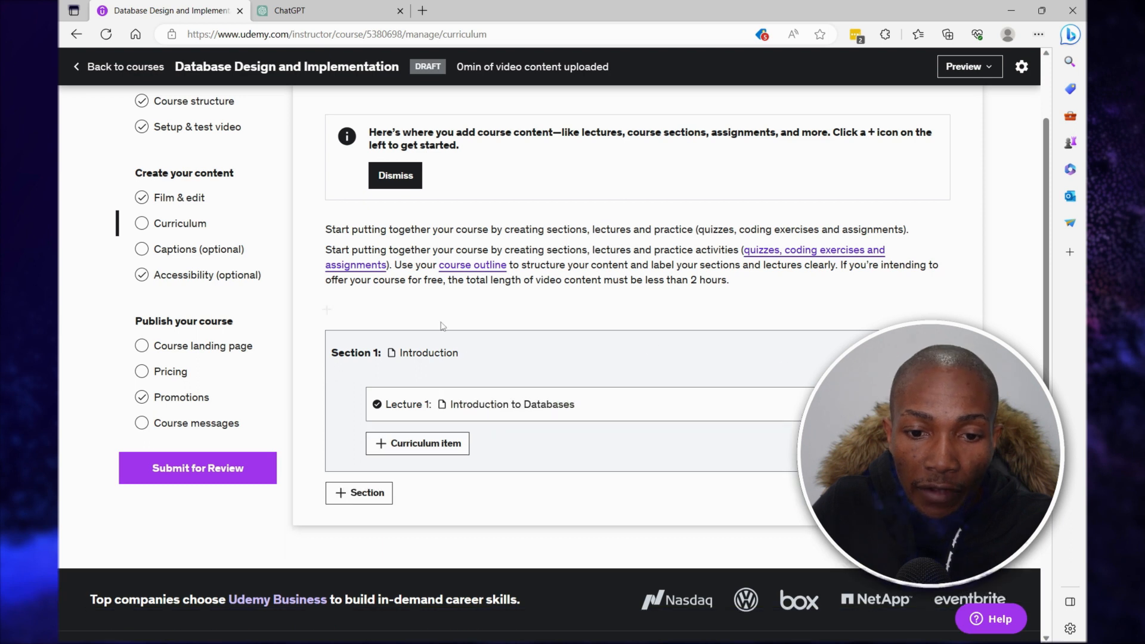
# Step: Add a new curriculum section titled "Relational Data Model", copied from the second topic of ChatGPT's outline
pyautogui.click(360, 494)
pyautogui.click(290, 11)
pyautogui.moveTo(433, 407); pyautogui.dragTo(549, 415)
pyautogui.hotkey('ctrl', 'c')
pyautogui.click(179, 12)
pyautogui.hotkey('ctrl', 'v')
pyautogui.press('Return')
# Step: Add another curriculum section titled "Requirements Gathering and Analysis", copied from the third topic of ChatGPT's outline
pyautogui.click(289, 10)
pyautogui.click(437, 486)
pyautogui.moveTo(437, 484); pyautogui.dragTo(619, 484)
pyautogui.click(169, 8)
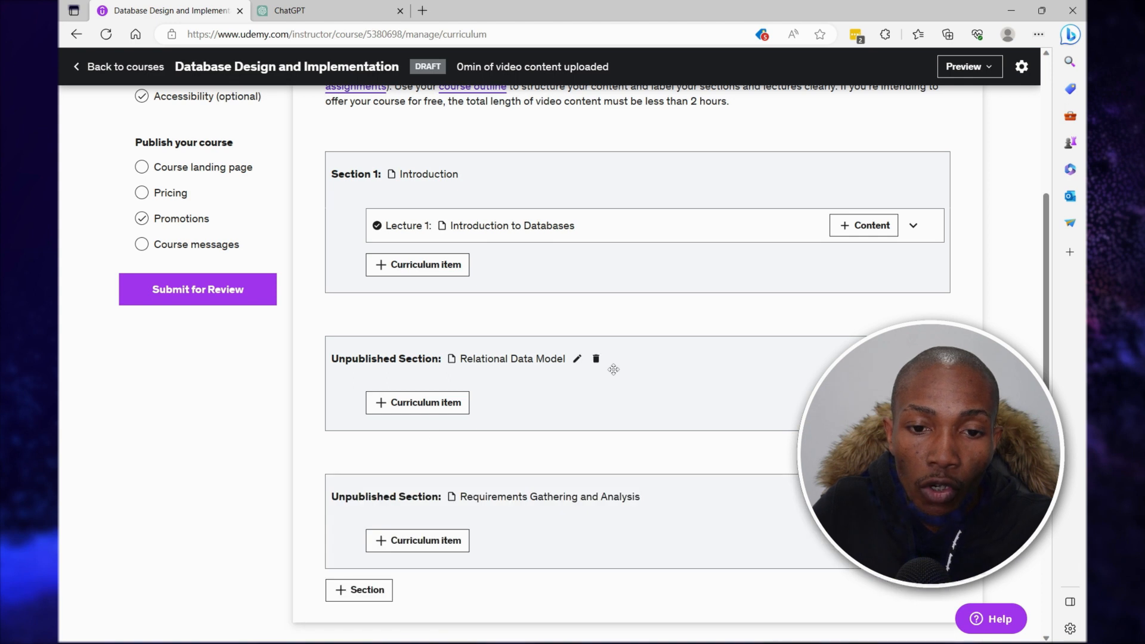
# Step: Copy Lecture 1's title and rename Section 1 as "Introduction to Databases" with it
pyautogui.click(587, 225)
pyautogui.hotkey('ctrl', 'c')
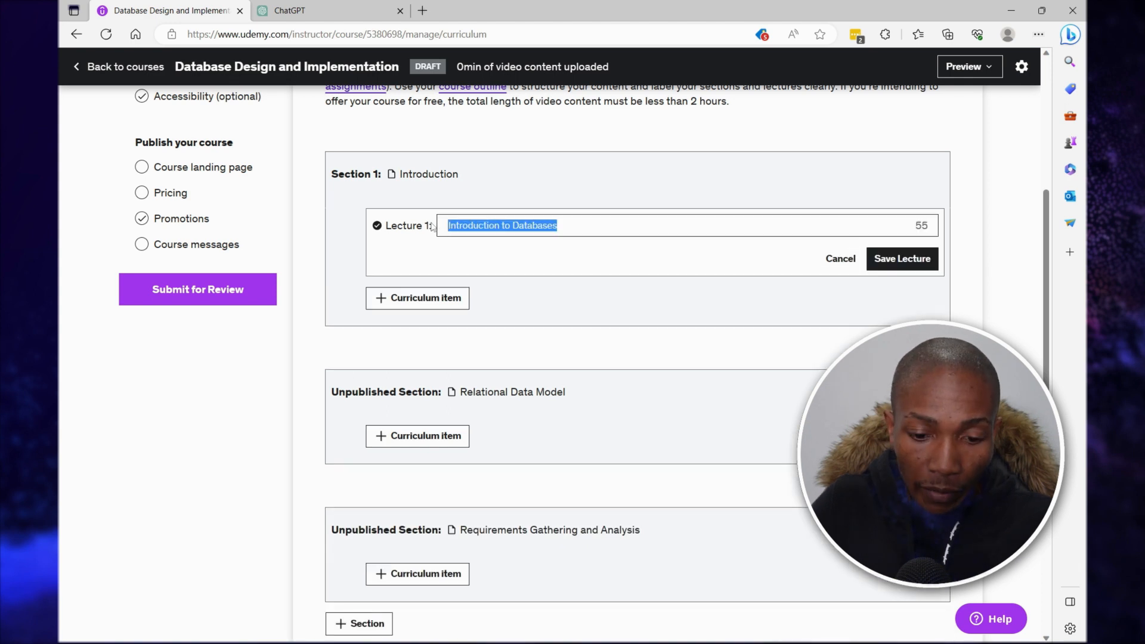
pyautogui.click(468, 175)
pyautogui.doubleClick(469, 175)
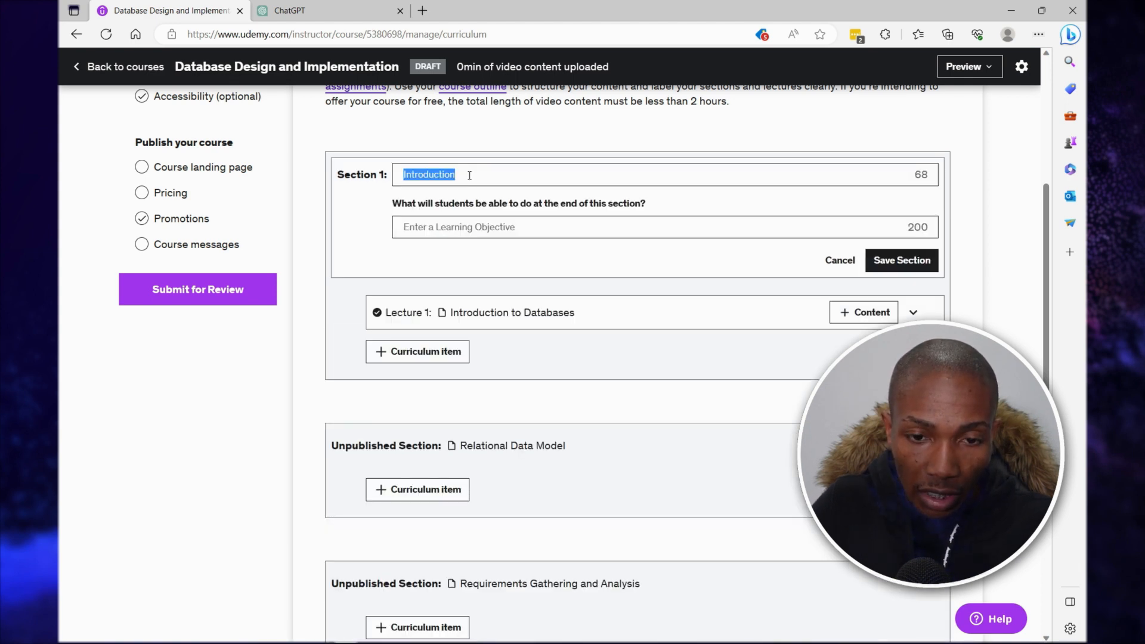
pyautogui.hotkey('ctrl', 'v')
pyautogui.press('Return')
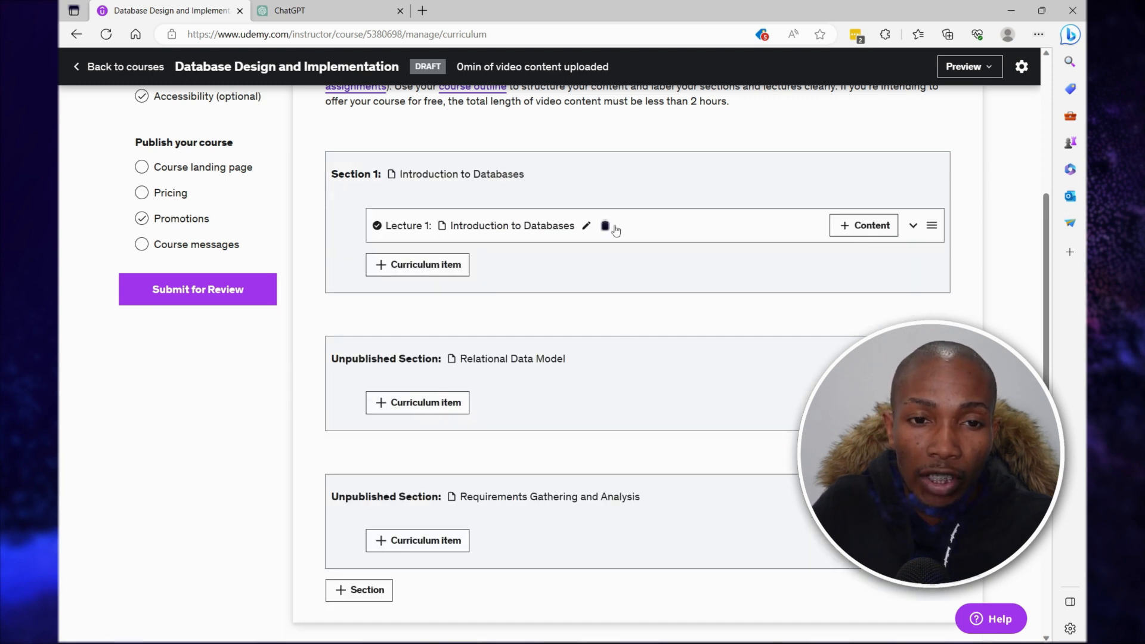
# Step: Add a lecture titled "Overview of database systems" to Section 1, copied from the first bullet of ChatGPT's outline
pyautogui.hotkey('ctrl', 'Tab')
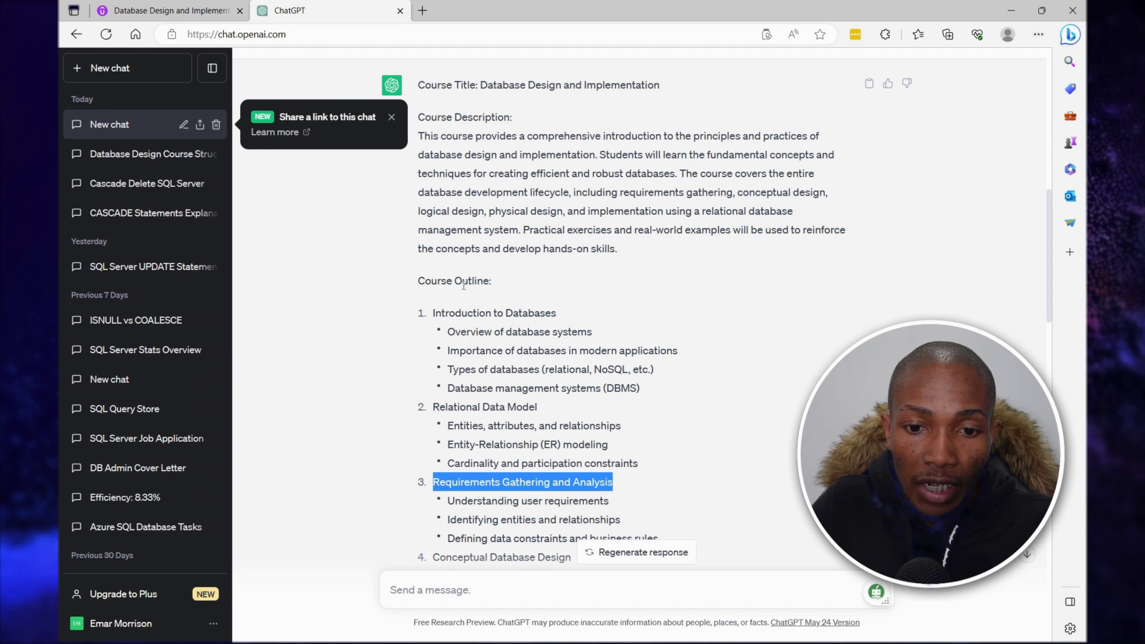
pyautogui.moveTo(449, 332); pyautogui.dragTo(593, 334)
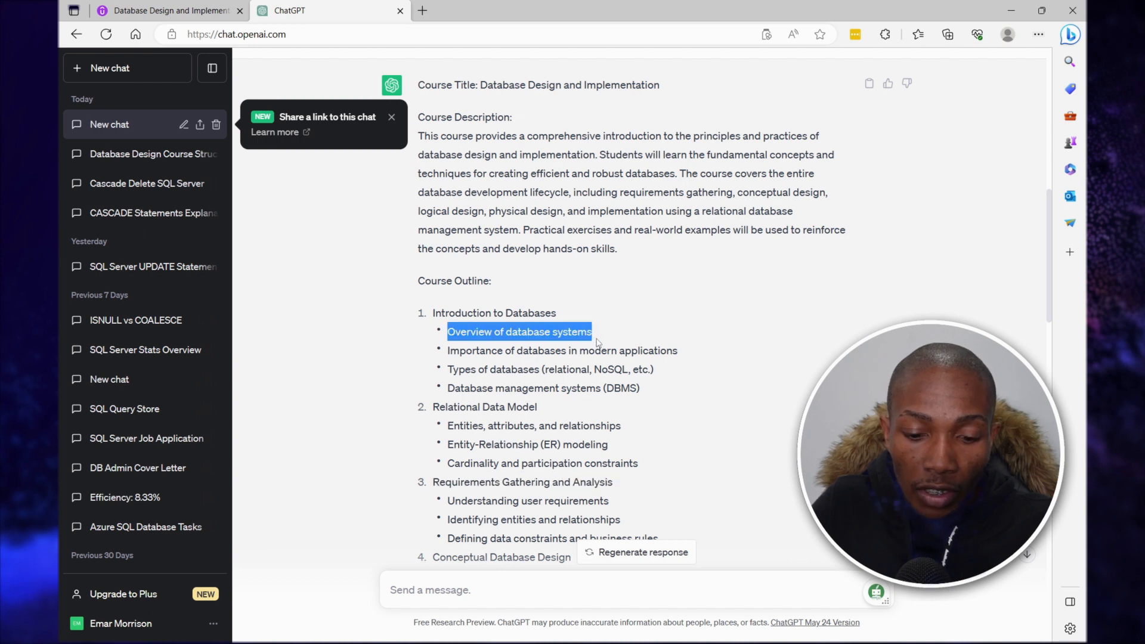
pyautogui.hotkey('ctrl', 'c')
pyautogui.hotkey('ctrl', 'Tab')
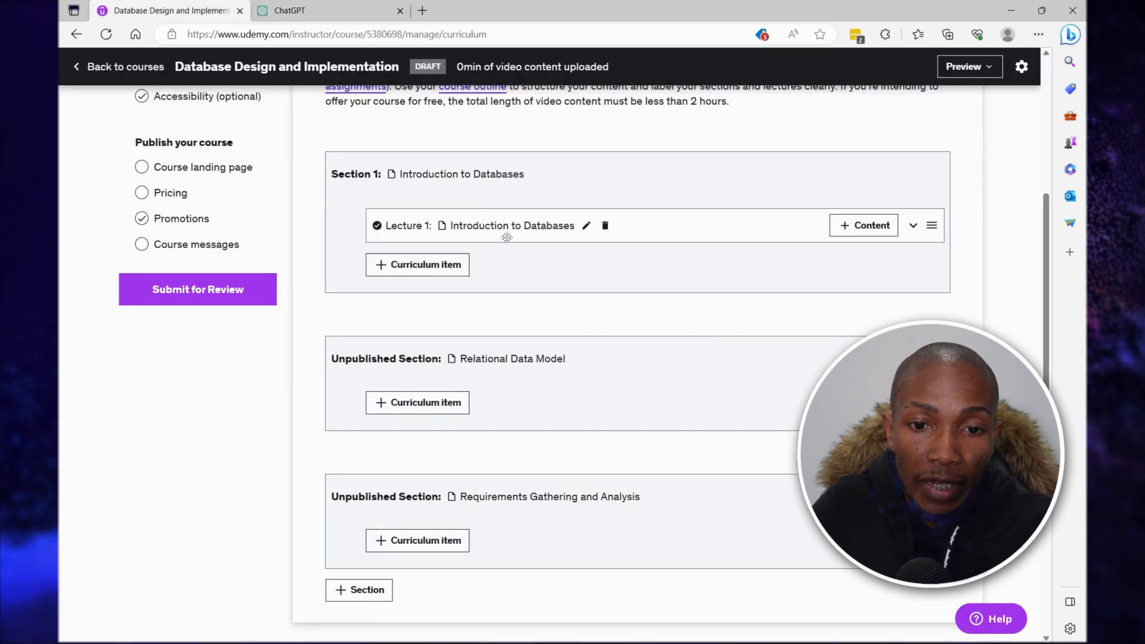
pyautogui.click(417, 263)
pyautogui.hotkey('ctrl', 'v')
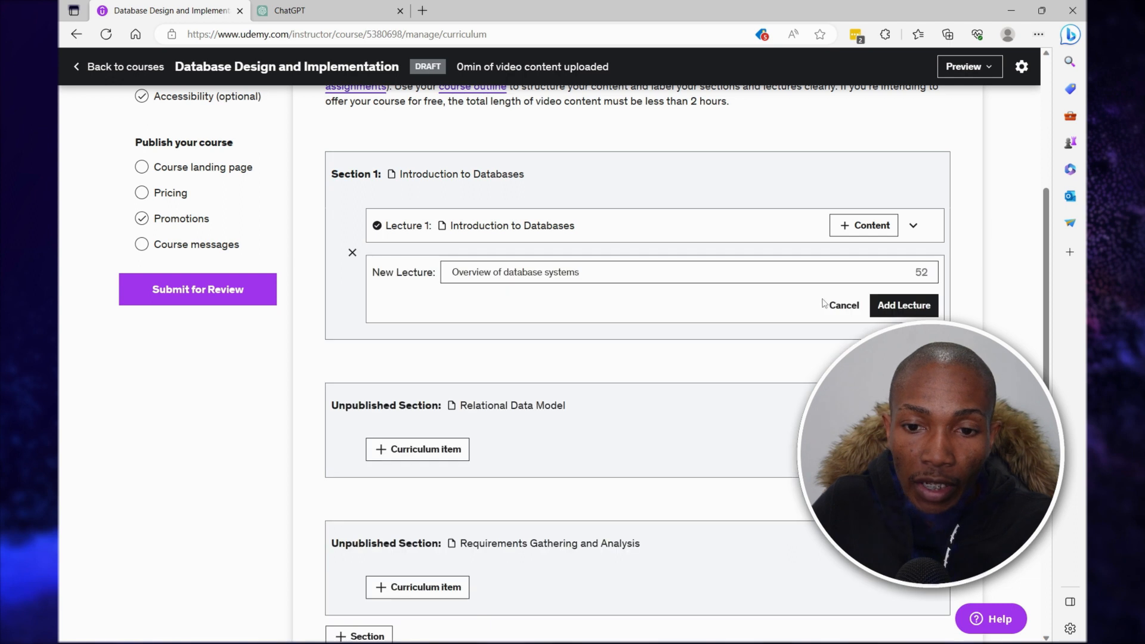
pyautogui.click(903, 305)
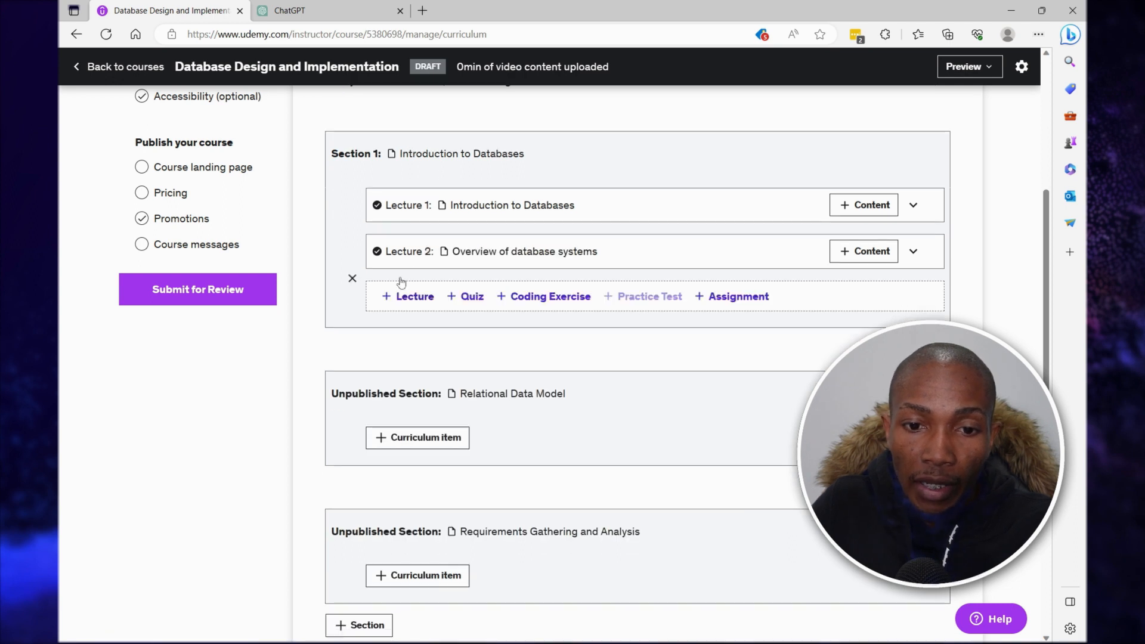
# Step: Add the lecture "Importance of databases in modern applications" to Section 1 from ChatGPT's outline, and delete the "Introduction to Databases" lecture
pyautogui.click(290, 10)
pyautogui.moveTo(448, 350); pyautogui.dragTo(678, 351)
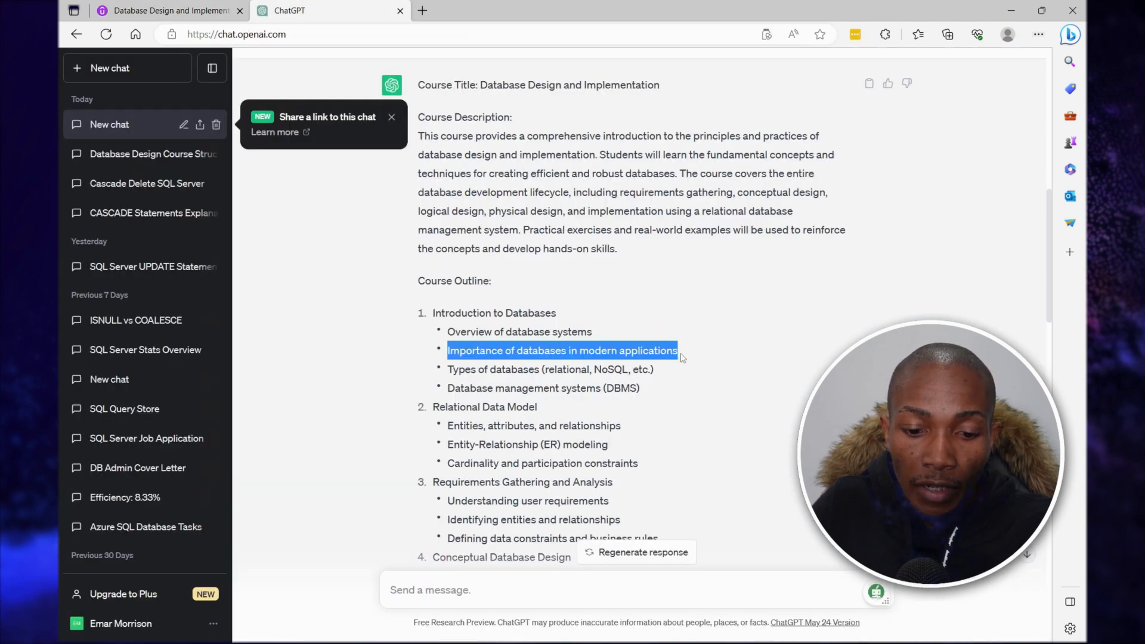
pyautogui.hotkey('ctrl', 'c')
pyautogui.click(210, 17)
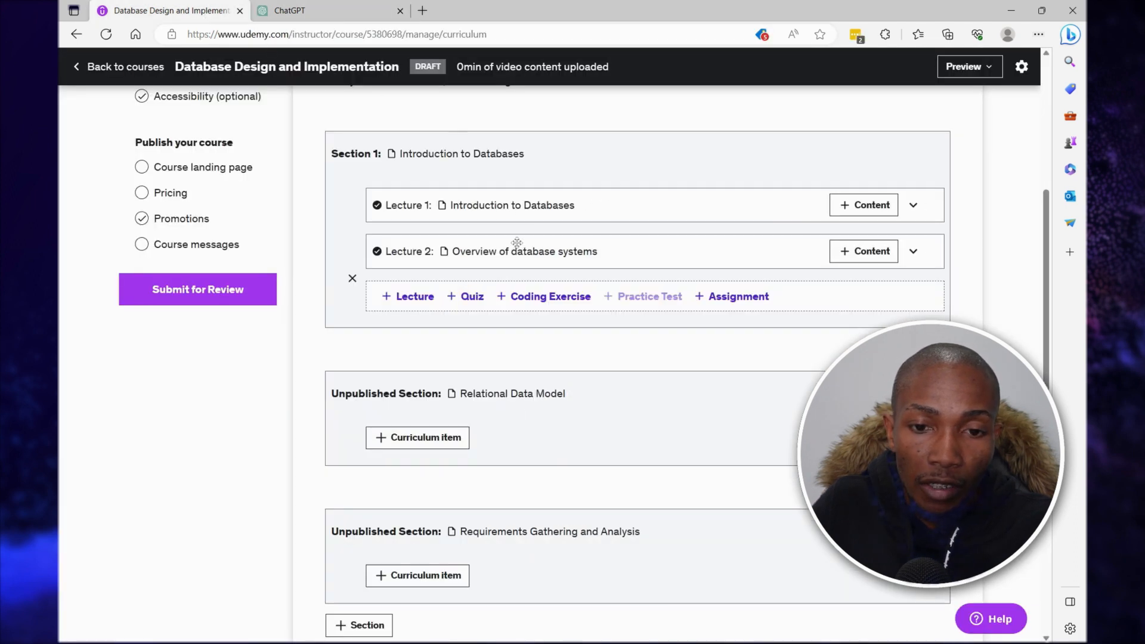
pyautogui.click(427, 301)
pyautogui.hotkey('ctrl', 'v')
pyautogui.press('Return')
pyautogui.click(607, 205)
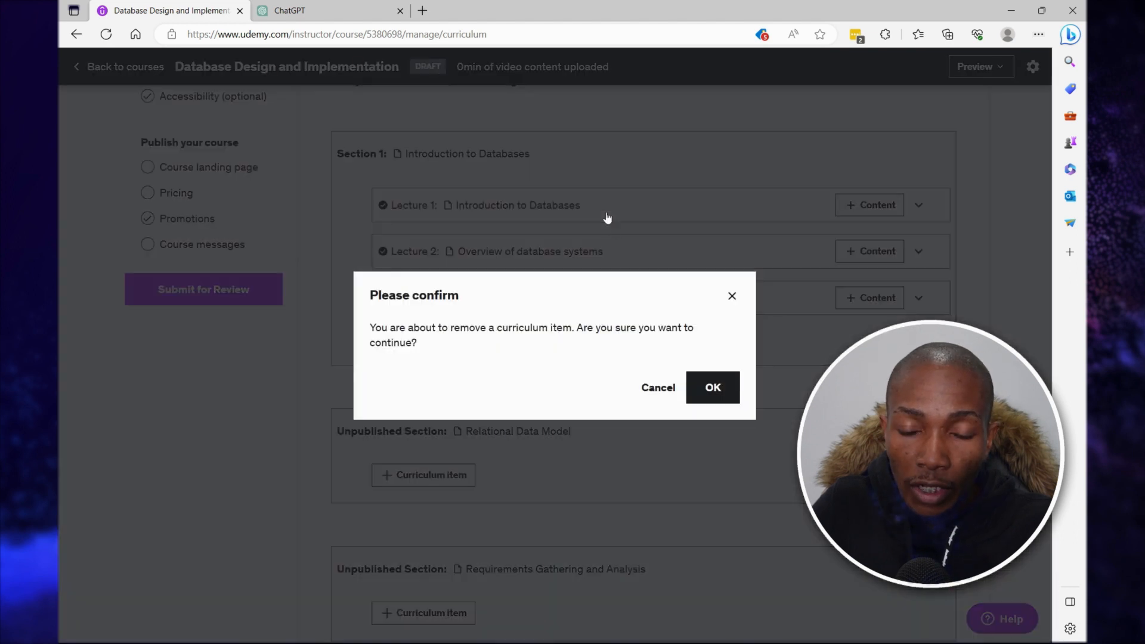
pyautogui.click(710, 388)
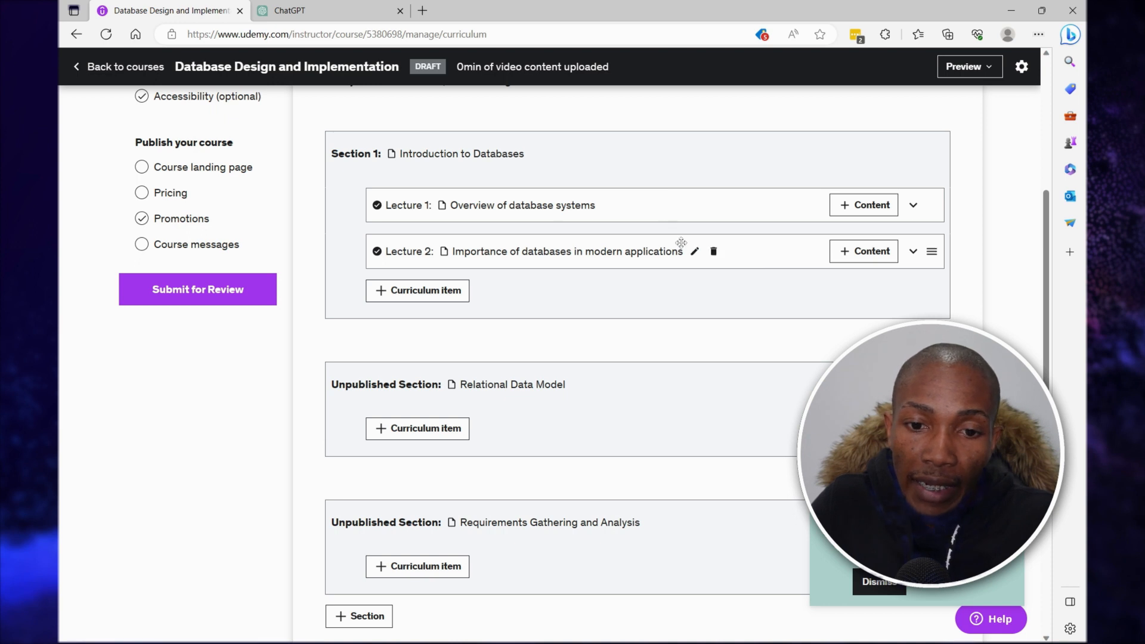
# Step: Add a lecture titled "Entities, attributes, and relationships" to the Relational Data Model section, copied from ChatGPT's outline
pyautogui.click(412, 431)
pyautogui.click(411, 441)
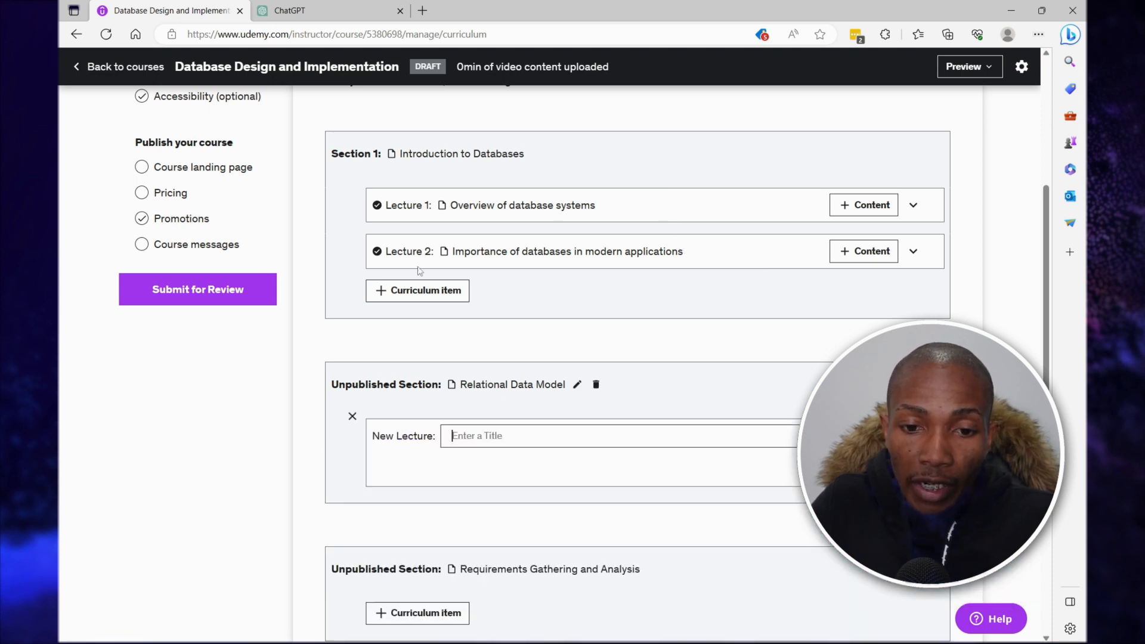
pyautogui.click(289, 10)
pyautogui.moveTo(544, 426); pyautogui.dragTo(627, 428)
pyautogui.click(457, 428)
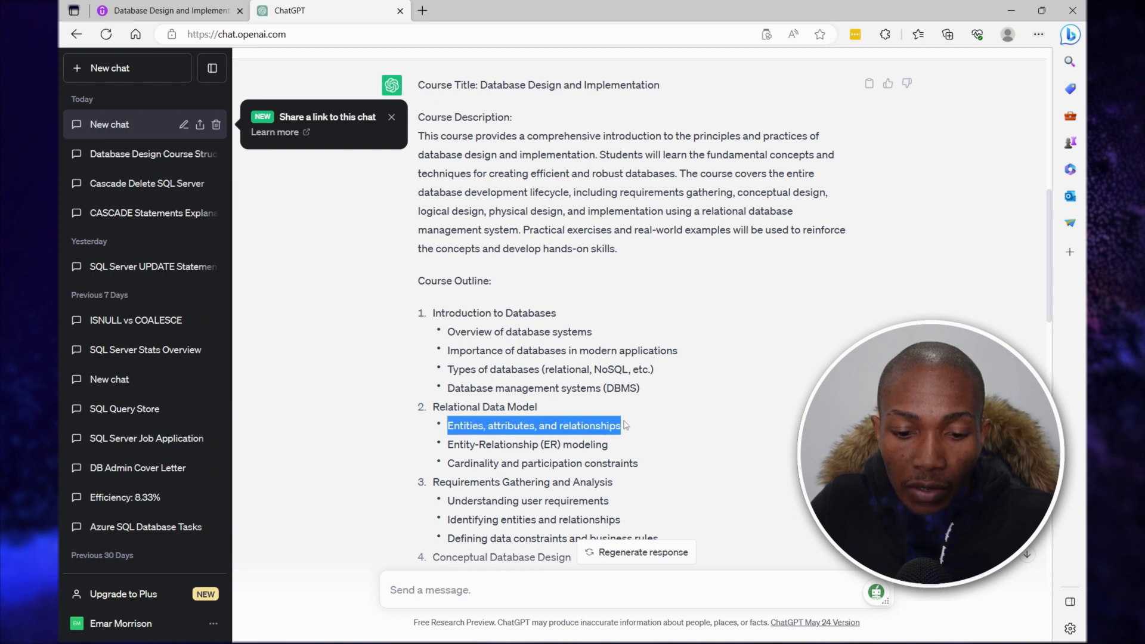
pyautogui.hotkey('ctrl', 'c')
pyautogui.hotkey('ctrl', 'shift', 'Tab')
pyautogui.hotkey('ctrl', 'v')
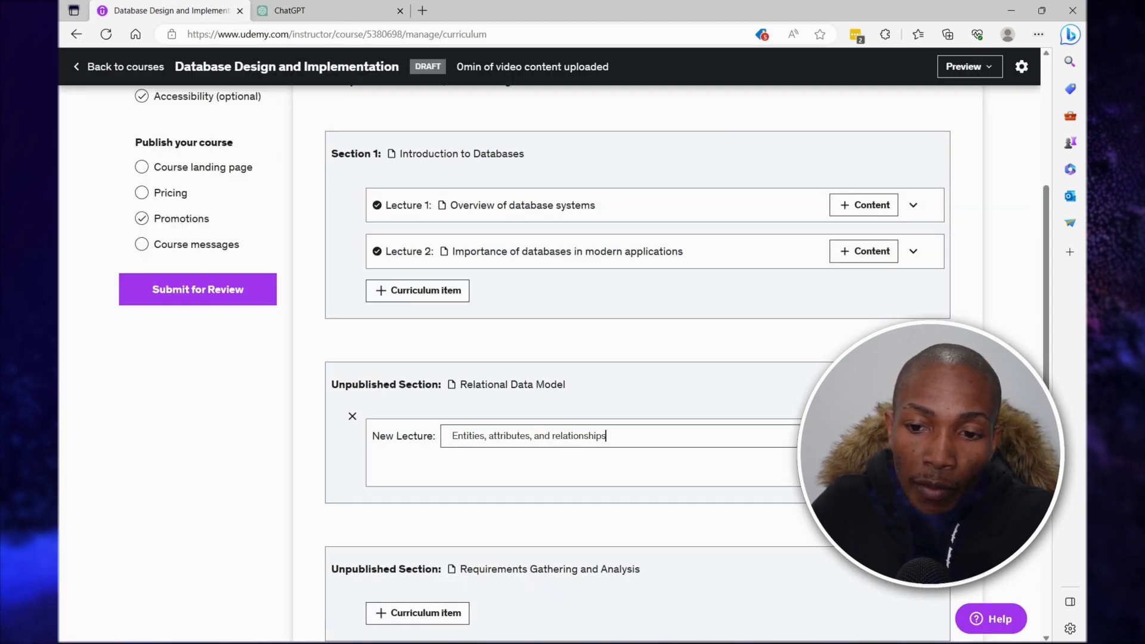
pyautogui.press('Return')
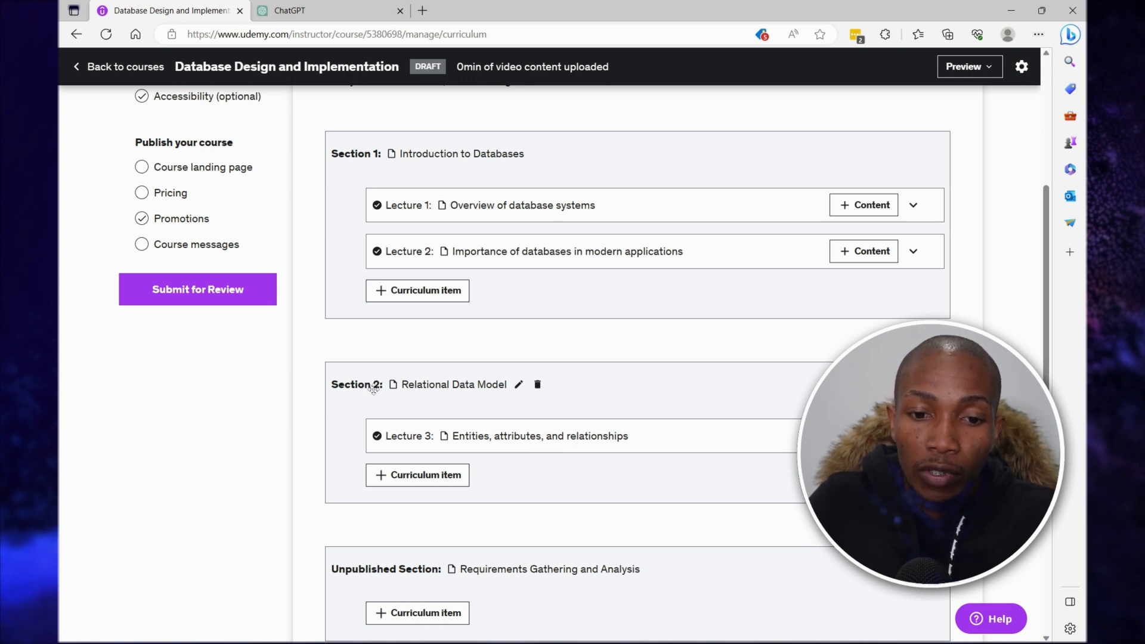
# Step: Add video content to the lecture "Overview of database systems" by uploading the file "14. Section Overview" from the Learn SQL folder
pyautogui.click(844, 206)
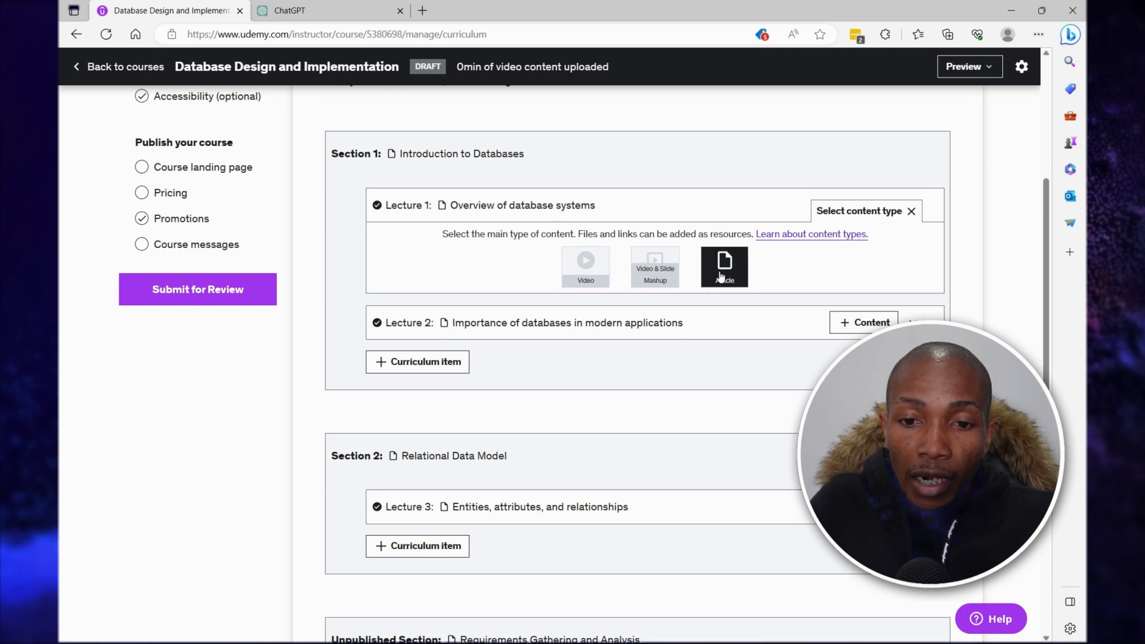
pyautogui.click(587, 272)
pyautogui.click(866, 282)
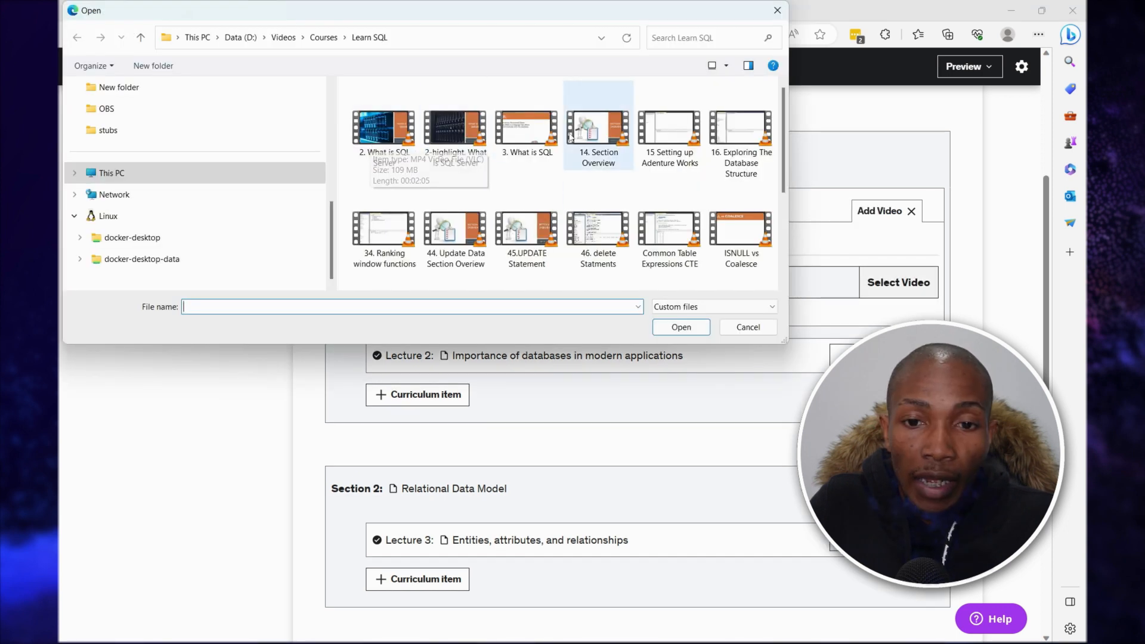
pyautogui.scroll(-3, 617, 152)
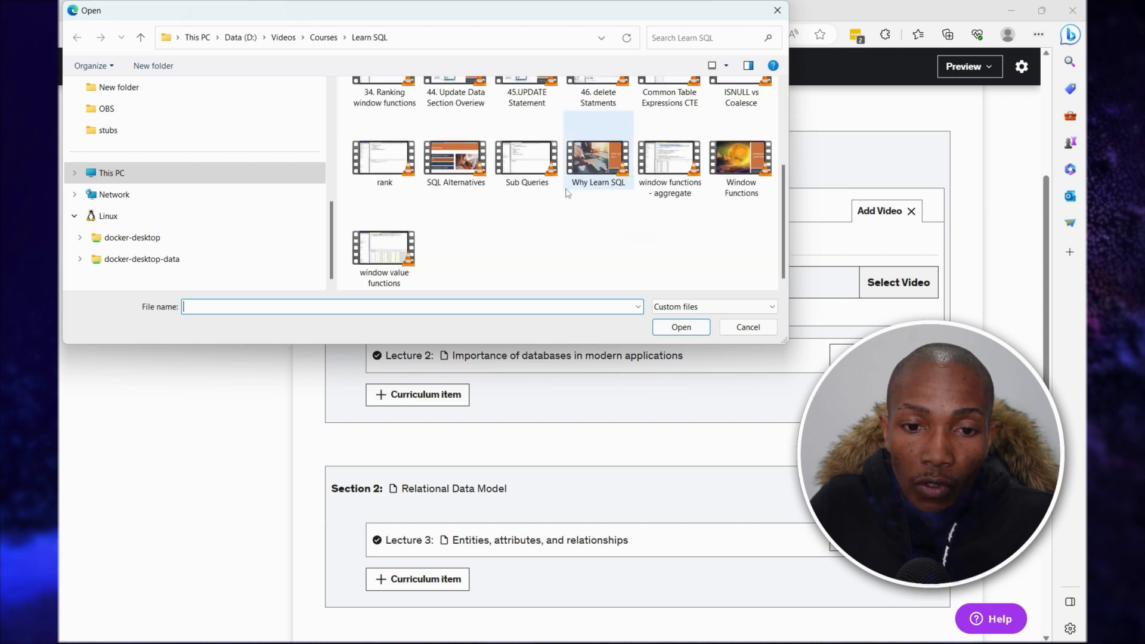
pyautogui.scroll(3, 590, 179)
pyautogui.click(599, 128)
pyautogui.click(680, 327)
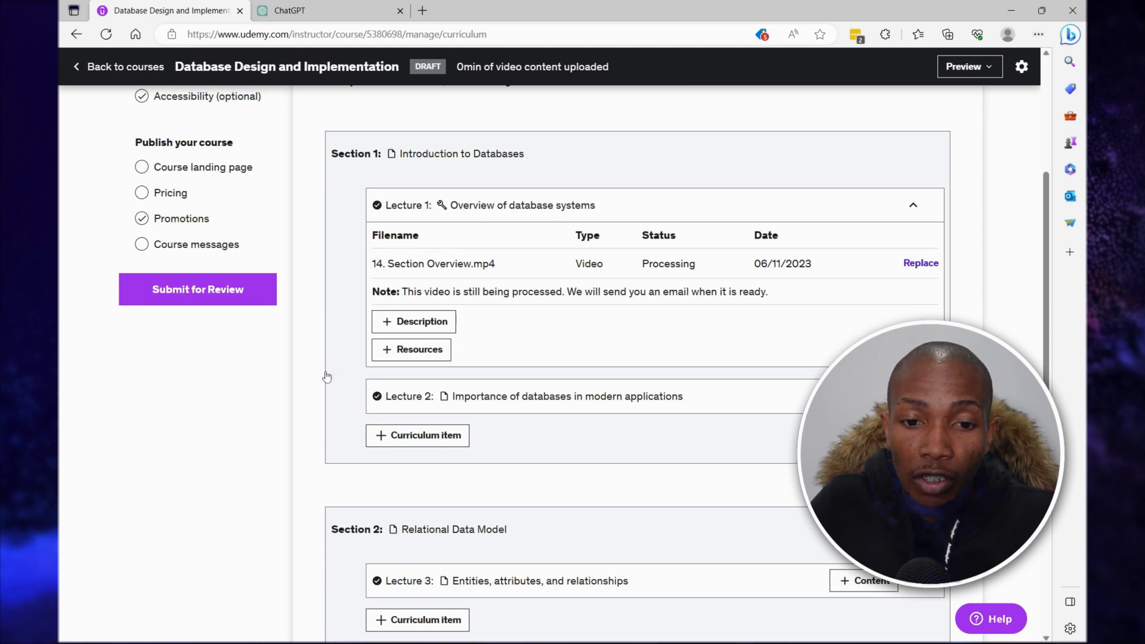
# Step: Examine the library and external resource options for Lecture 1, close them without adding anything, and collapse the lecture's details
pyautogui.click(390, 352)
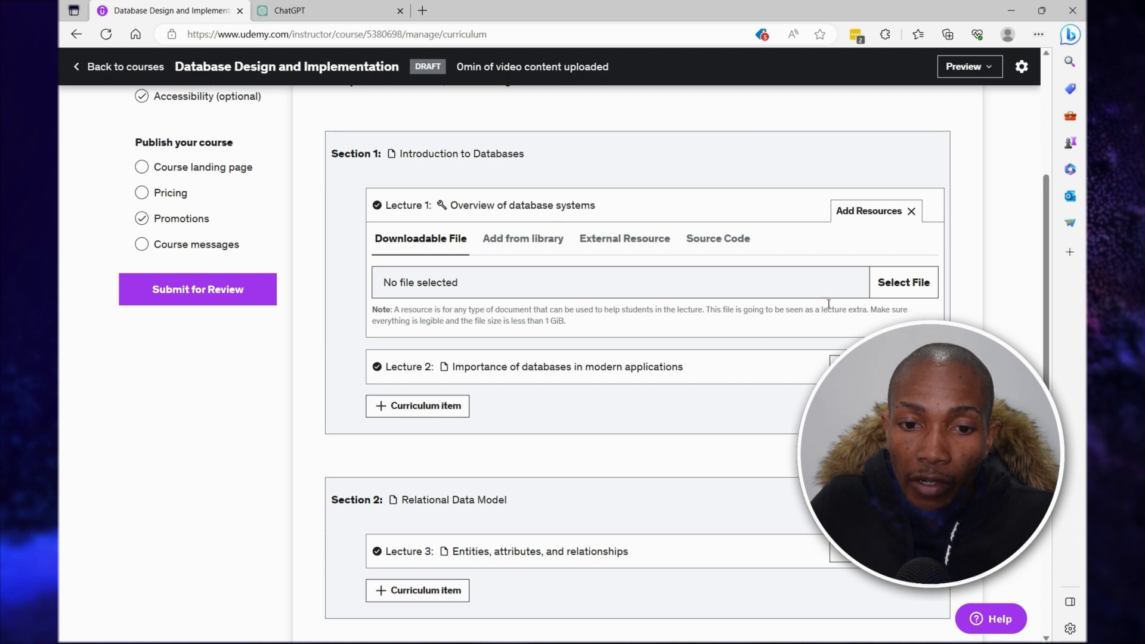
pyautogui.click(519, 245)
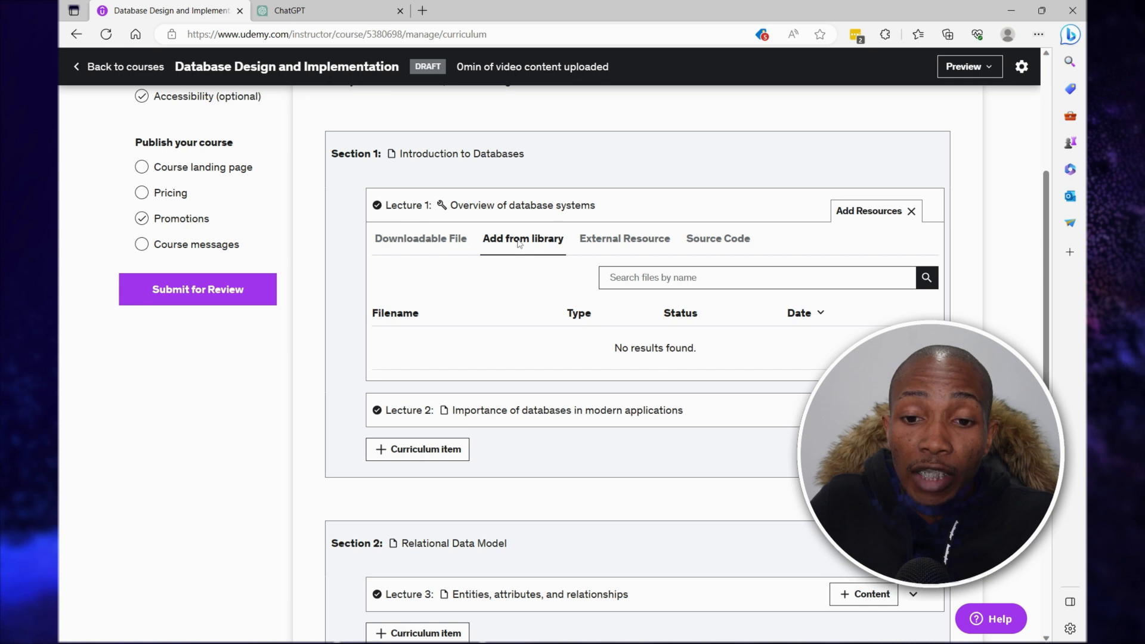
pyautogui.click(614, 244)
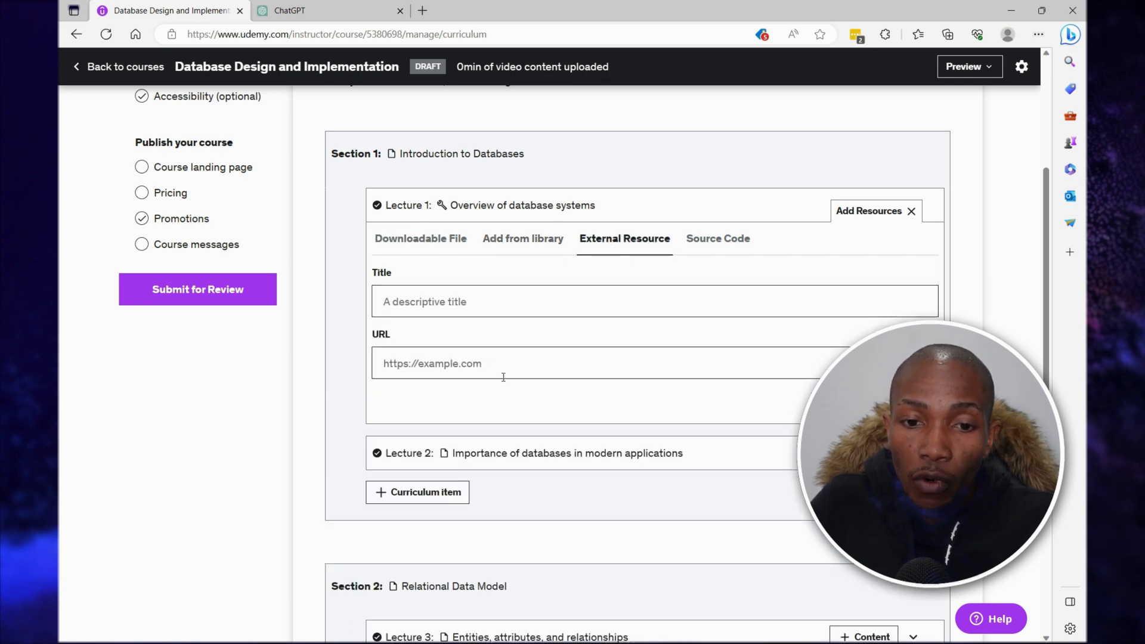
pyautogui.click(911, 211)
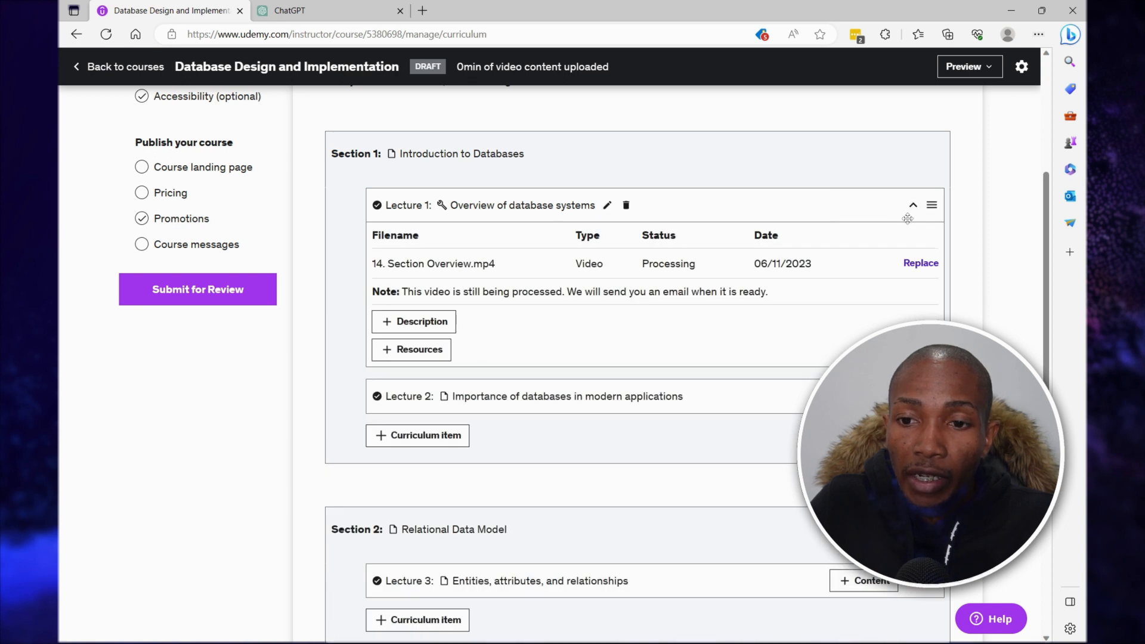
pyautogui.click(913, 205)
pyautogui.click(912, 205)
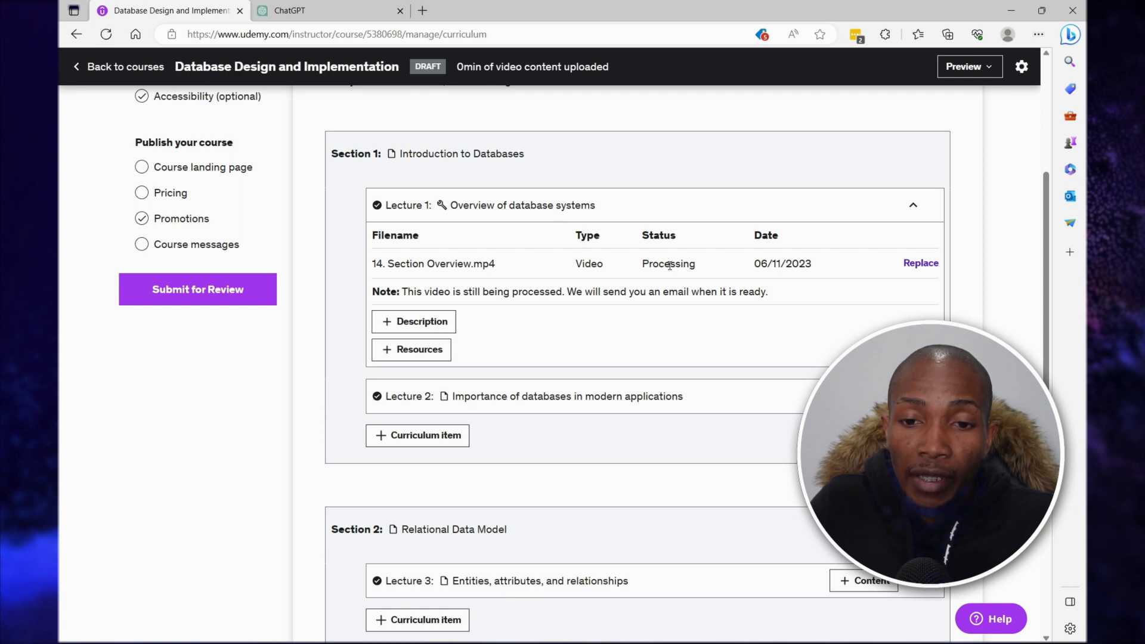
pyautogui.click(912, 209)
# Step: Open the course's accessibility page and look through its checklists and resources
pyautogui.scroll(5, 756, 287)
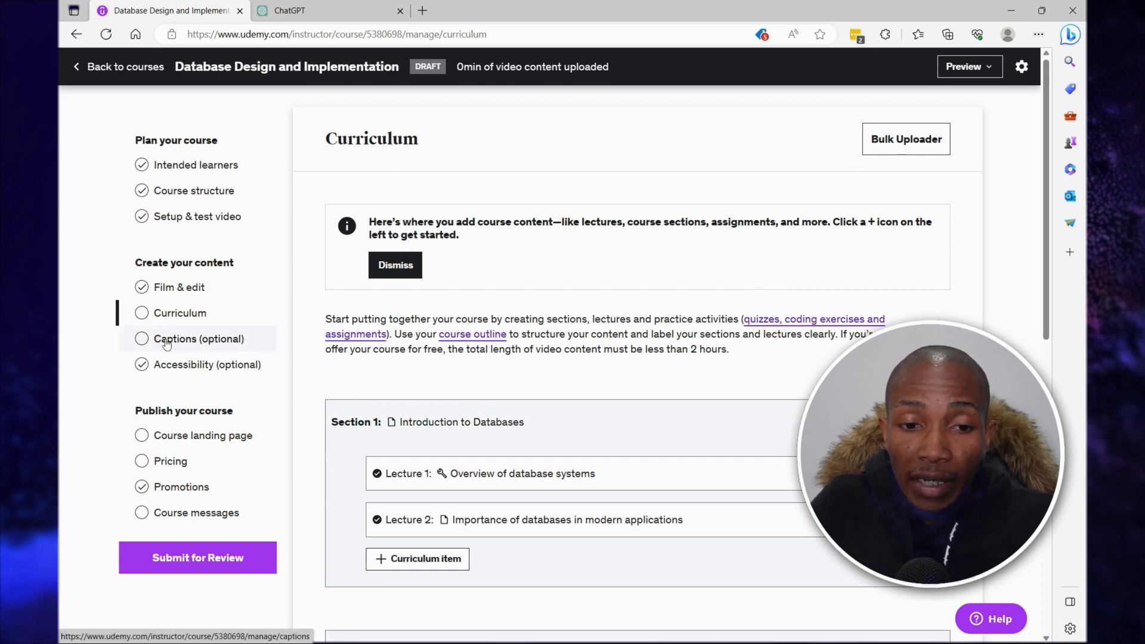
pyautogui.click(191, 364)
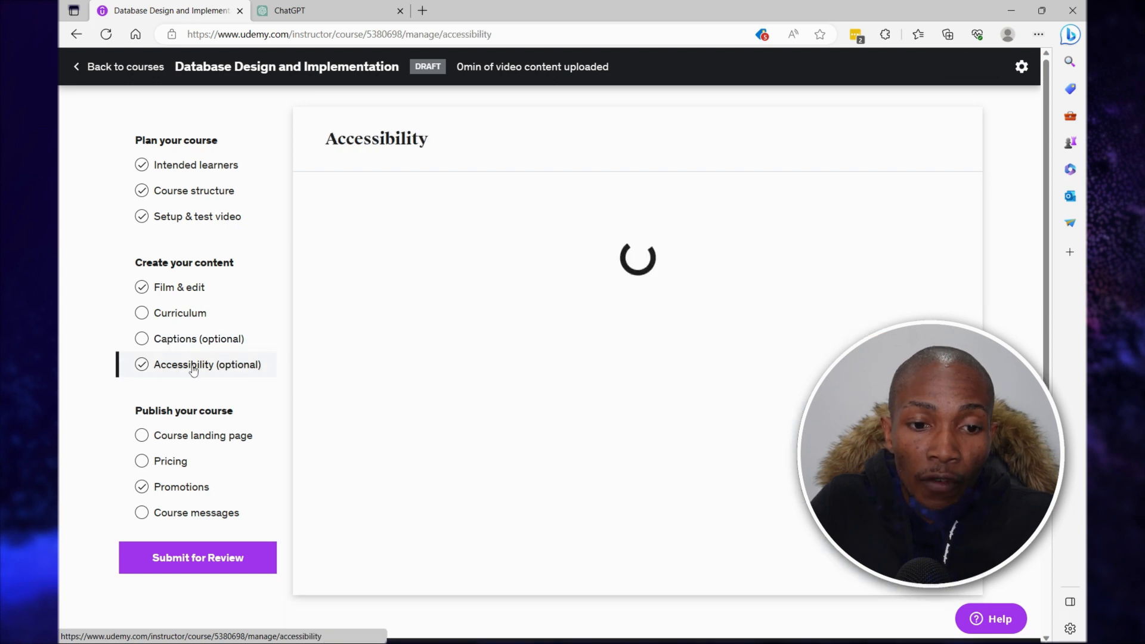
pyautogui.scroll(-3, 452, 348)
pyautogui.scroll(-4, 452, 348)
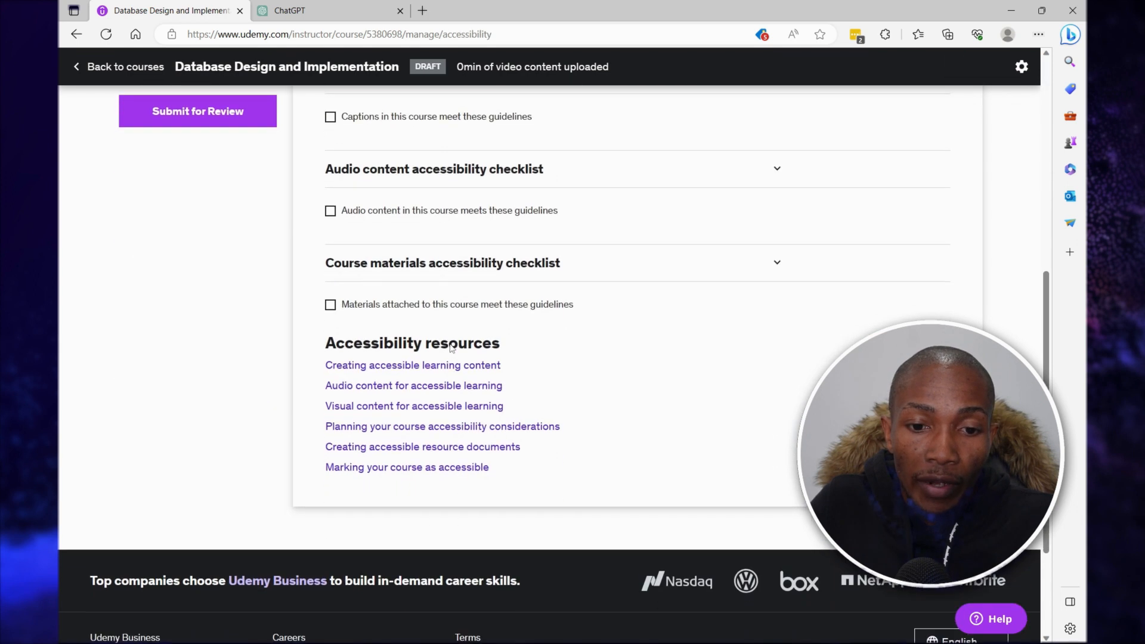
pyautogui.scroll(5, 452, 344)
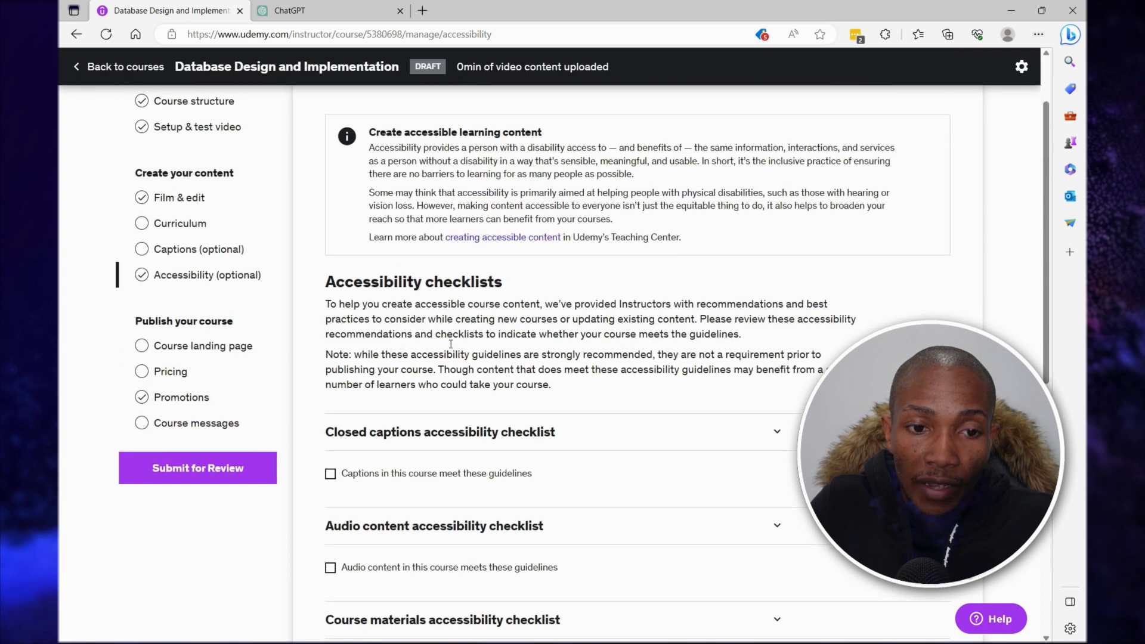
# Step: On the course landing page, set the course subtitle to "Database Design and Implementation for Beginners"
pyautogui.click(145, 349)
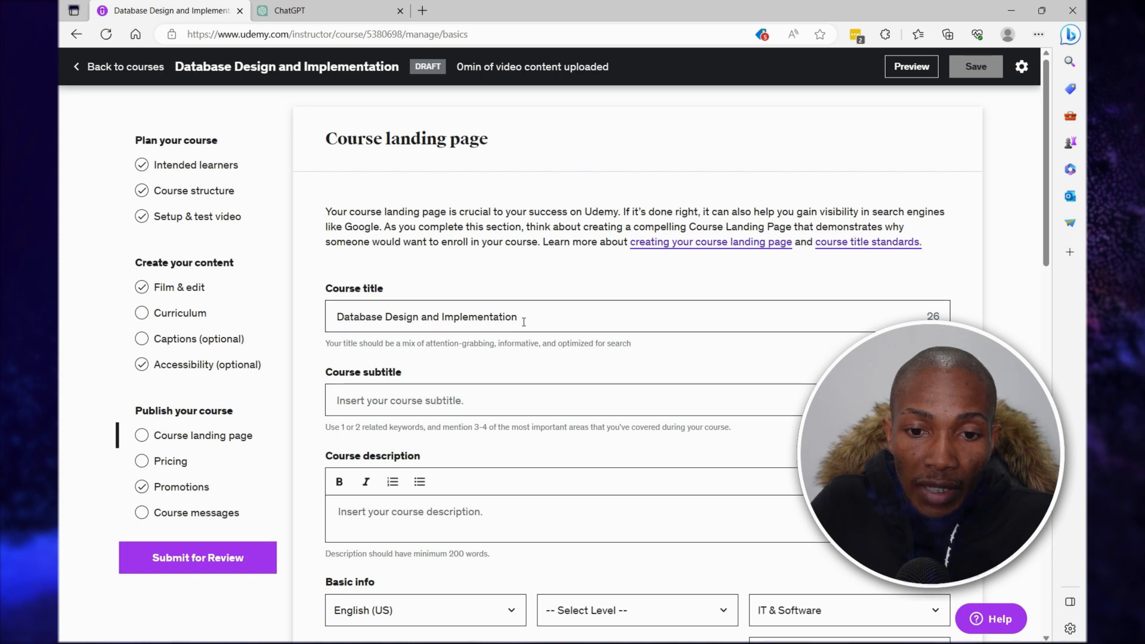
pyautogui.click(366, 408)
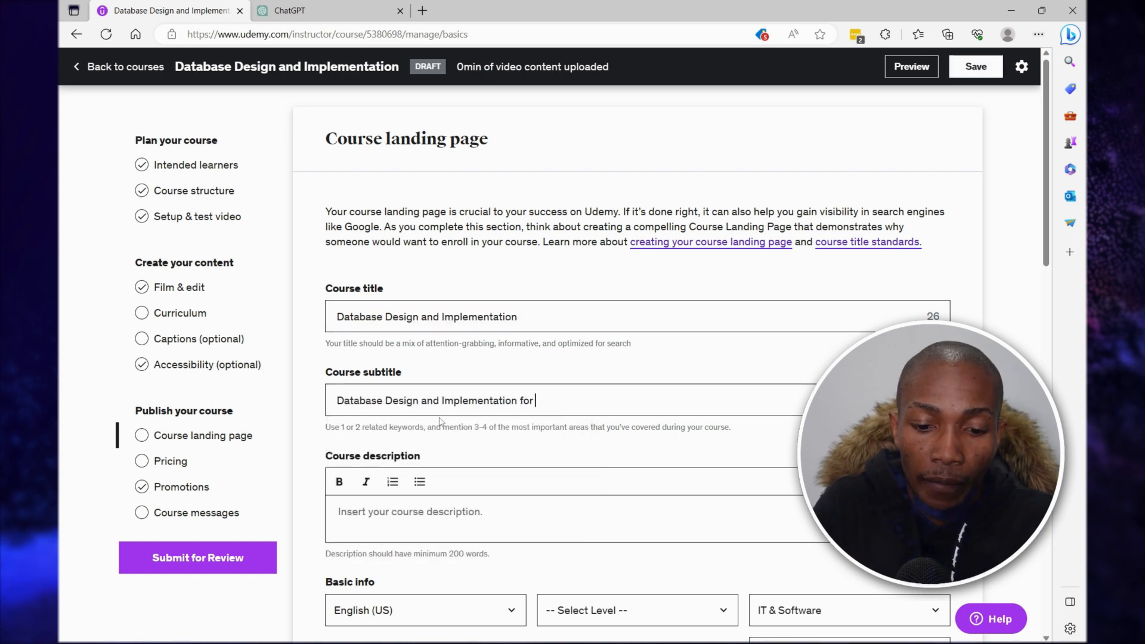
pyautogui.write('eginners')
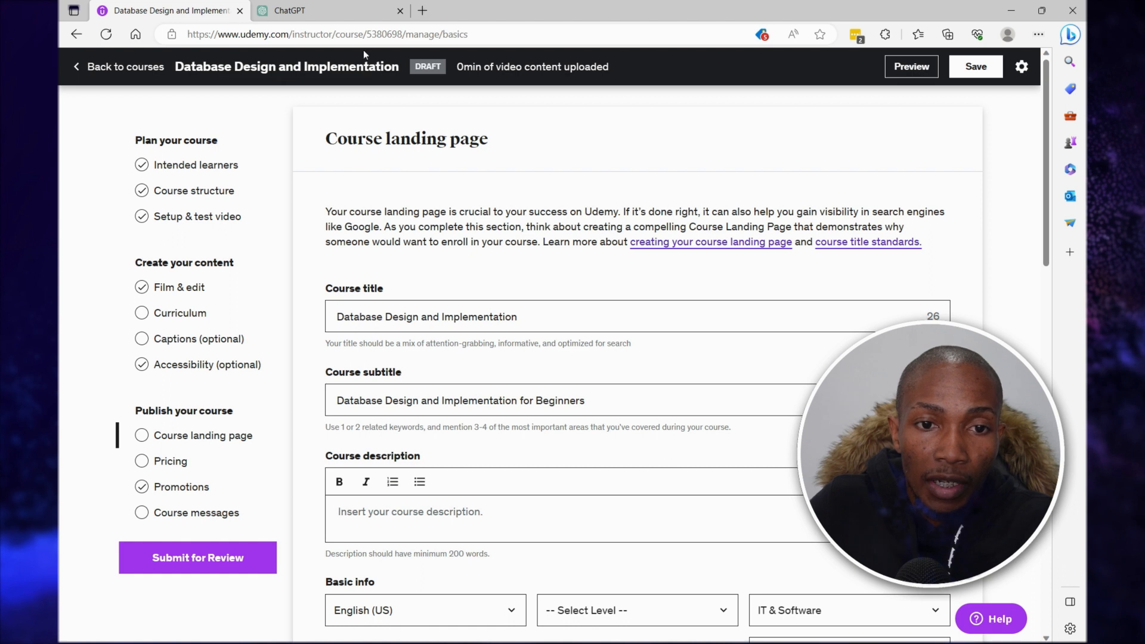
# Step: In ChatGPT, copy the generated course description and the full 12-section course outline
pyautogui.click(336, 13)
pyautogui.scroll(-13, 495, 365)
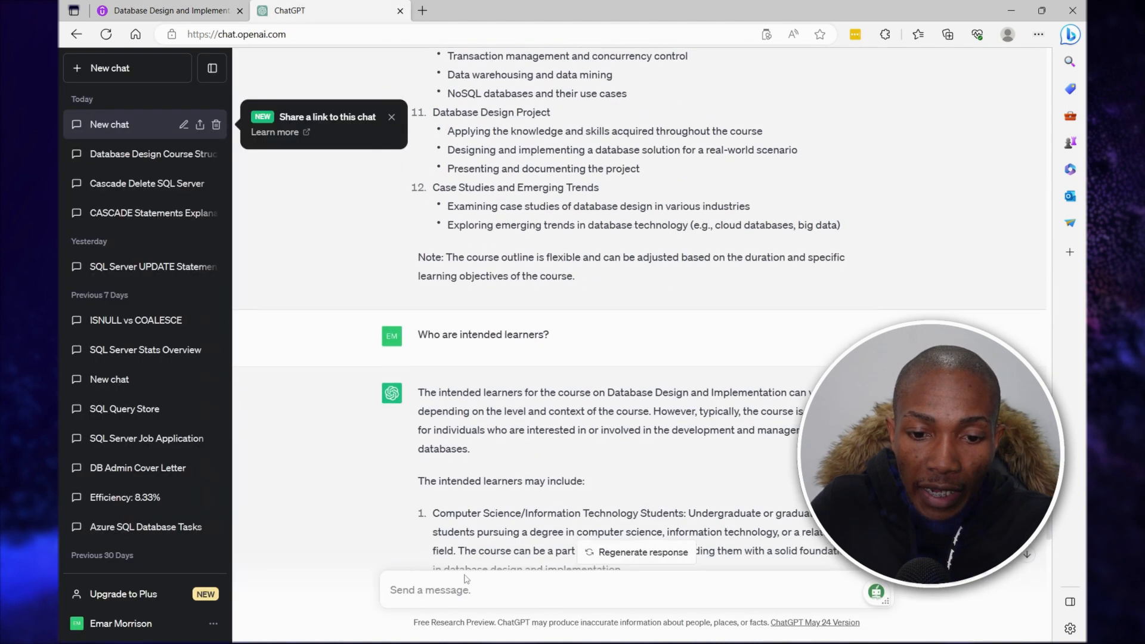
pyautogui.scroll(8, 549, 409)
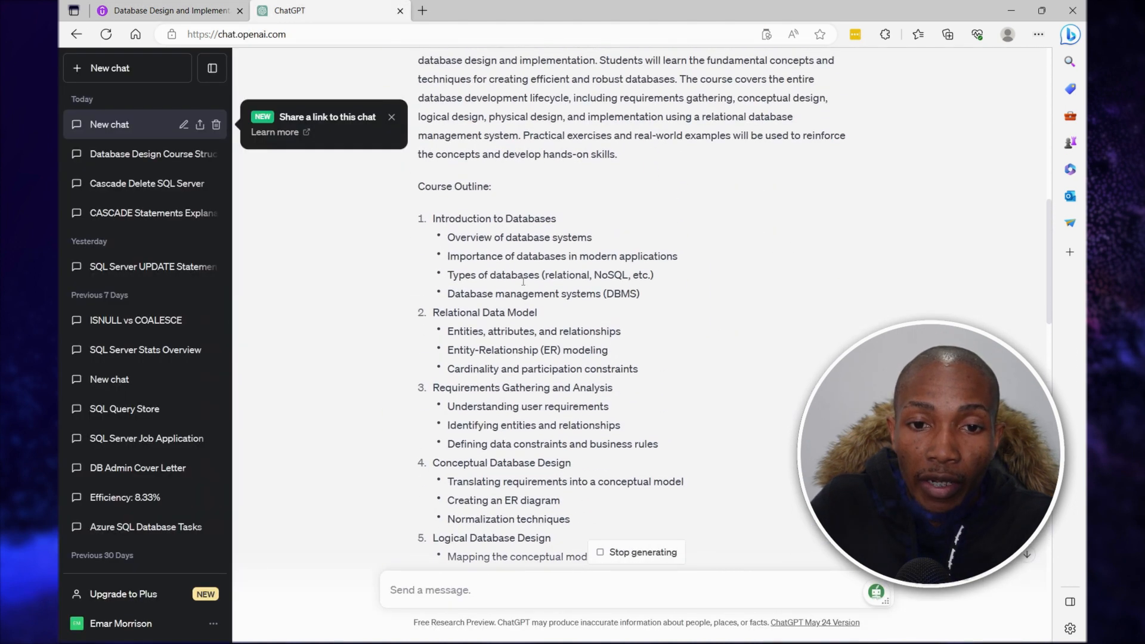
pyautogui.scroll(3, 523, 282)
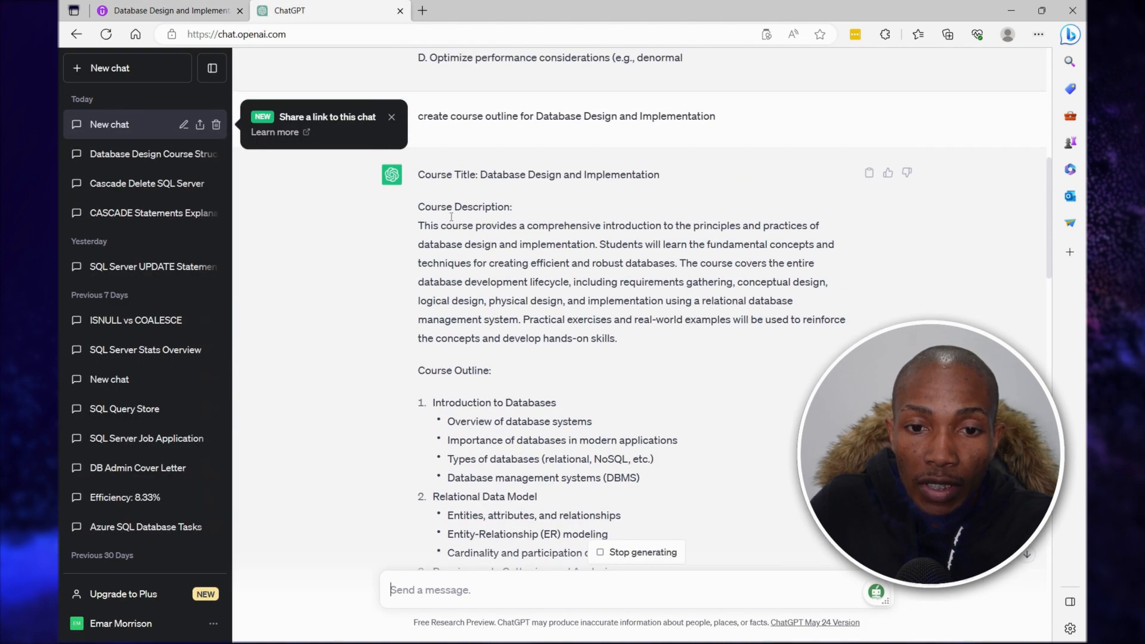
pyautogui.moveTo(418, 174); pyautogui.dragTo(525, 587)
pyautogui.click(554, 477)
pyautogui.scroll(-19, 559, 456)
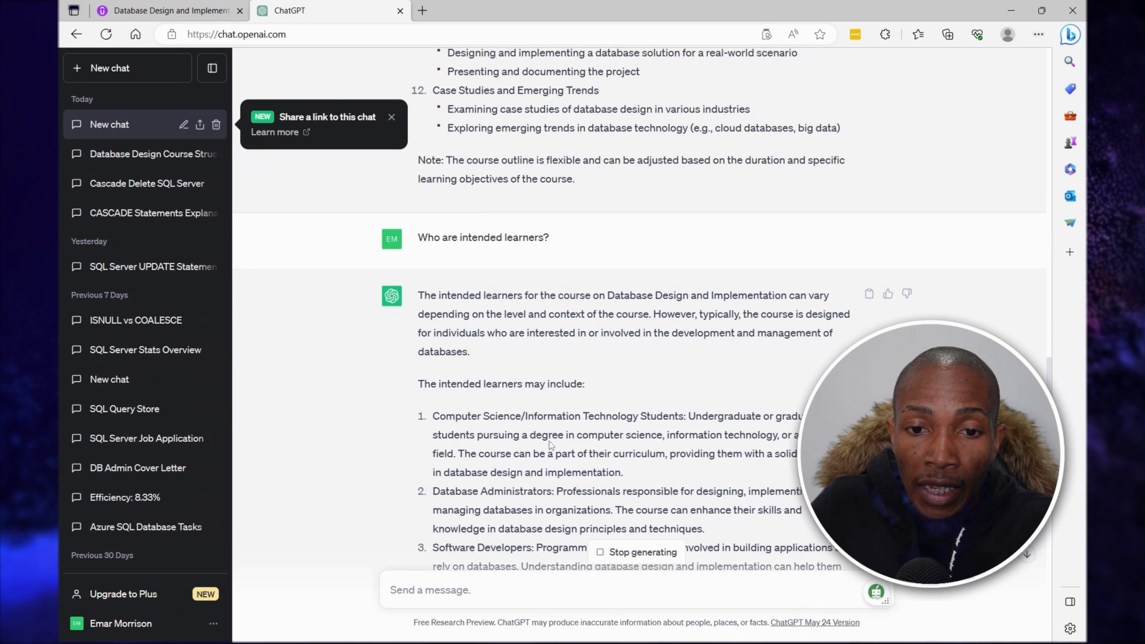
pyautogui.scroll(4, 567, 416)
pyautogui.moveTo(590, 446); pyautogui.dragTo(507, 335)
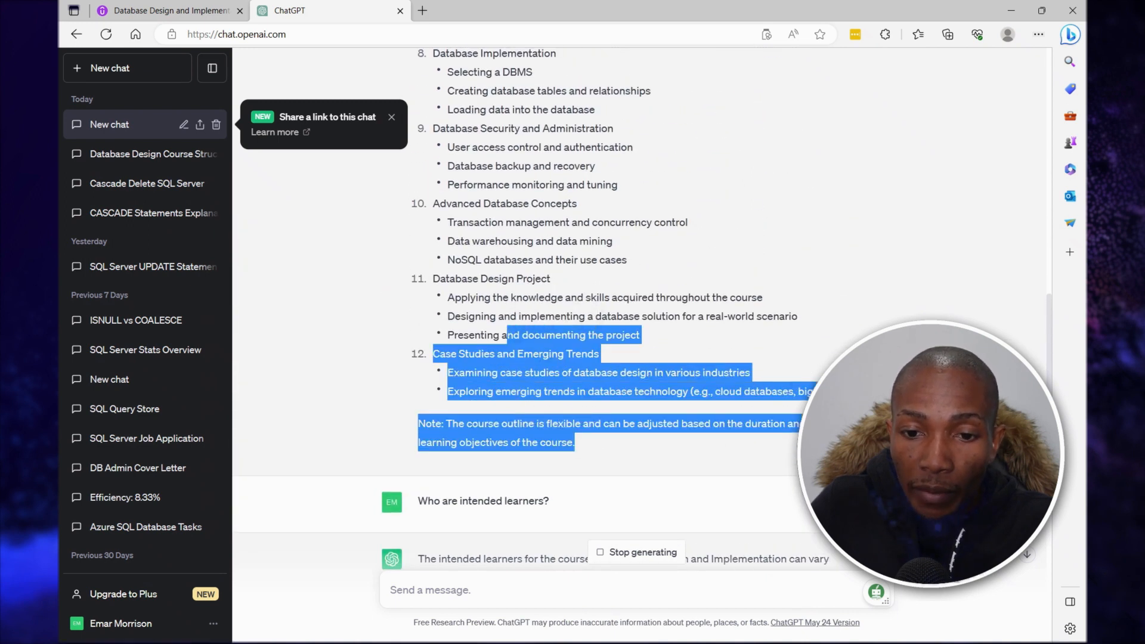
pyautogui.click(507, 335)
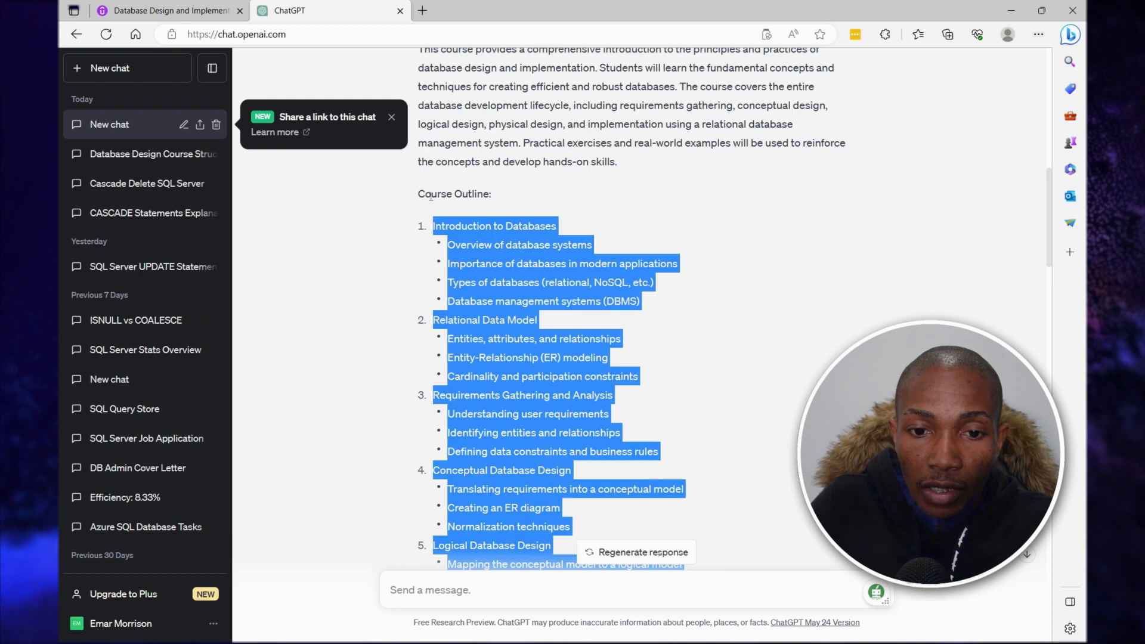
pyautogui.moveTo(420, 214); pyautogui.dragTo(411, 60)
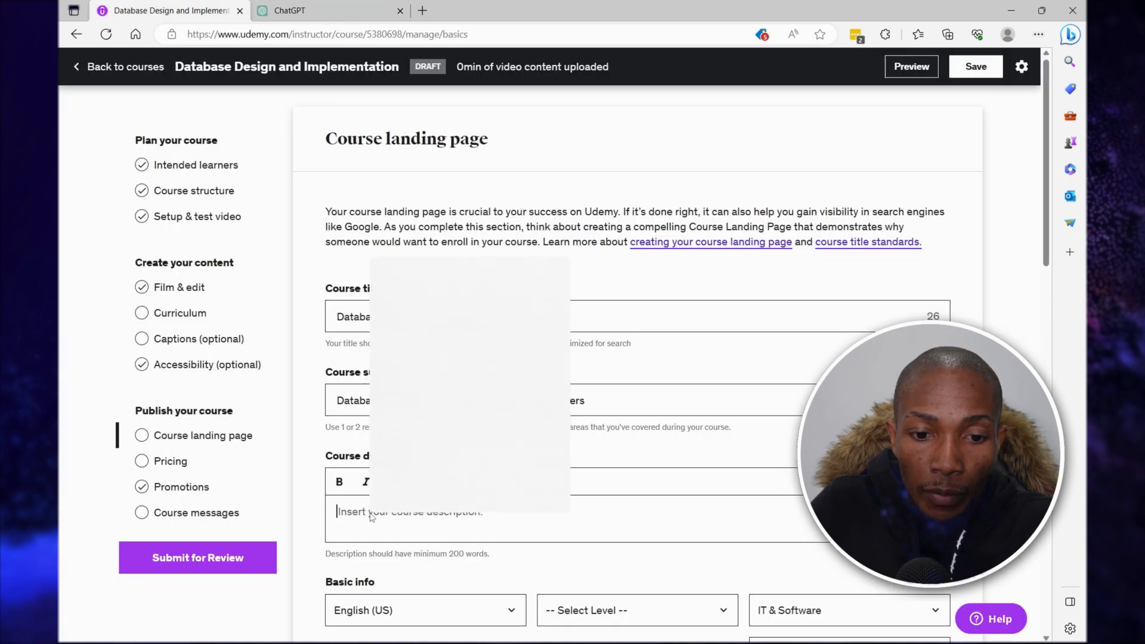
# Step: Paste the copied text into the Udemy course description and delete its leading "Course Description:" label
pyautogui.rightClick(371, 511)
pyautogui.click(412, 382)
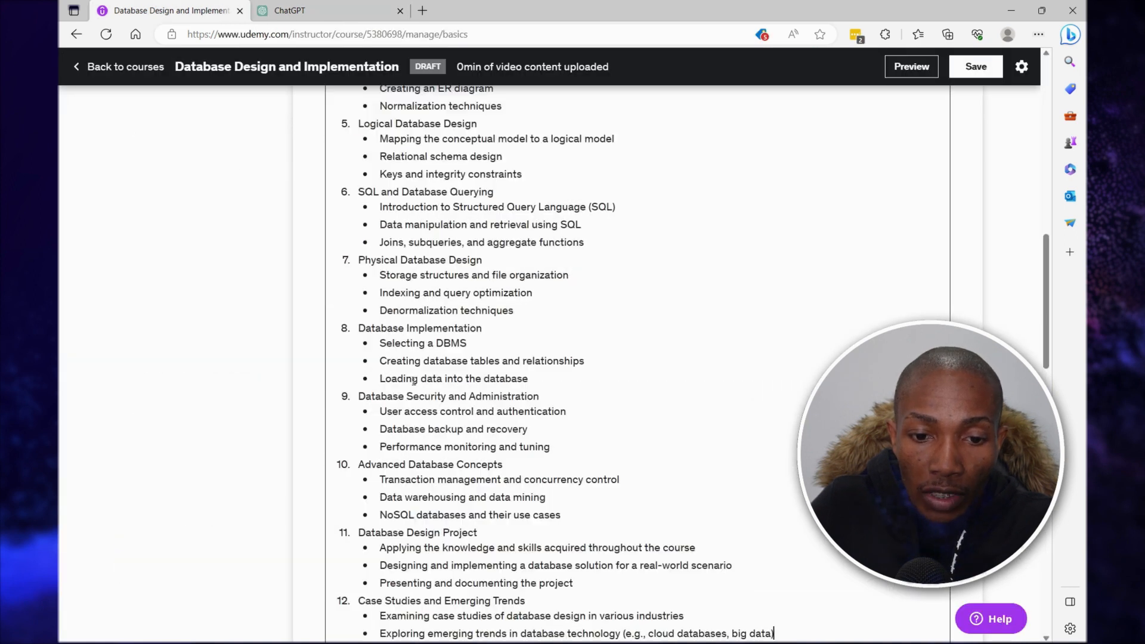
pyautogui.scroll(9, 425, 374)
pyautogui.moveTo(433, 274); pyautogui.dragTo(311, 275)
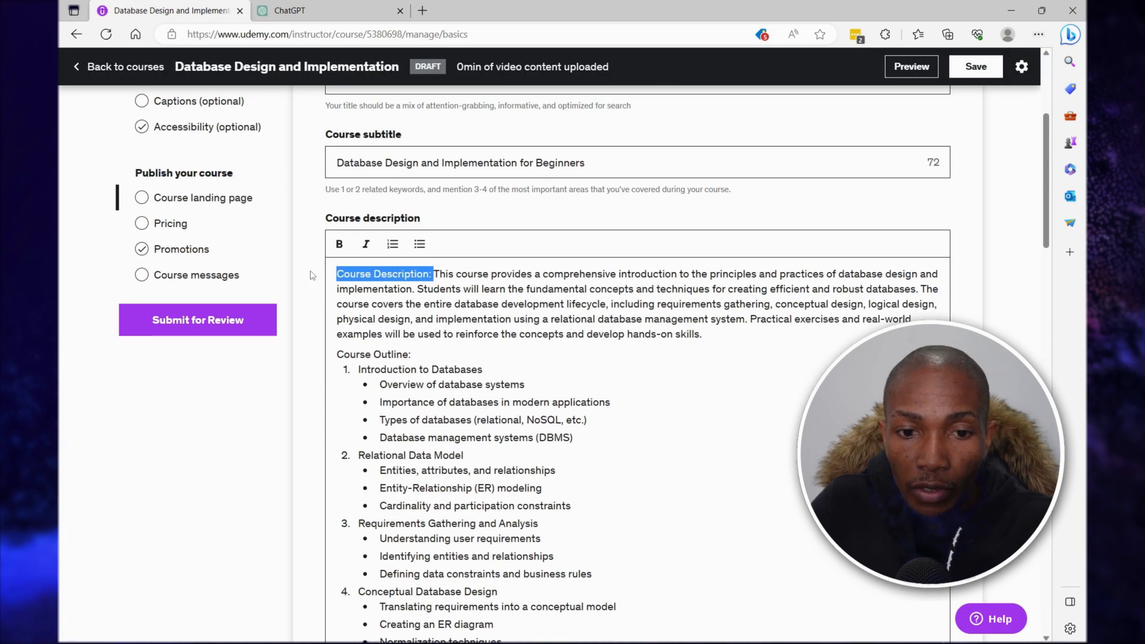
pyautogui.press('BackSpace')
# Step: In the basic info, set the course level to Beginner Level and the subcategory to IT Certifications
pyautogui.scroll(-15, 625, 330)
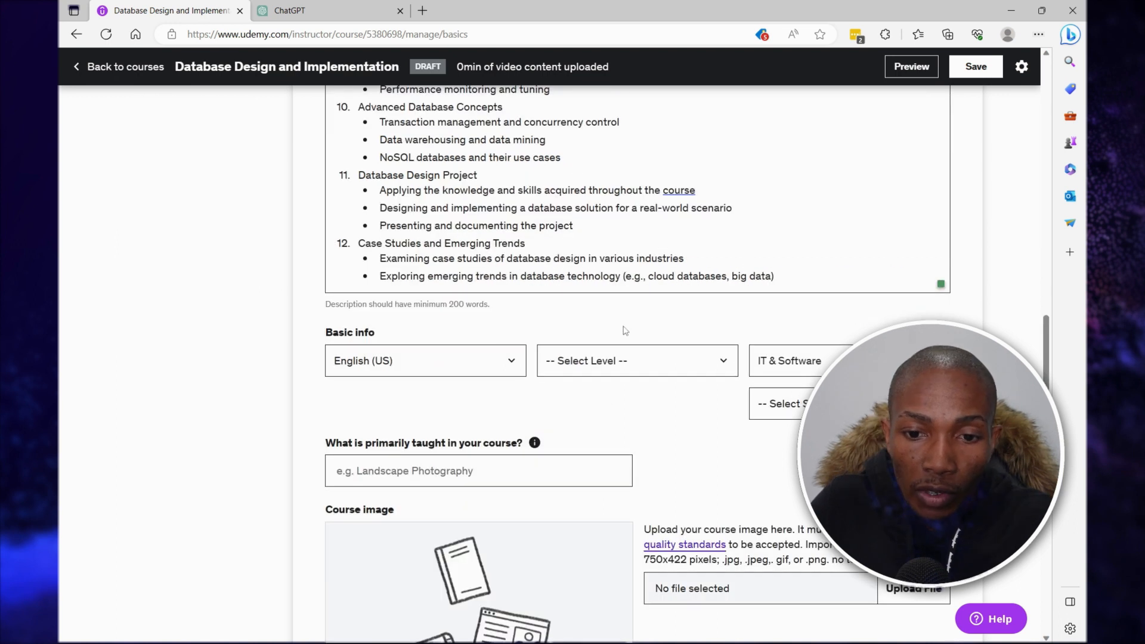
pyautogui.click(715, 367)
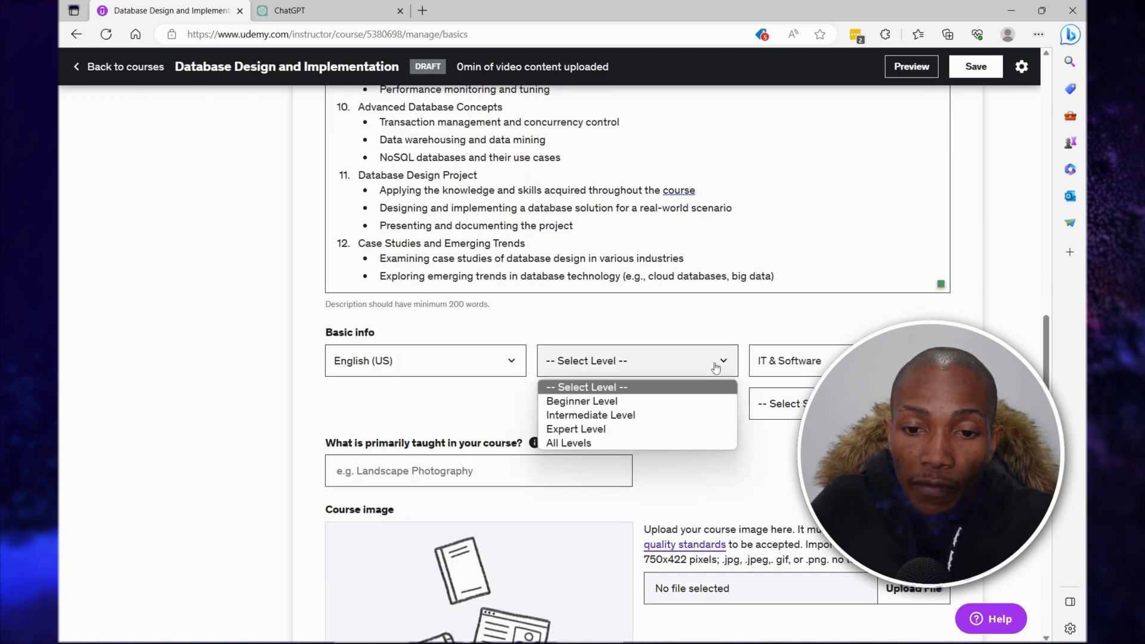
pyautogui.click(613, 405)
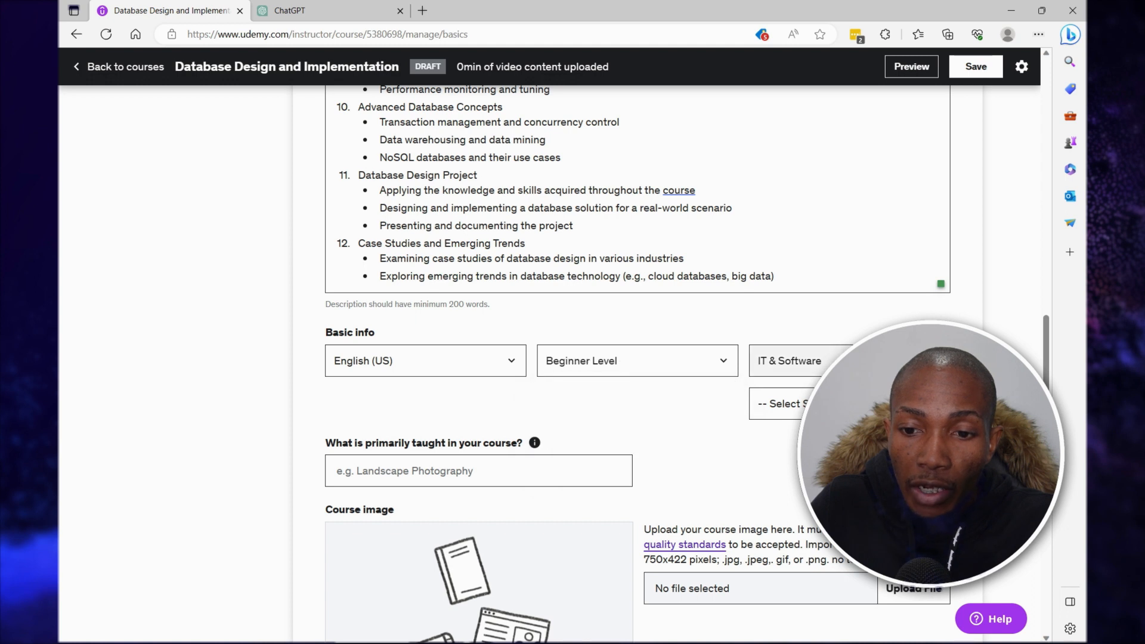
pyautogui.click(778, 404)
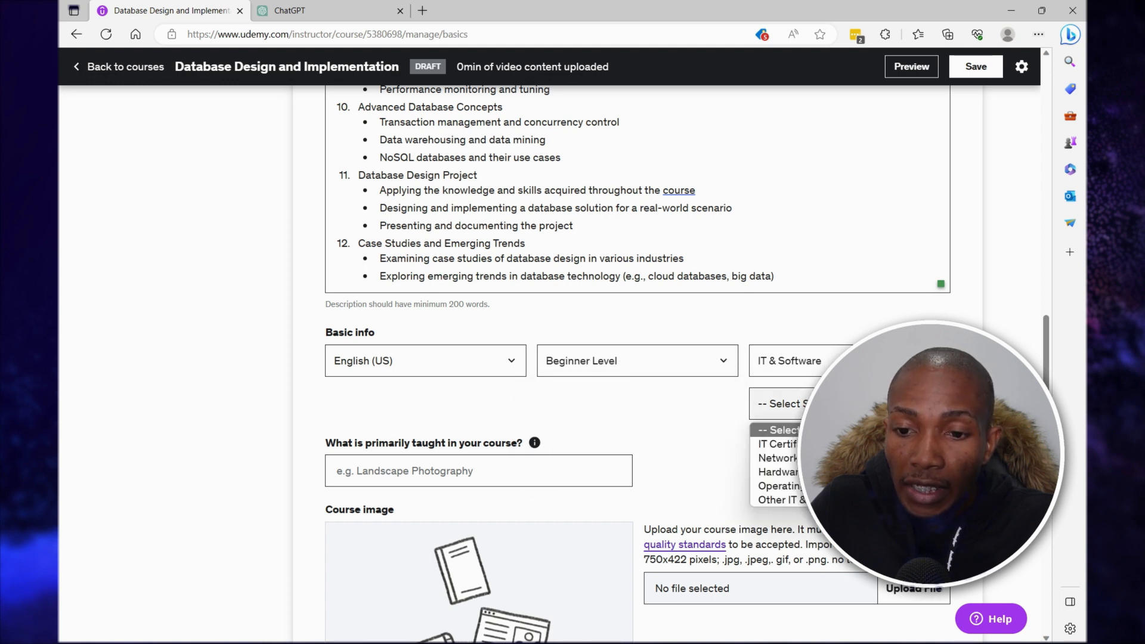
pyautogui.click(829, 445)
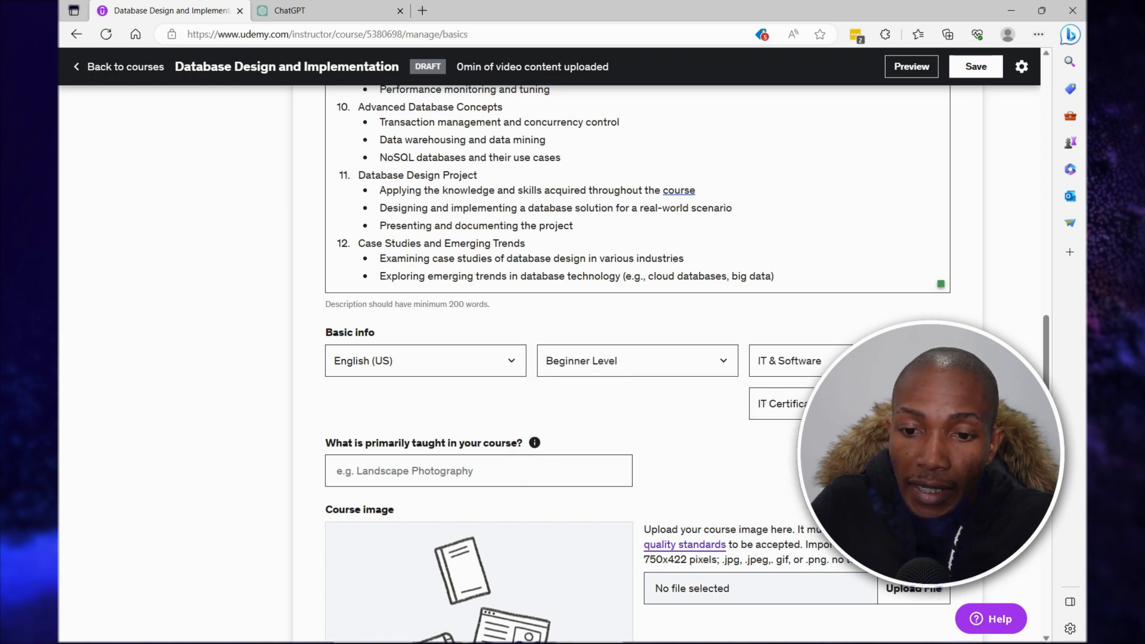
# Step: Add Database Design and Big Data as the topics taught, and choose Database Design as the primary topic
pyautogui.scroll(-5, 536, 393)
pyautogui.click(529, 202)
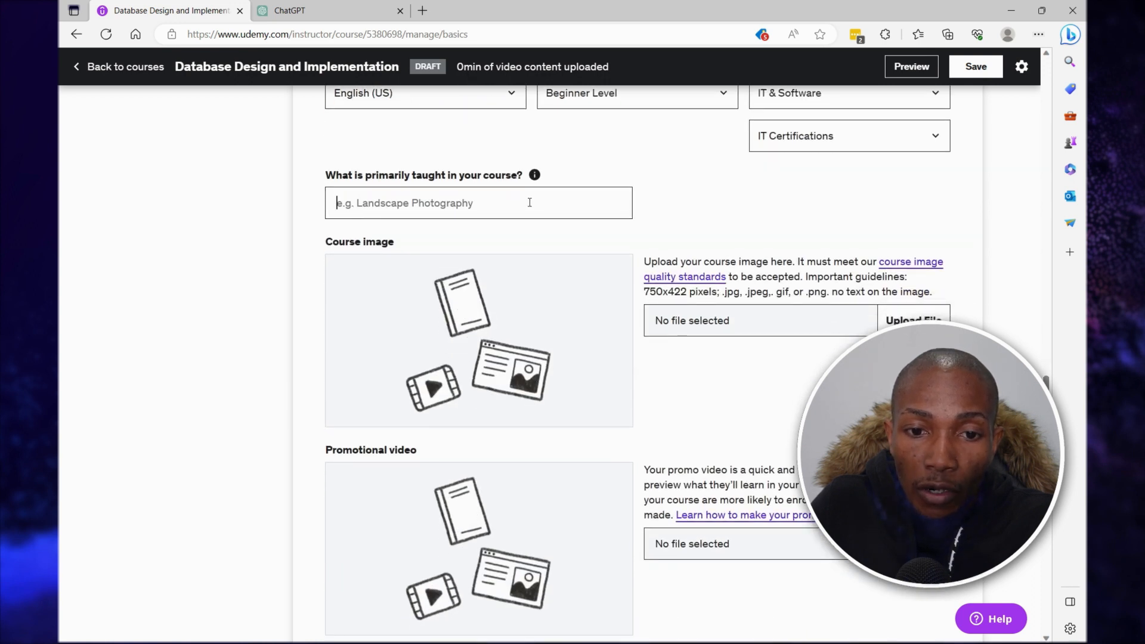
pyautogui.write('Database de')
pyautogui.click(392, 231)
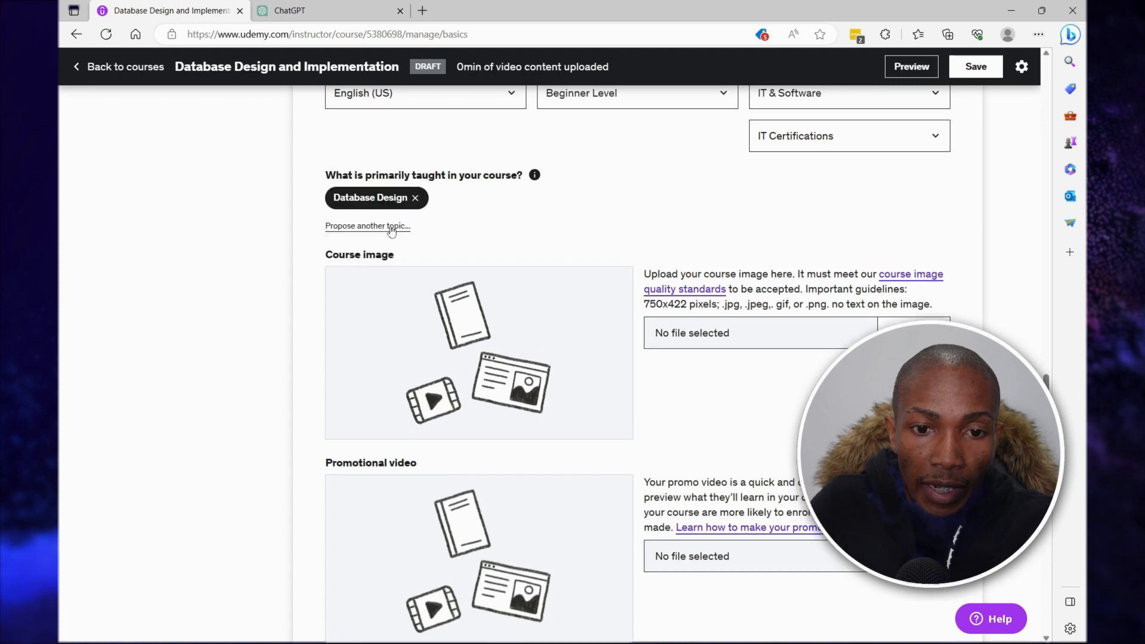
pyautogui.click(391, 227)
pyautogui.write('data')
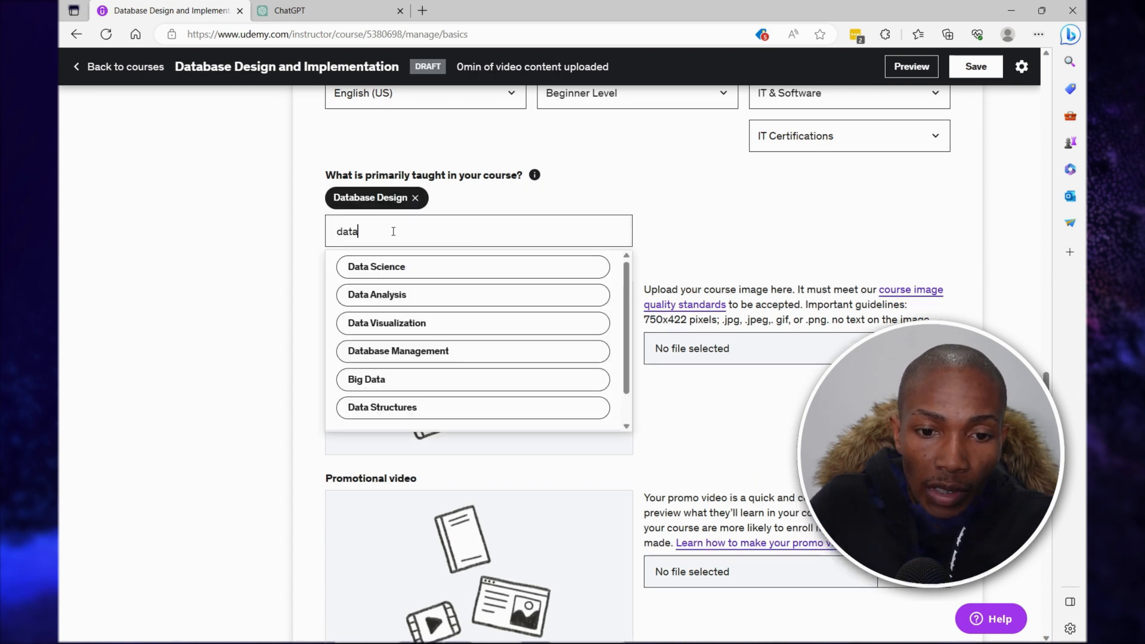
pyautogui.click(398, 388)
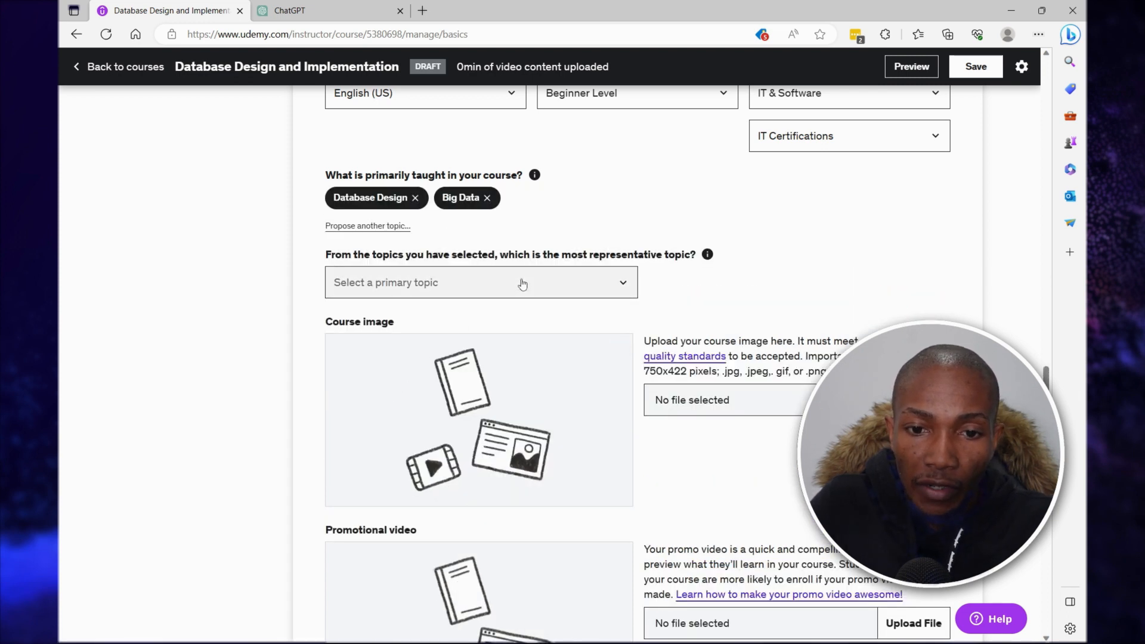
pyautogui.click(626, 285)
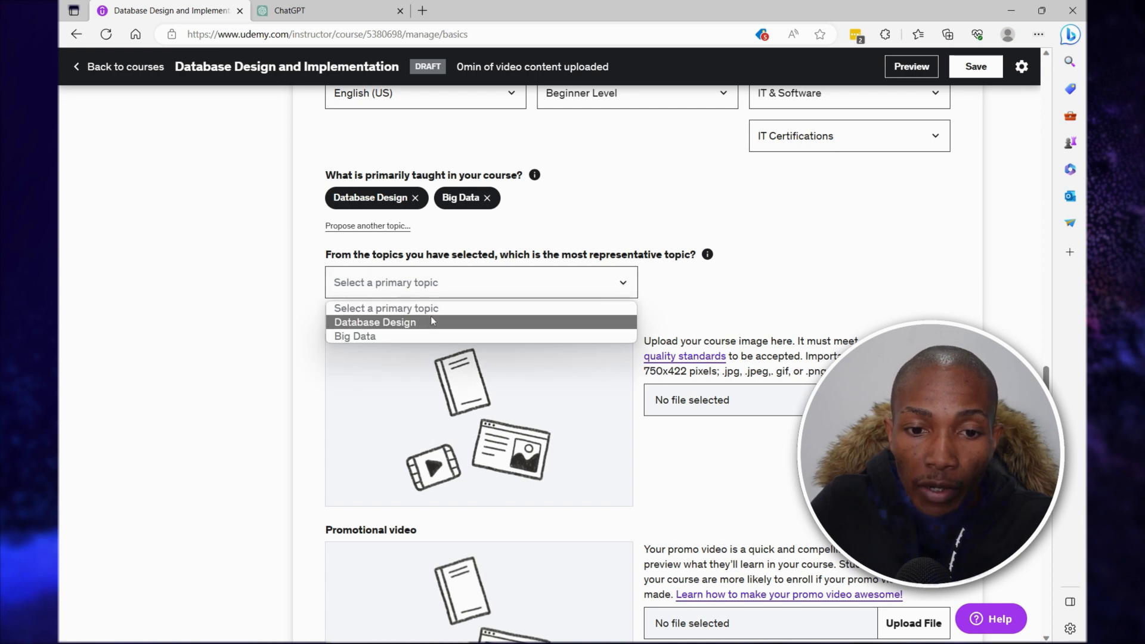
pyautogui.click(417, 324)
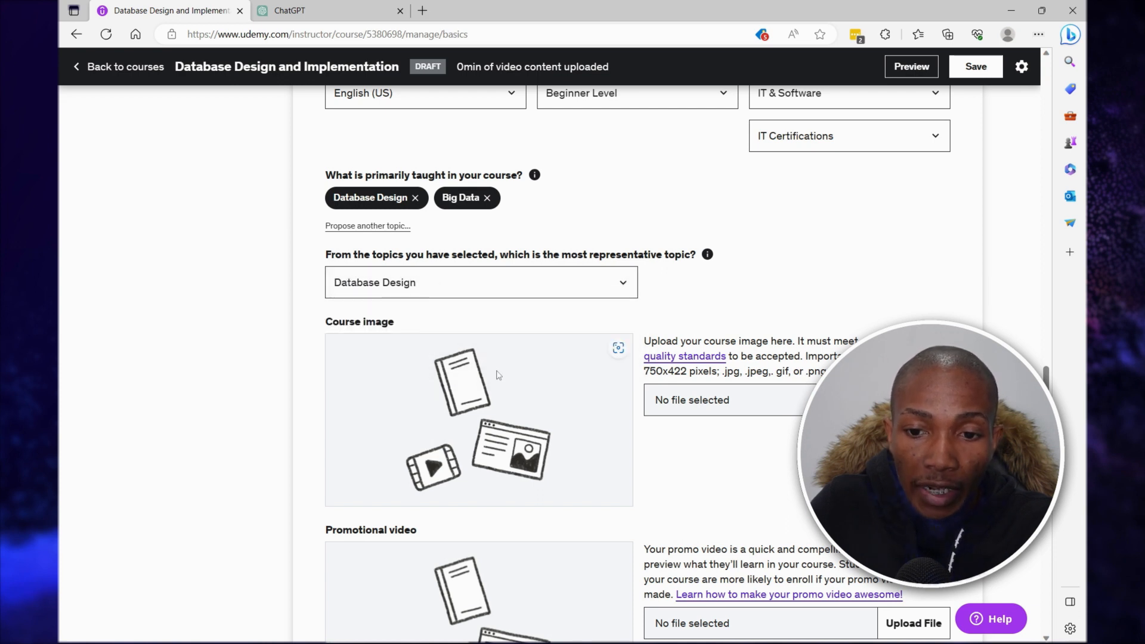
# Step: Upload "deposit with interactive Brokers (3)" from Downloads as the course image
pyautogui.scroll(-1, 416, 396)
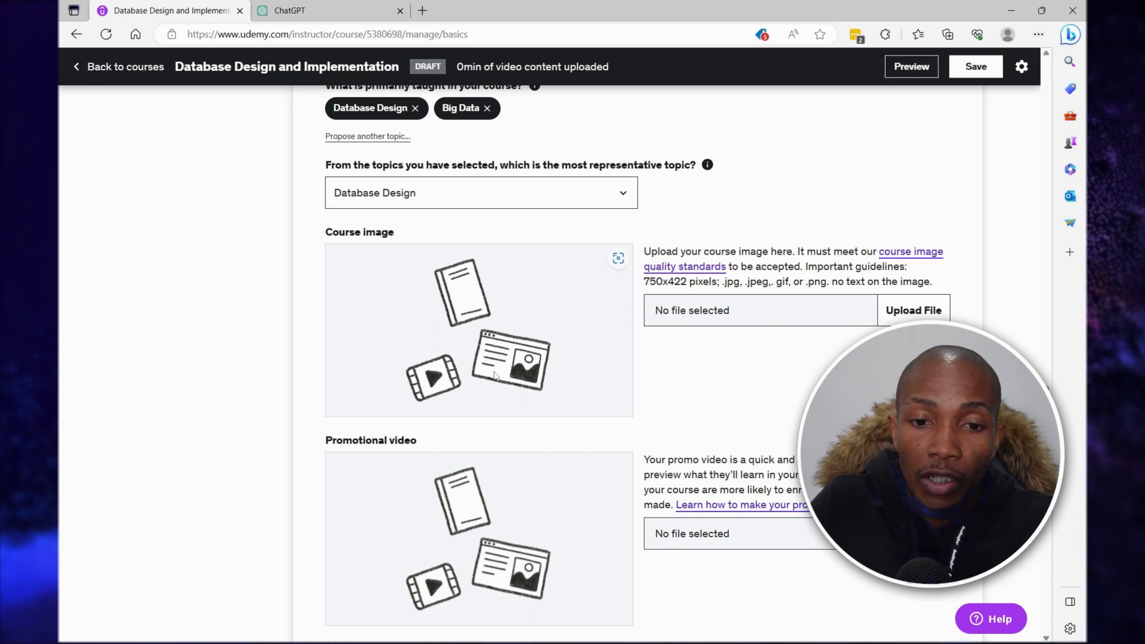
pyautogui.click(918, 311)
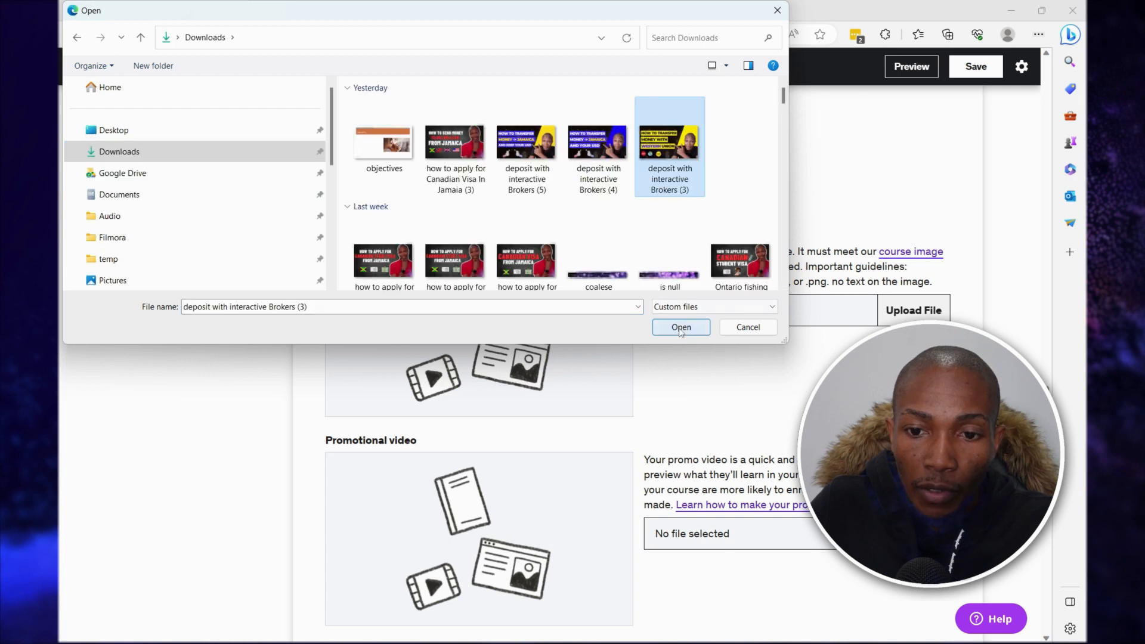
pyautogui.click(680, 328)
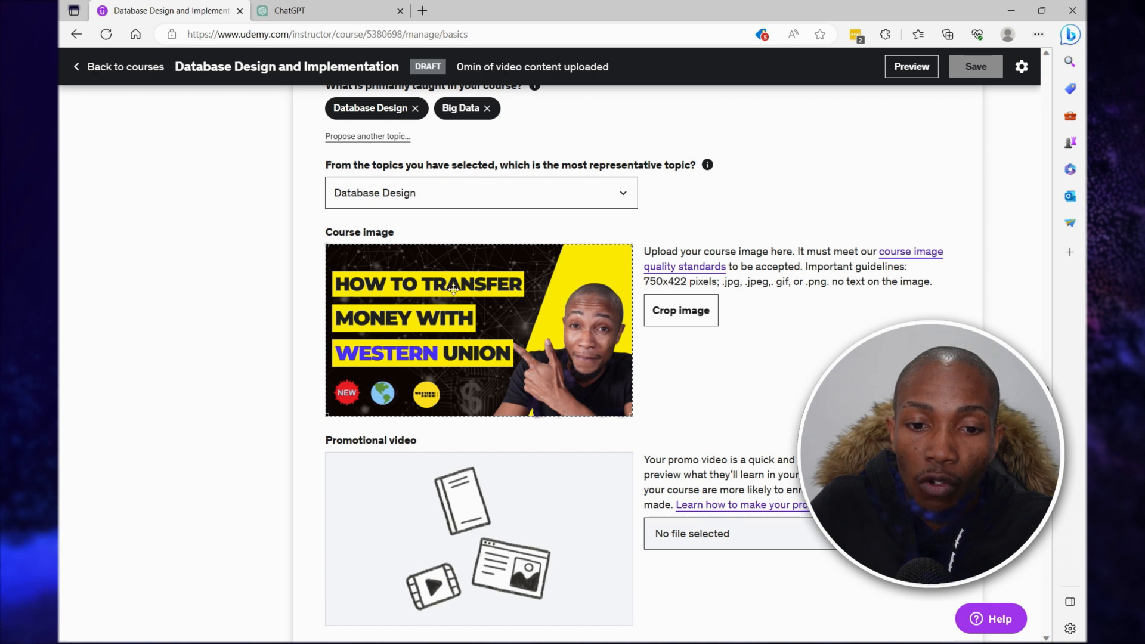
# Step: Open the instructor profile for updating and fill its biography with the course description paragraph copied from ChatGPT
pyautogui.scroll(-3, 459, 288)
pyautogui.scroll(-2, 378, 357)
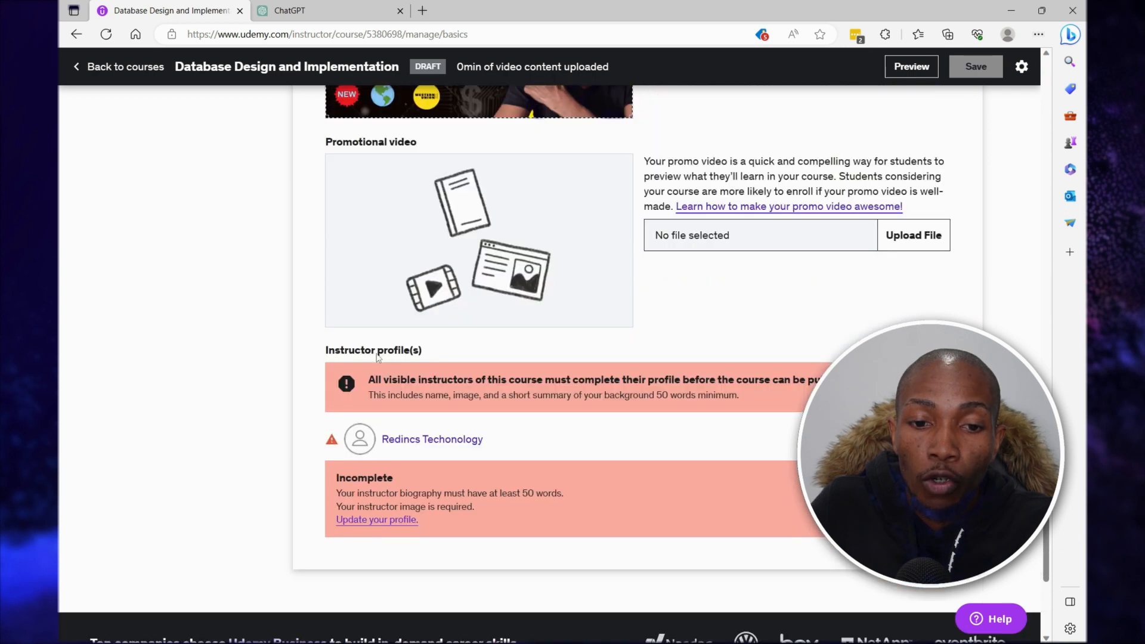
pyautogui.click(365, 521)
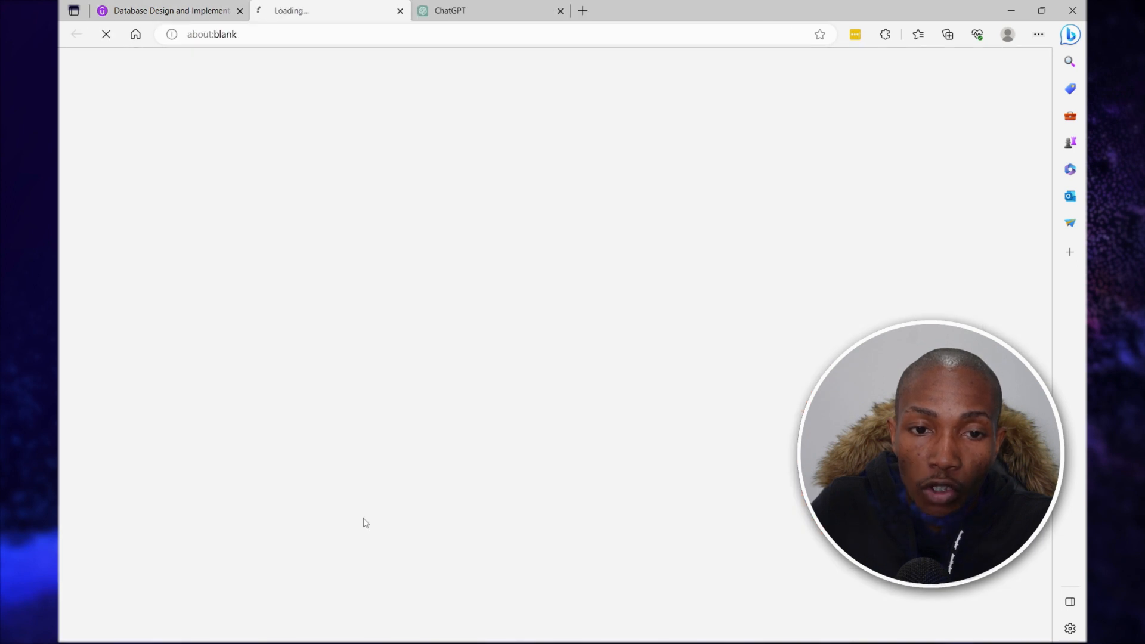
pyautogui.click(484, 12)
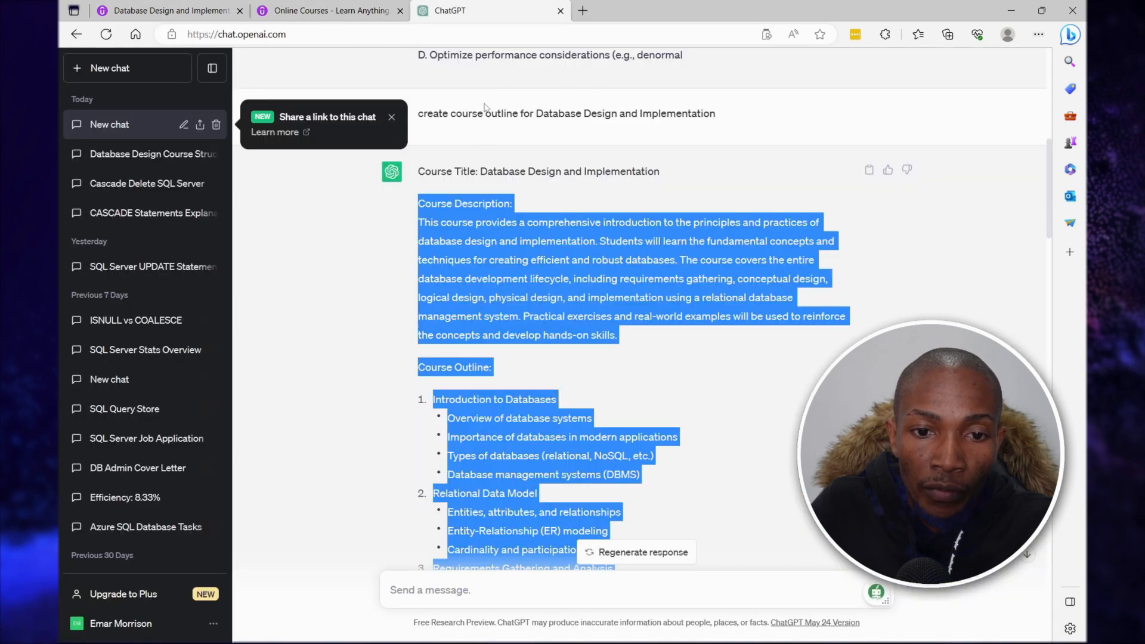
pyautogui.click(464, 233)
pyautogui.moveTo(418, 226); pyautogui.dragTo(635, 343)
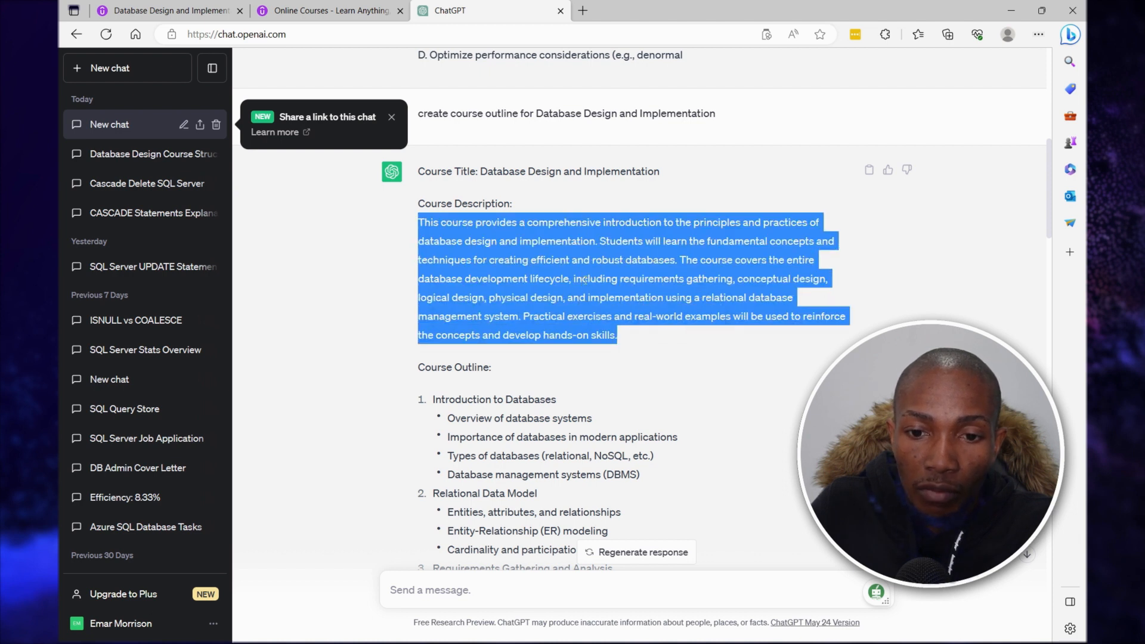
pyautogui.click(331, 11)
# Step: Set the instructor profile headline to "Database Managed System" and save the profile
pyautogui.write('ta')
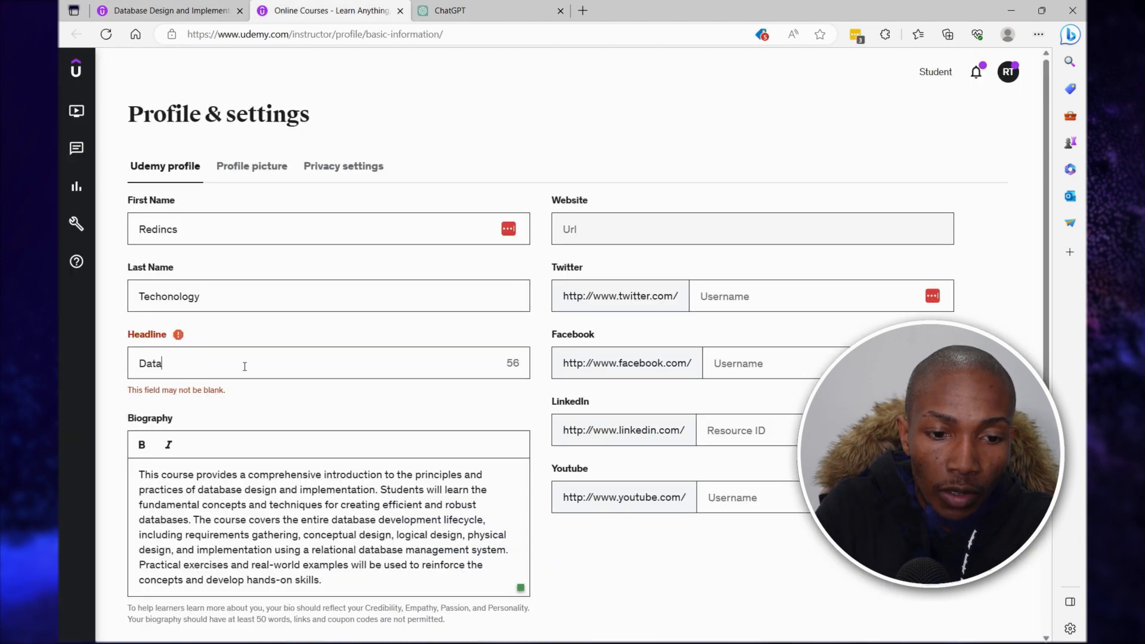
pyautogui.write('base Co')
pyautogui.press('BackSpace')
pyautogui.press('BackSpace')
pyautogui.write('Managed System')
pyautogui.scroll(-5, 245, 366)
pyautogui.click(173, 334)
# Step: Upload an image as the instructor's profile picture and save it
pyautogui.scroll(5, 215, 256)
pyautogui.click(248, 169)
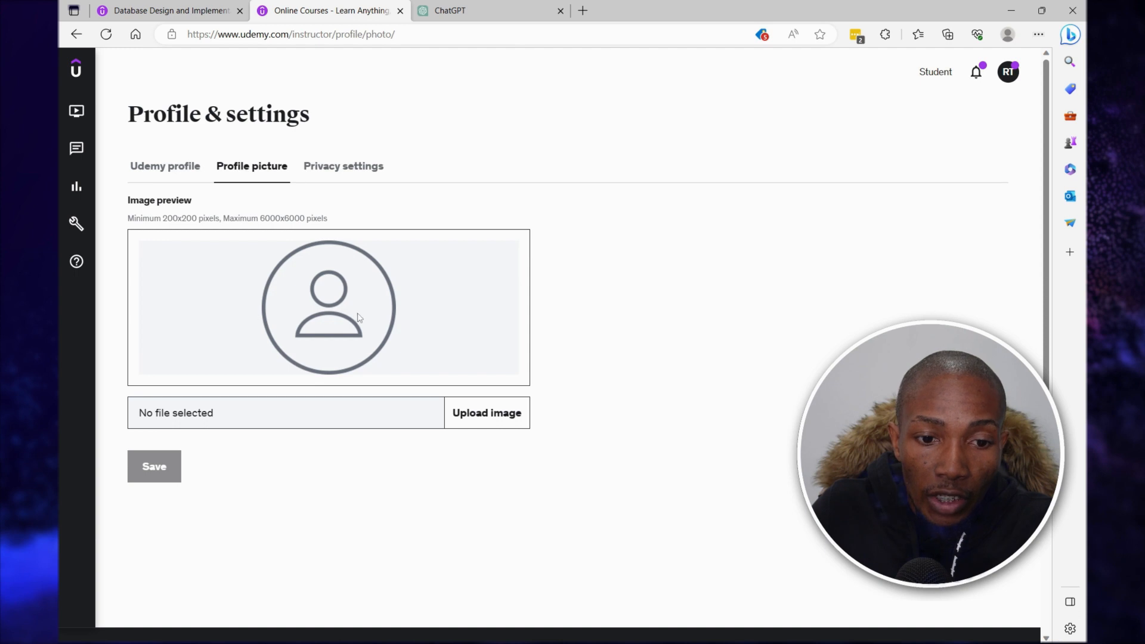
pyautogui.click(470, 415)
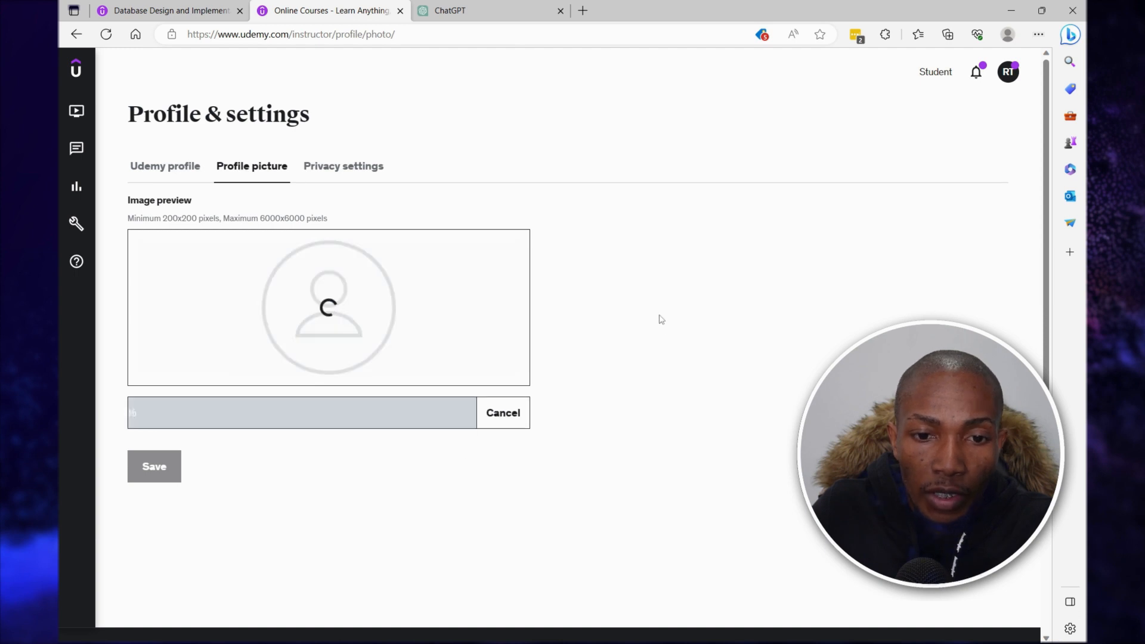
pyautogui.scroll(-10, 528, 317)
pyautogui.click(167, 233)
# Step: Disable showing the profile to logged-in users and showing courses being taken, save the privacy settings, and return to the course landing page
pyautogui.scroll(10, 404, 292)
pyautogui.click(350, 169)
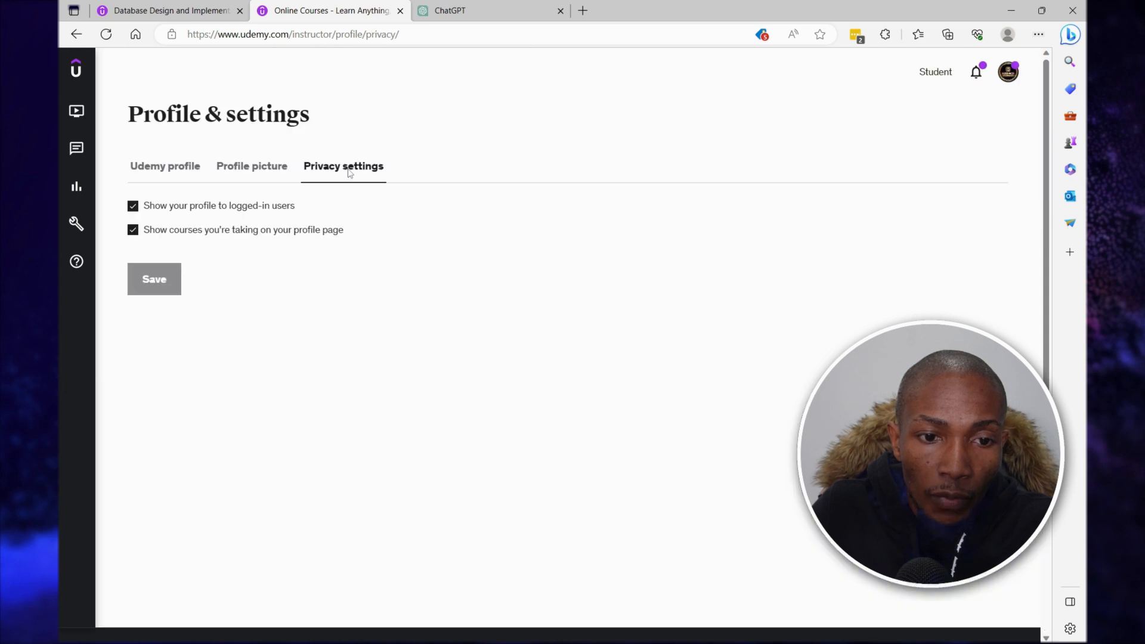
pyautogui.click(132, 206)
pyautogui.click(133, 229)
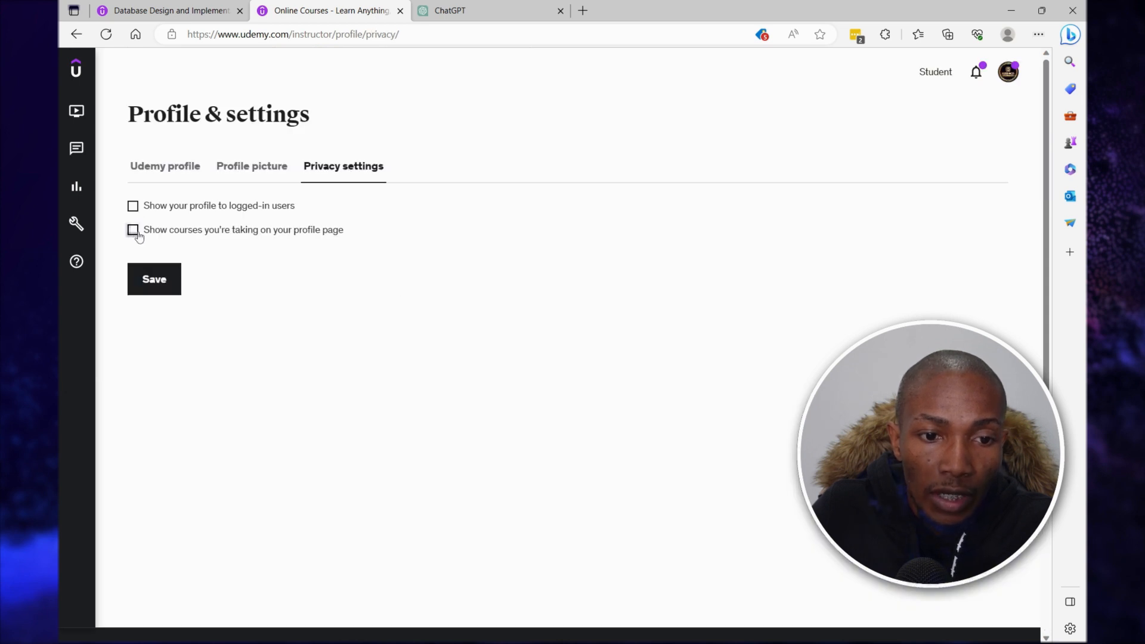
pyautogui.click(155, 276)
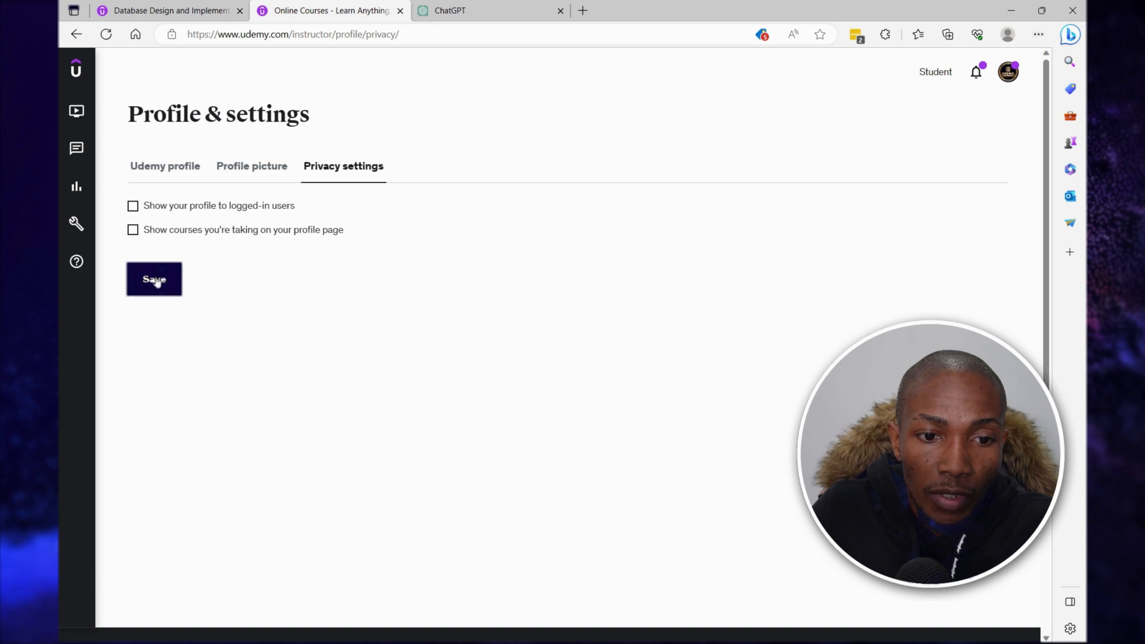
pyautogui.click(133, 230)
pyautogui.click(133, 230)
pyautogui.click(156, 283)
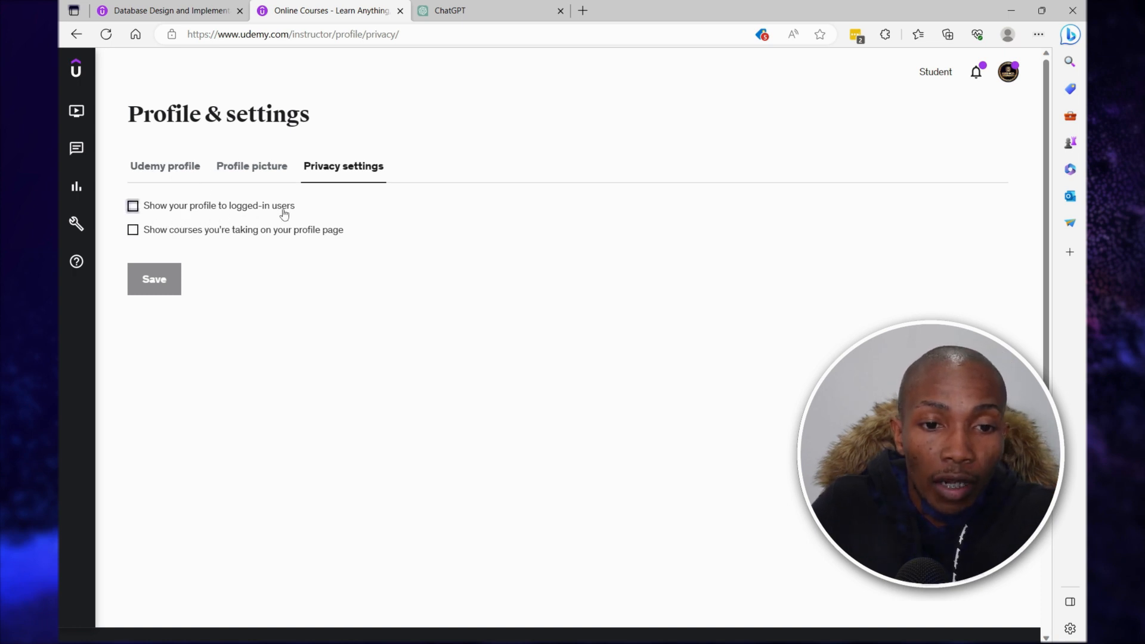
pyautogui.click(167, 11)
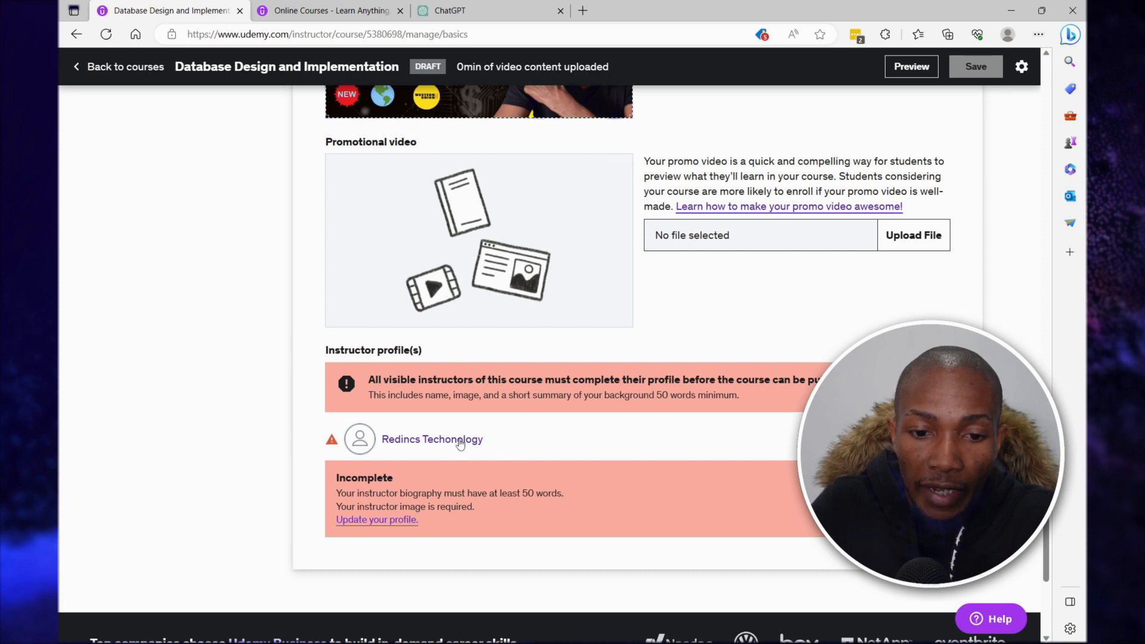
# Step: Reload the course landing page to refresh the instructor profile status, accepting the loss of unsaved changes
pyautogui.click(107, 34)
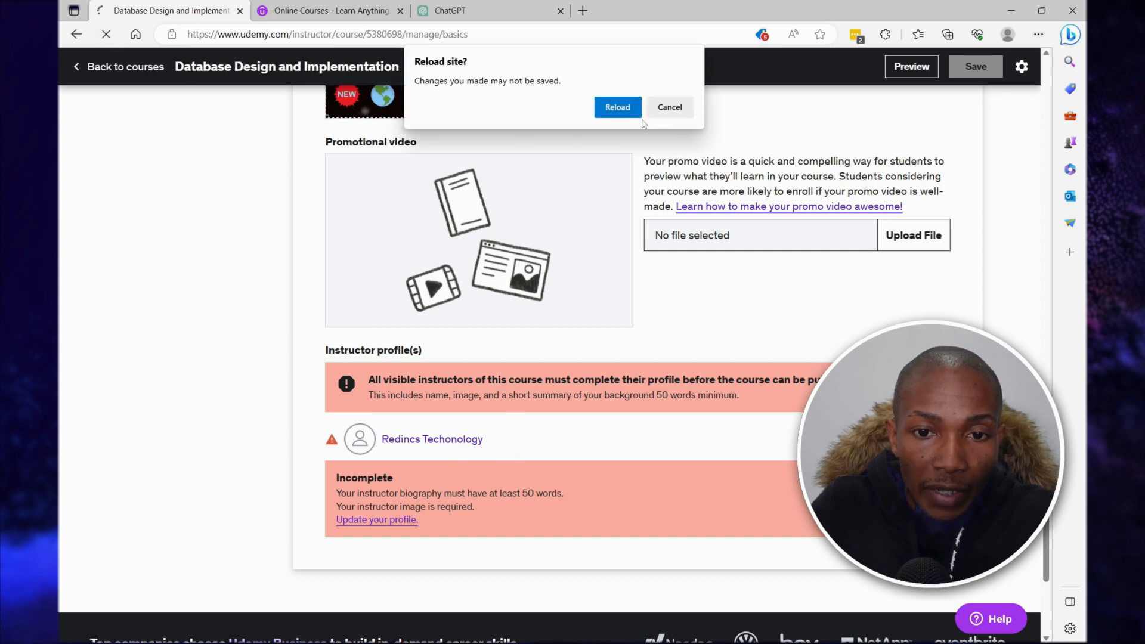
pyautogui.click(626, 109)
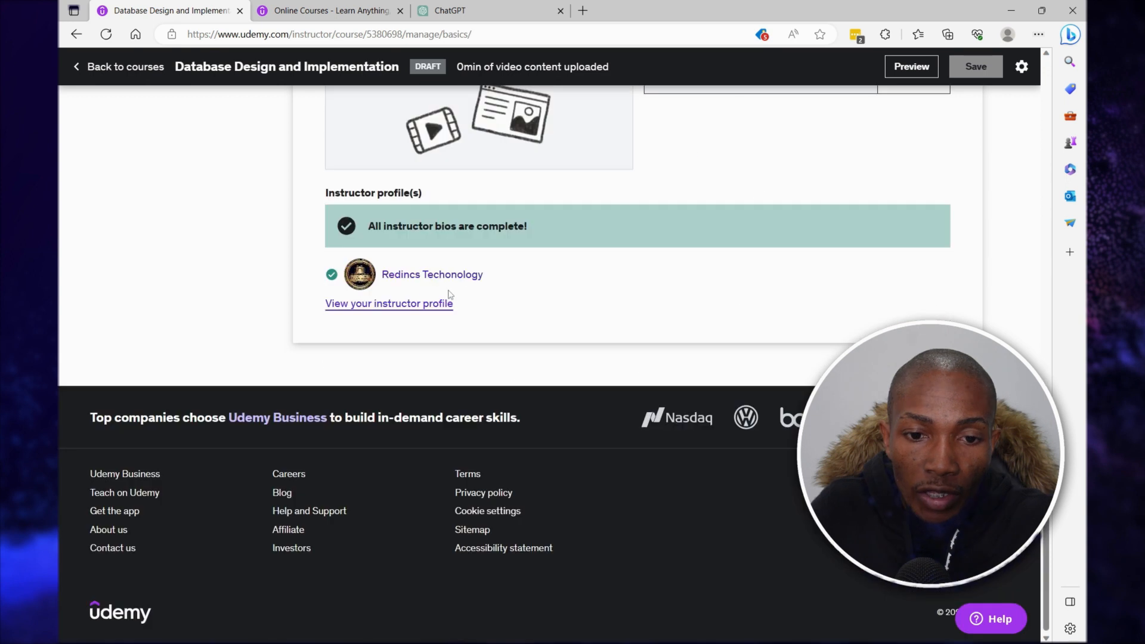
pyautogui.scroll(15, 522, 281)
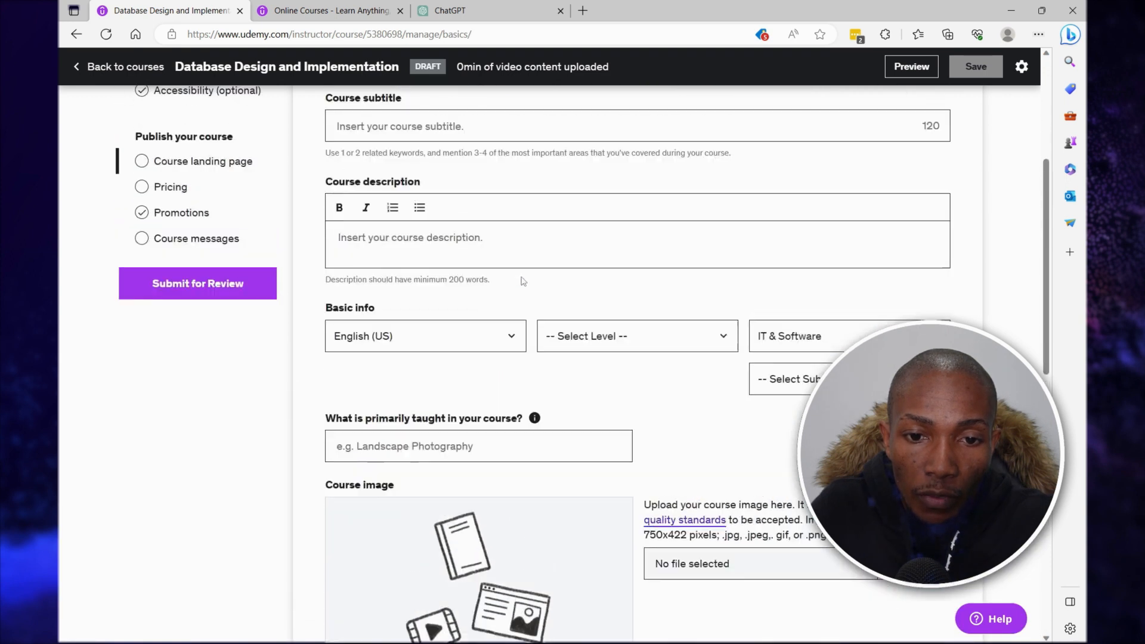
# Step: Fill in the subtitle "Database Design and Implementation", paste the course overview and outline as the course description, and save the landing page
pyautogui.scroll(-2, 528, 308)
pyautogui.click(382, 310)
pyautogui.click(411, 419)
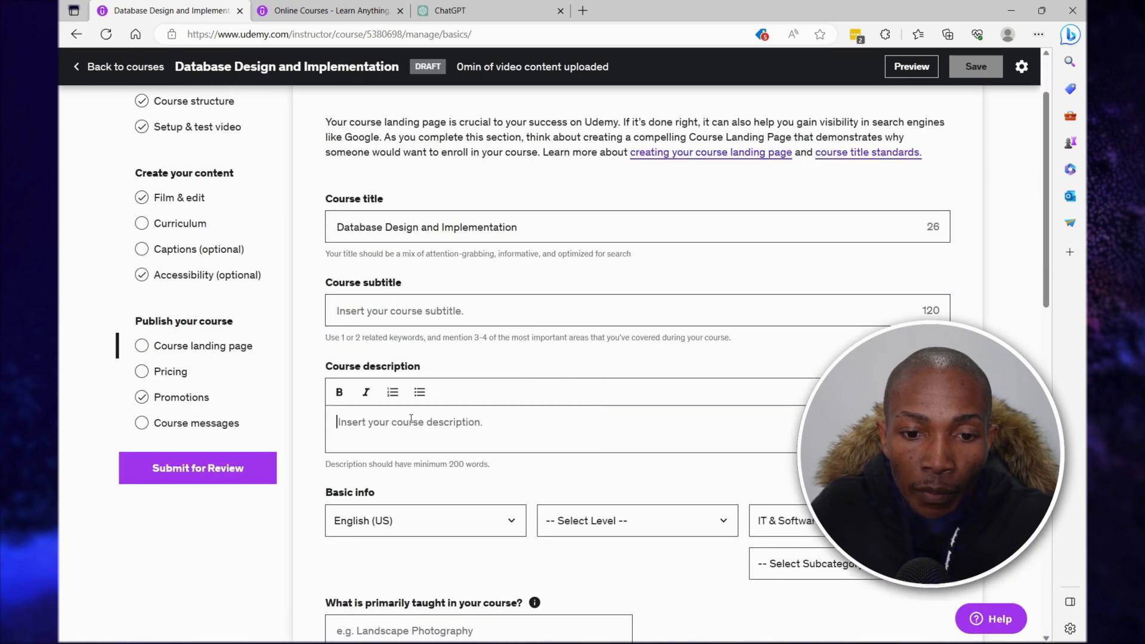
pyautogui.hotkey('ctrl', 'v')
pyautogui.scroll(5, 411, 418)
pyautogui.scroll(-20, 410, 418)
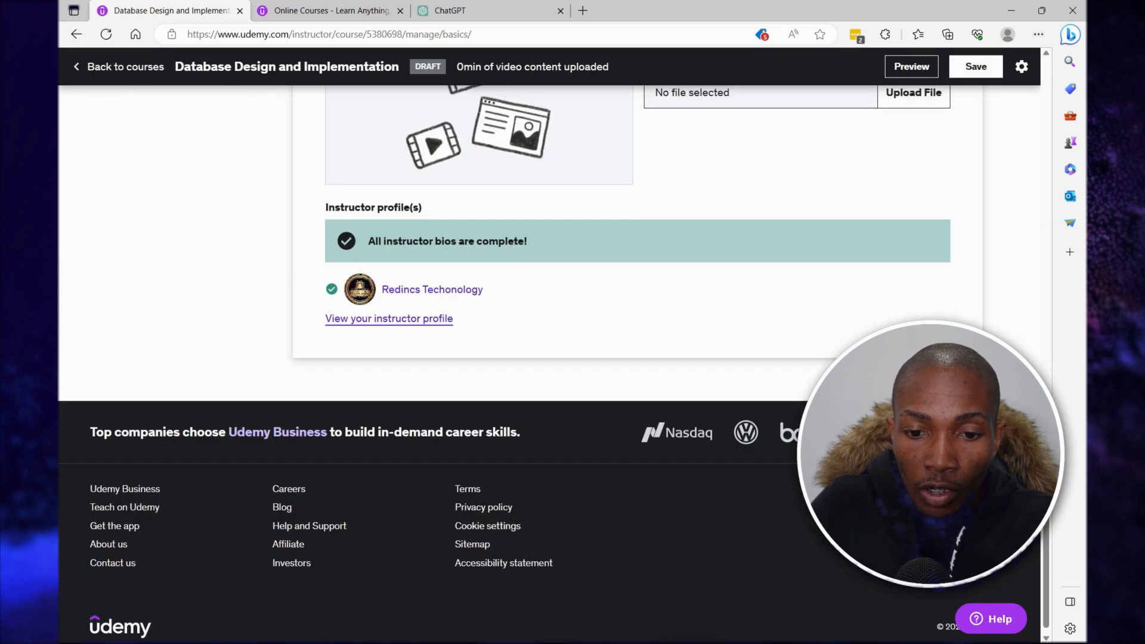
pyautogui.scroll(15, 637, 364)
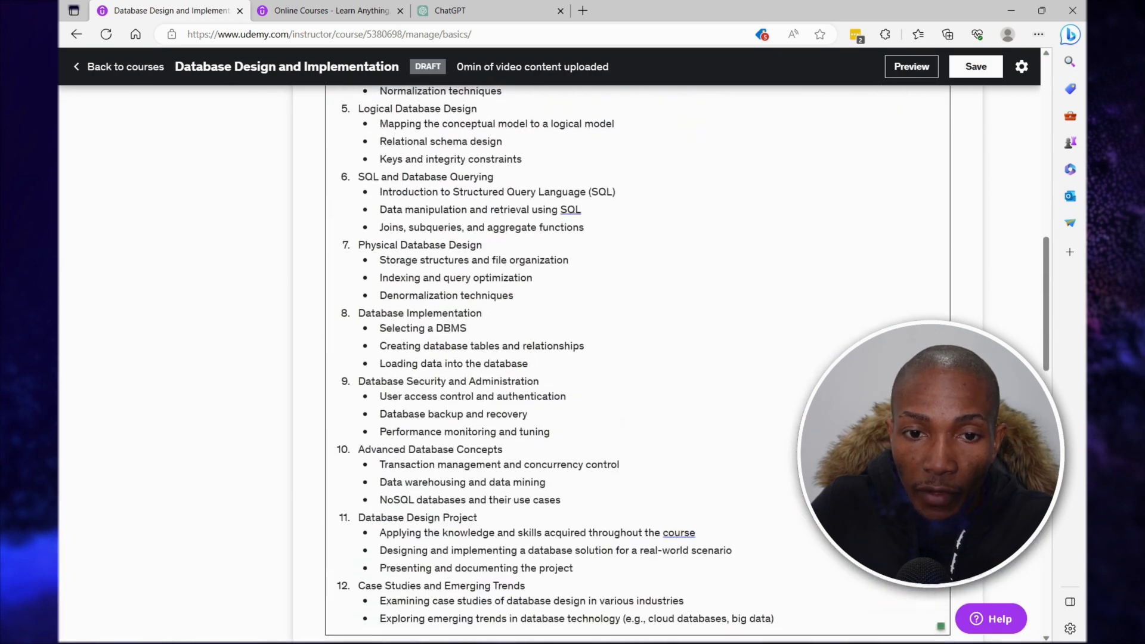
pyautogui.scroll(3, 637, 364)
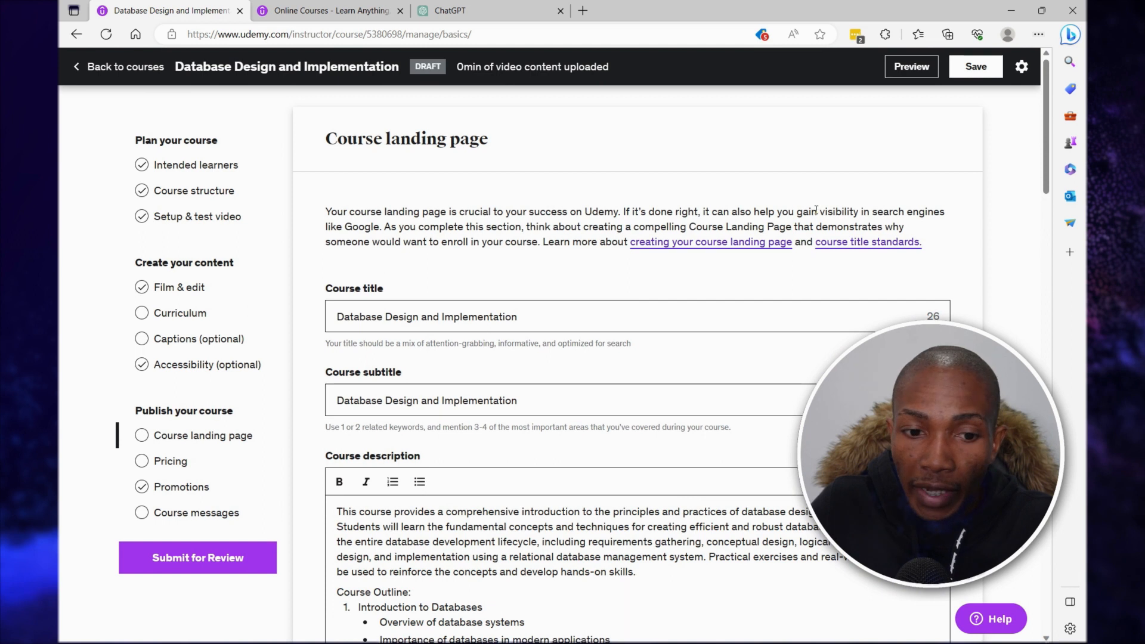
pyautogui.click(974, 67)
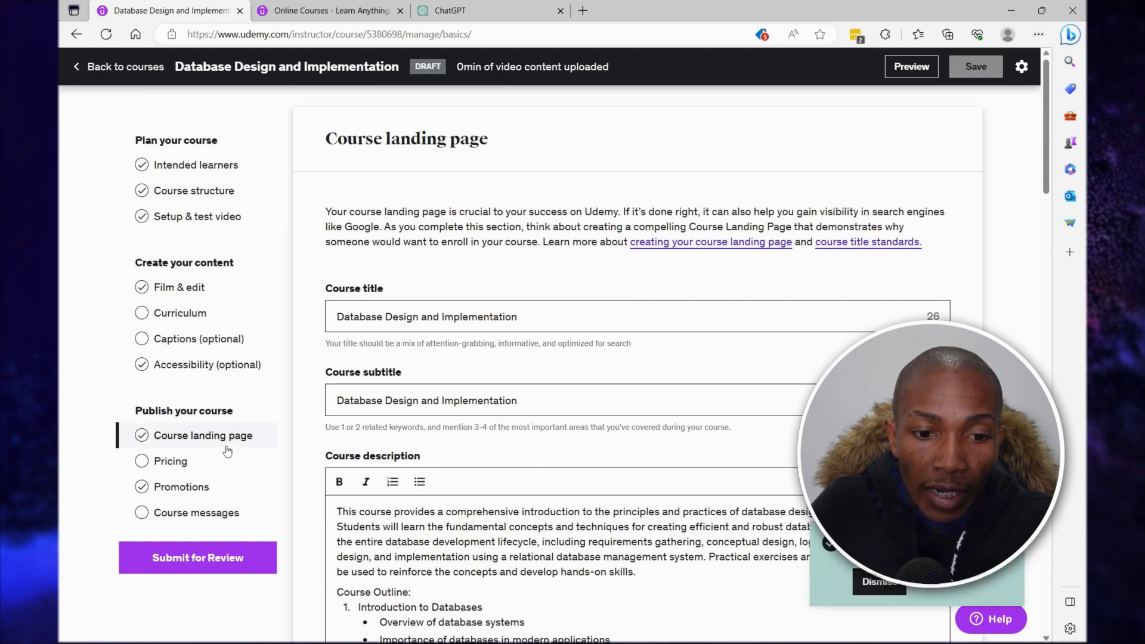
# Step: Open the course pricing settings and select the $19.99 (tier 1) price in USD
pyautogui.click(149, 464)
pyautogui.click(492, 386)
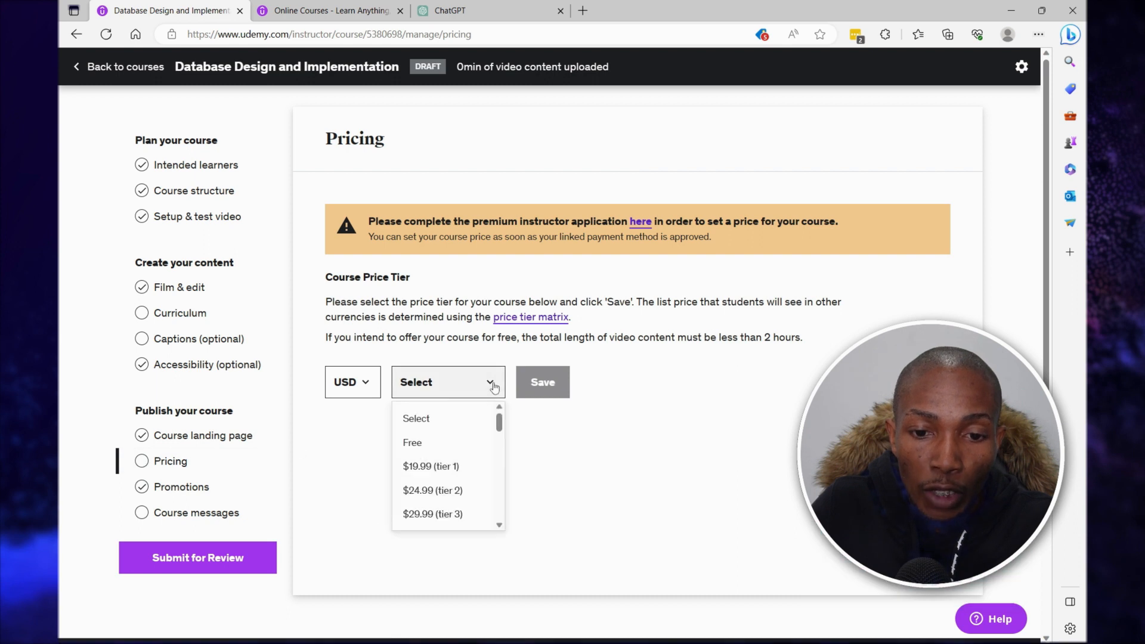
pyautogui.click(446, 466)
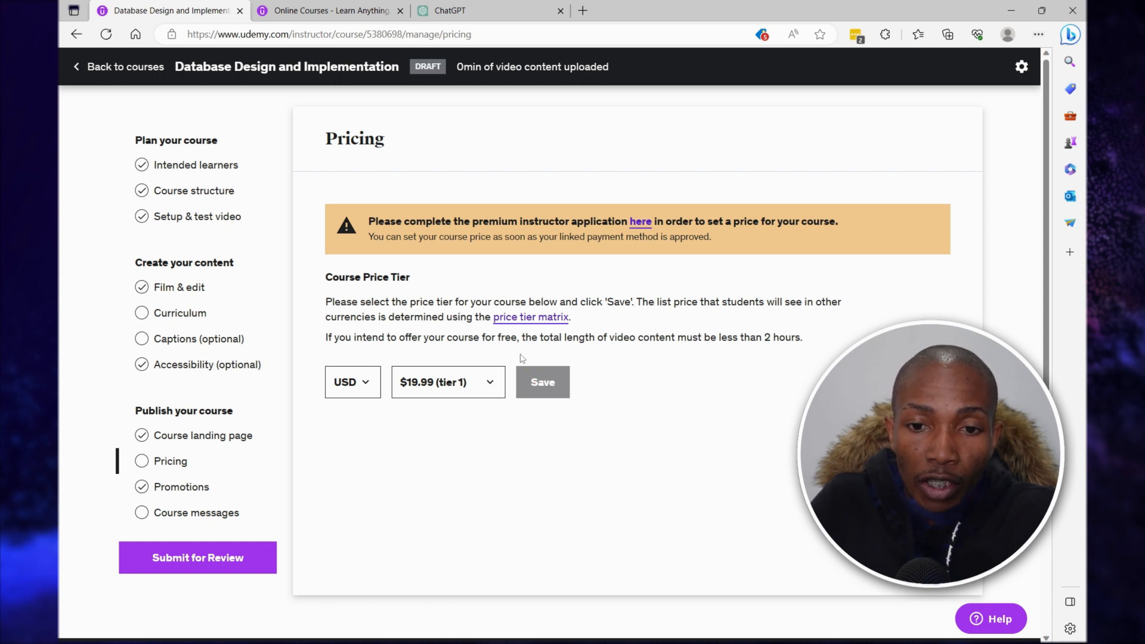
# Step: Open the premium instructor application in a new tab, save the personal information, and skip the profile picture upload
pyautogui.rightClick(638, 223)
pyautogui.click(668, 236)
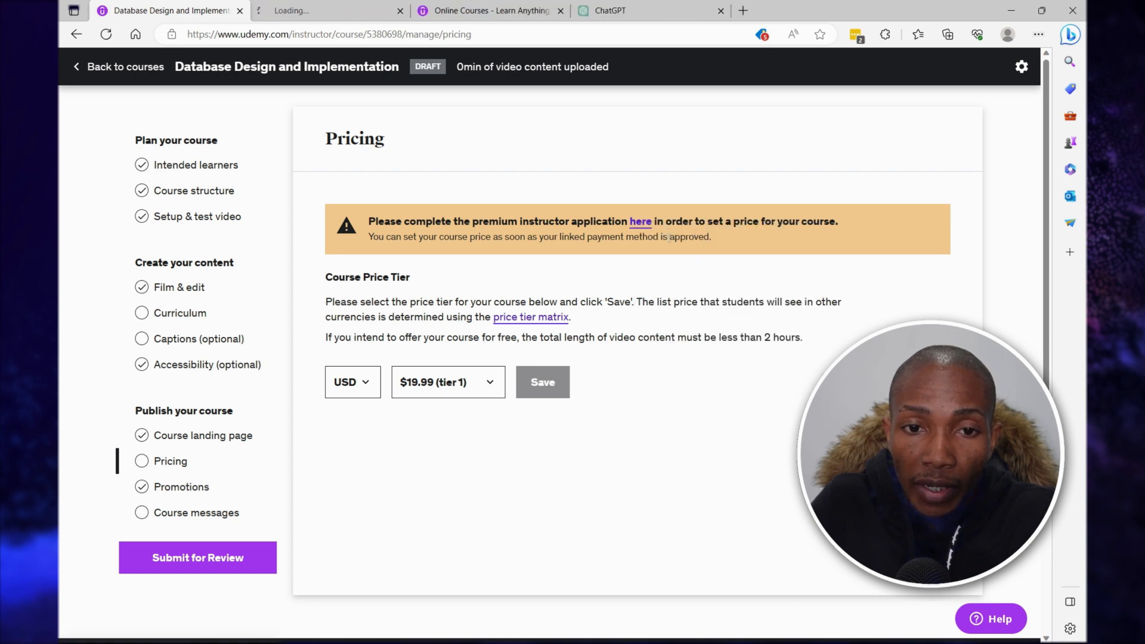
pyautogui.hotkey('ctrl', 'Tab')
pyautogui.scroll(-5, 623, 194)
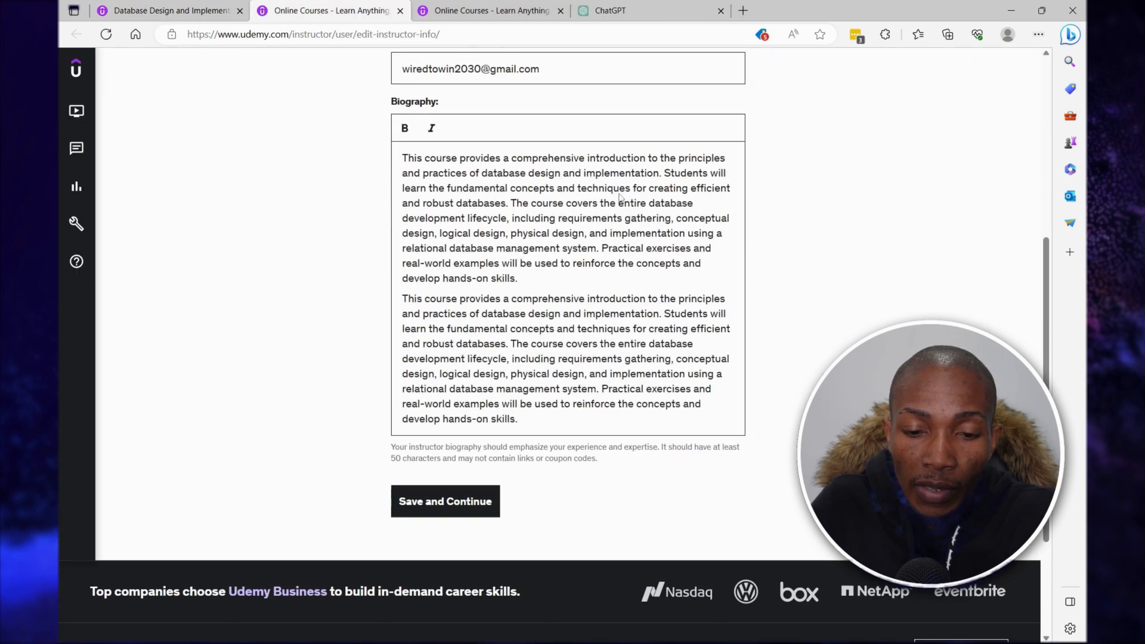
pyautogui.click(466, 494)
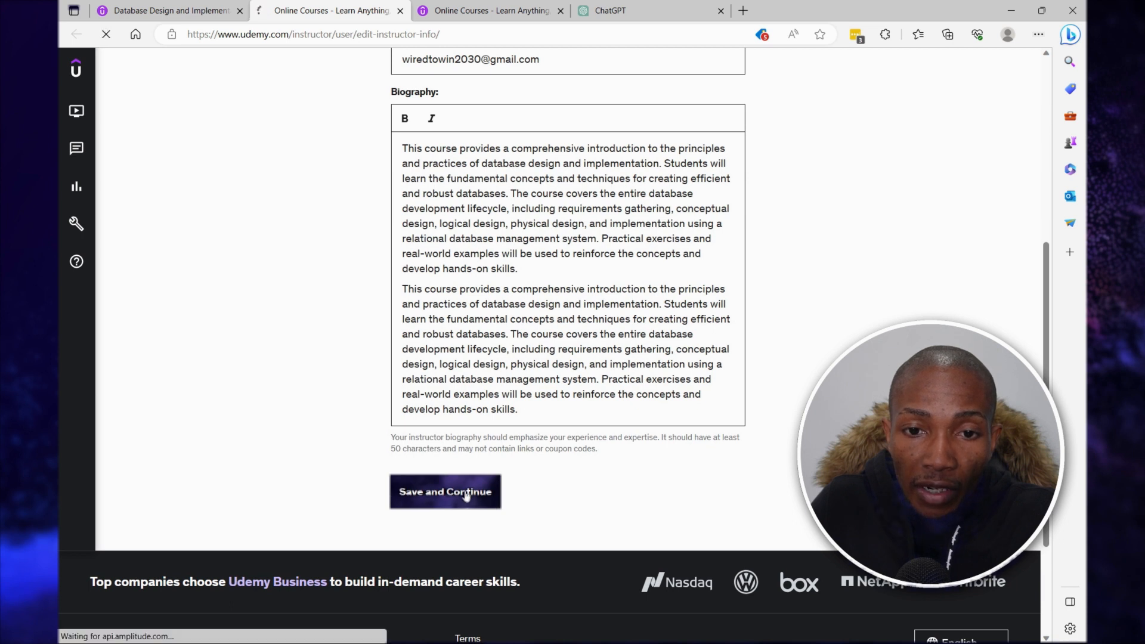
pyautogui.click(432, 531)
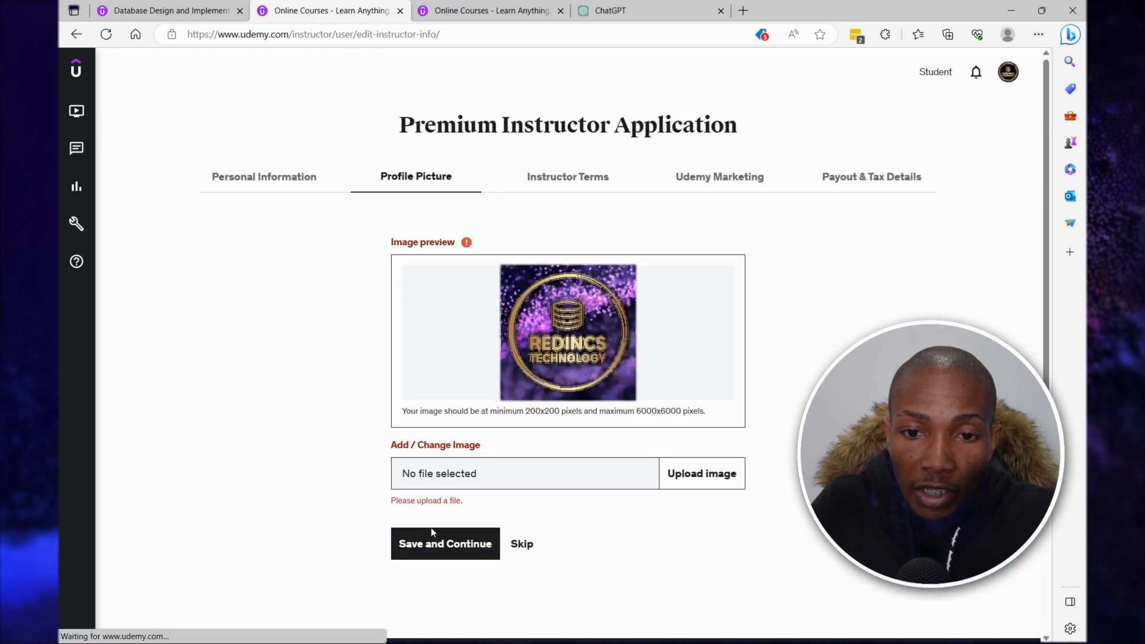
pyautogui.click(519, 544)
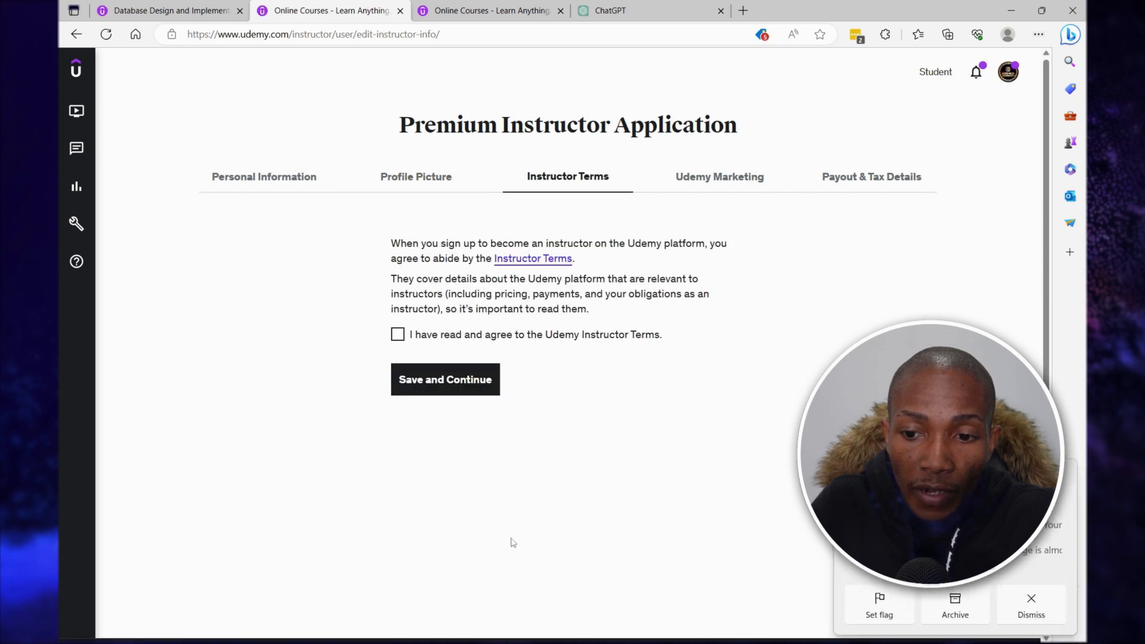
# Step: Agree to the Udemy Instructor Terms and save the Deals Program and Udemy Business Program choices
pyautogui.click(398, 335)
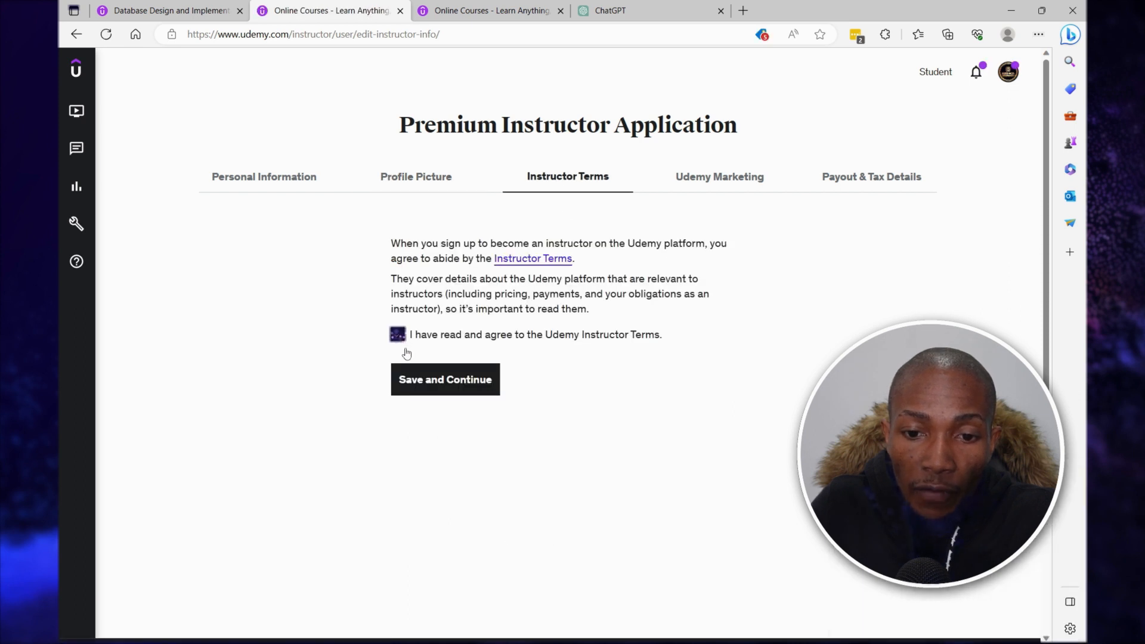
pyautogui.click(424, 384)
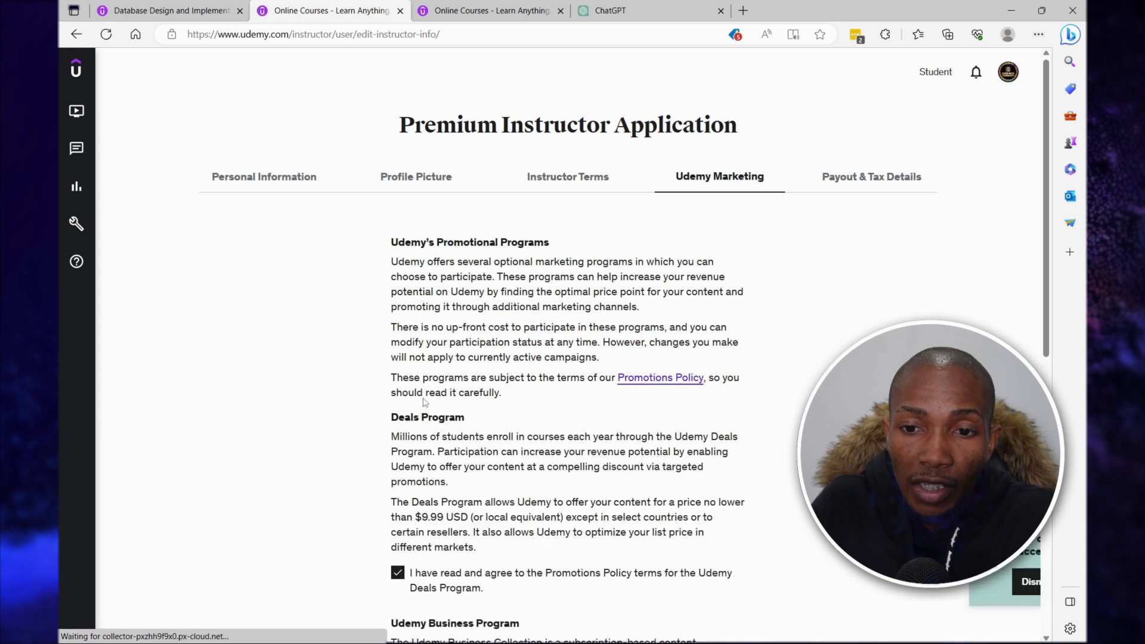
pyautogui.scroll(-5, 428, 369)
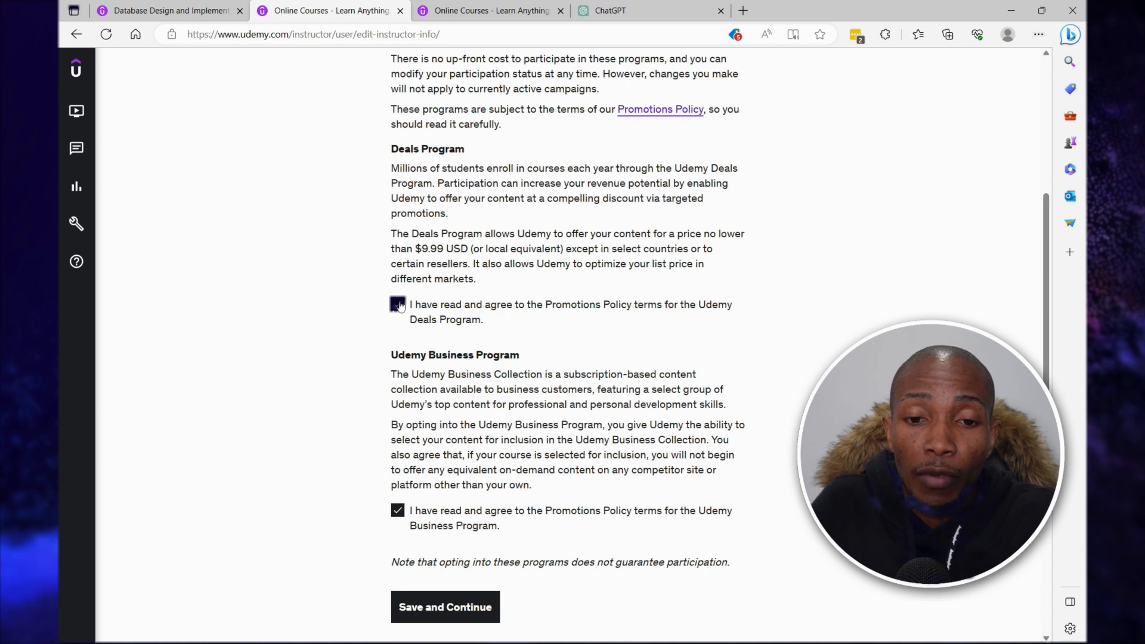
pyautogui.scroll(3, 400, 306)
pyautogui.scroll(-5, 398, 417)
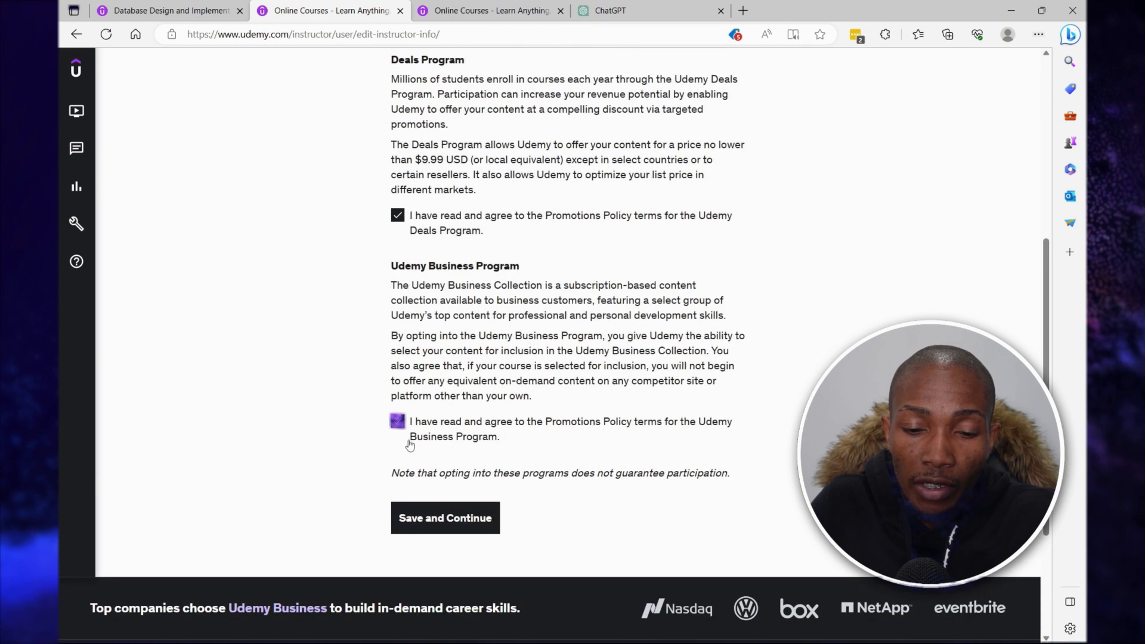
pyautogui.click(436, 519)
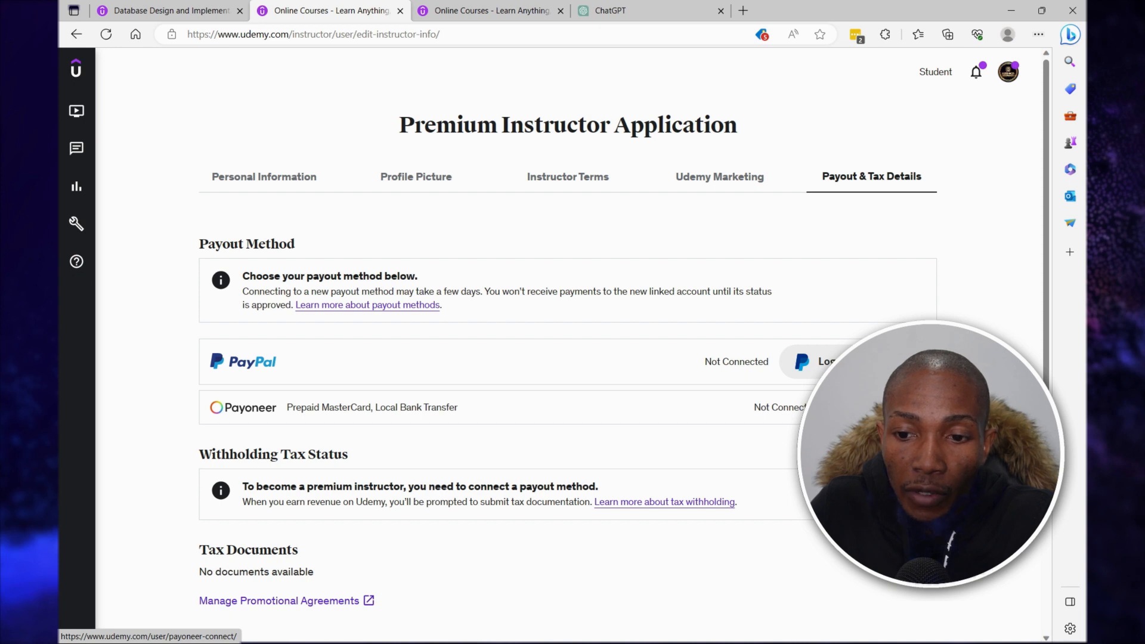
# Step: Start connecting Payoneer for payouts with the Payoneer card option, open the existing-account sign-in window, and close it
pyautogui.click(876, 407)
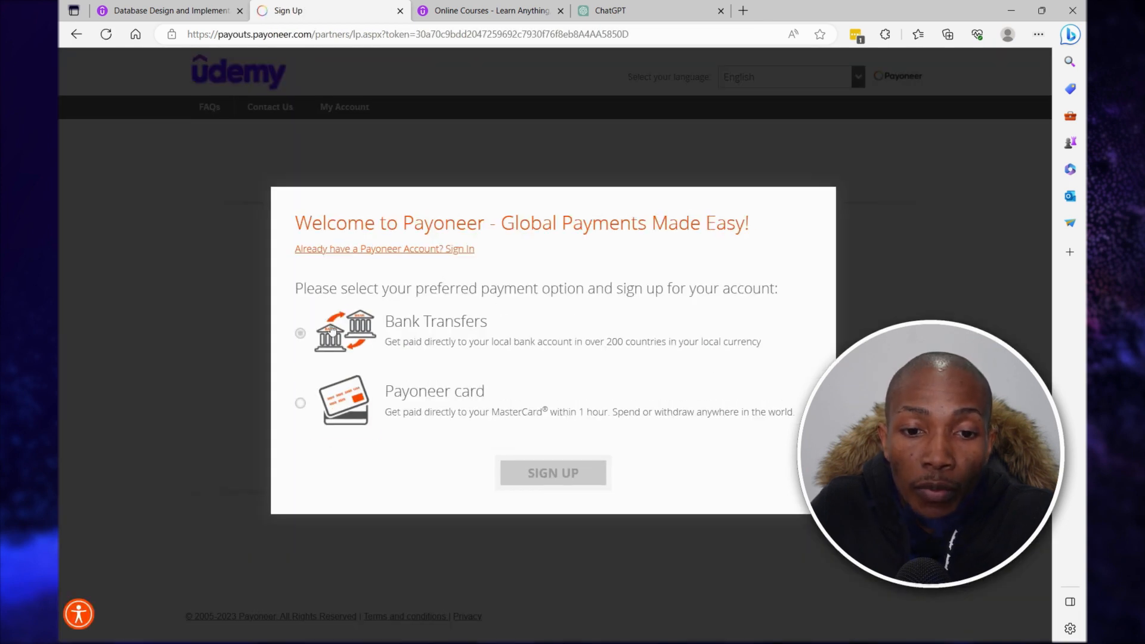
pyautogui.click(302, 405)
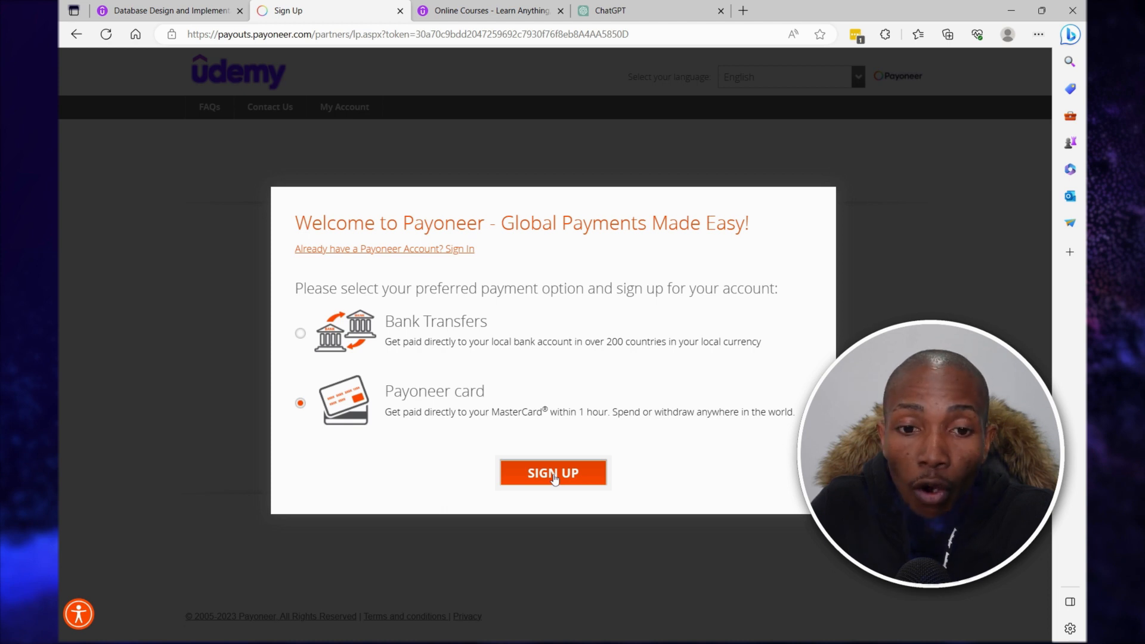
pyautogui.click(386, 251)
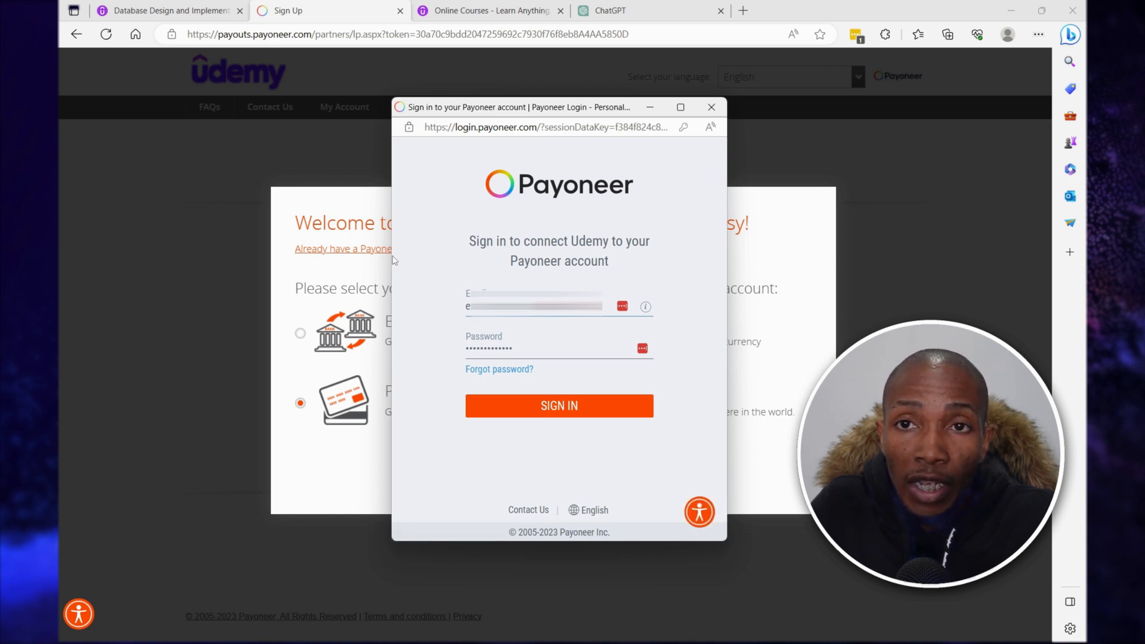
pyautogui.click(710, 107)
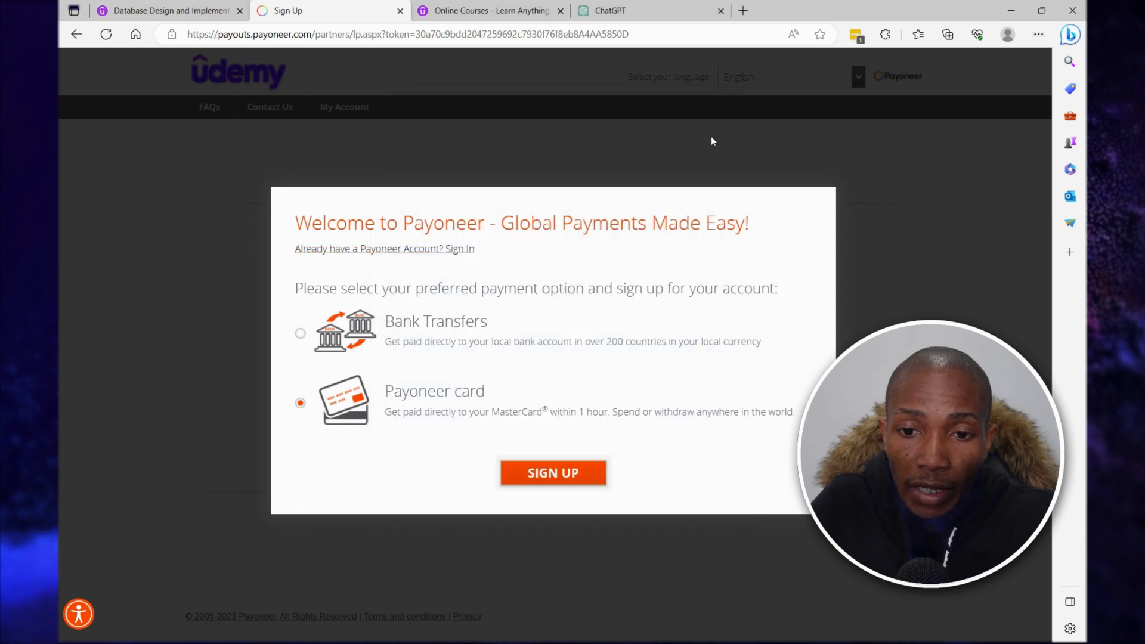
# Step: Open the course messages page, switch to ChatGPT and send the prompt "welcome for this clouse"
pyautogui.click(201, 13)
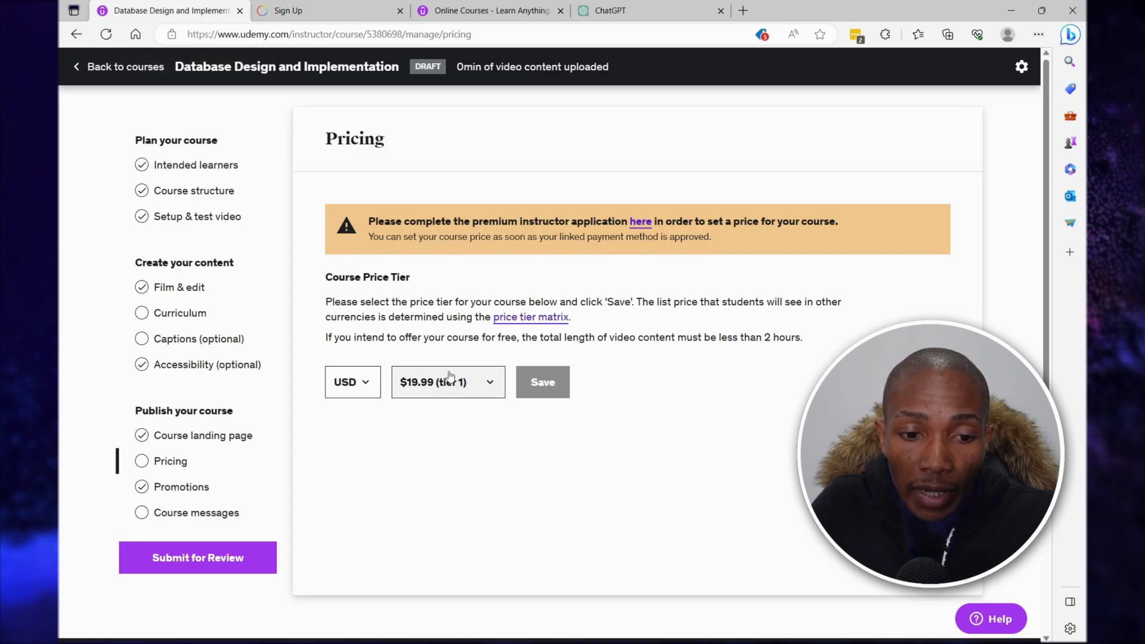
pyautogui.click(148, 521)
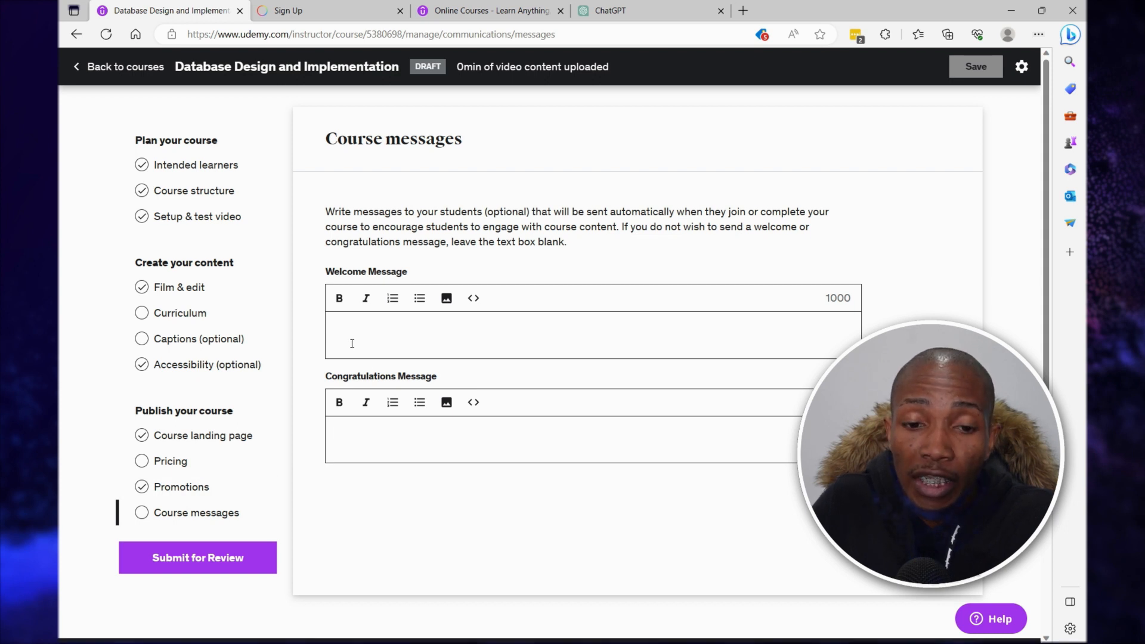
pyautogui.click(632, 12)
pyautogui.scroll(-8, 553, 434)
pyautogui.click(459, 584)
pyautogui.write('w')
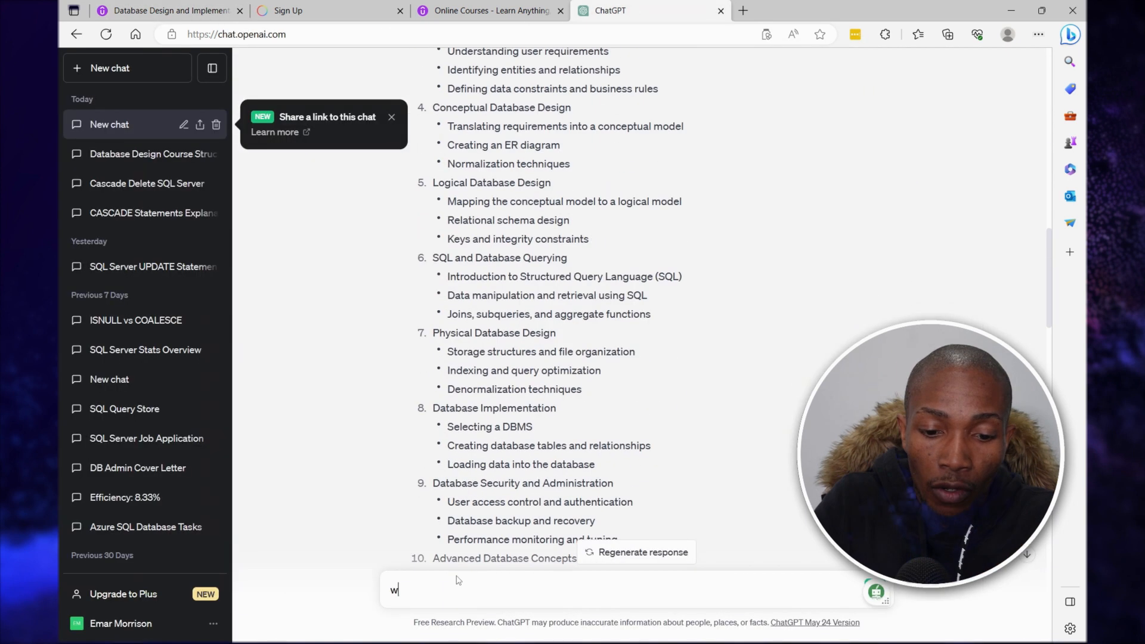
pyautogui.write('elcome for this')
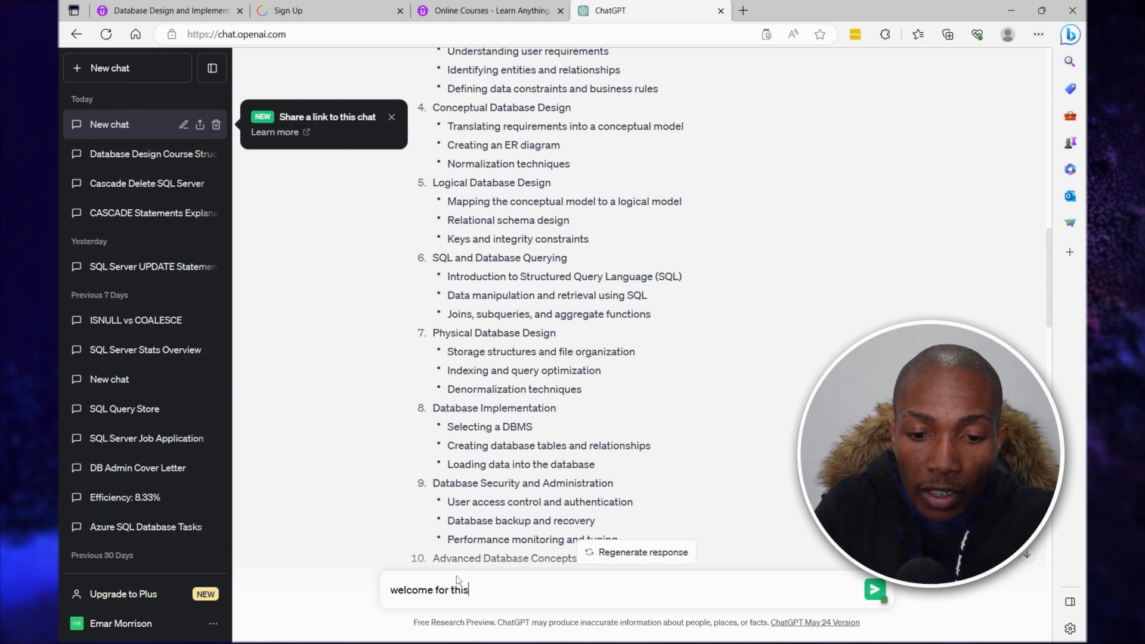
pyautogui.press('Return')
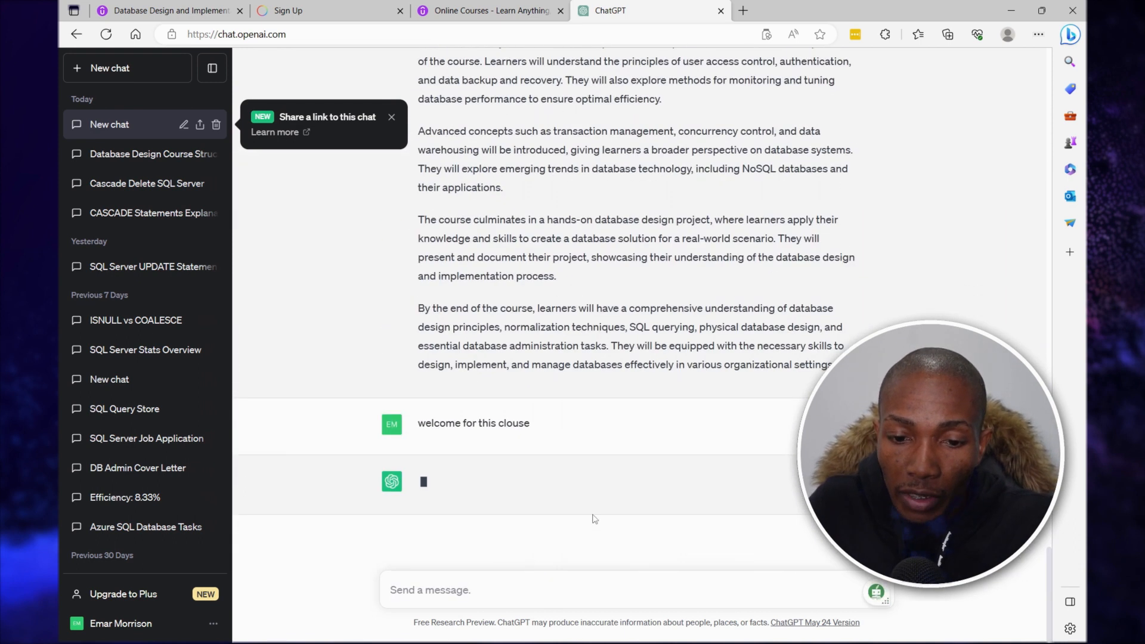
# Step: Reuse the earlier prompt's wording to ask ChatGPT for "welcome mesaage for this for database design course"
pyautogui.moveTo(418, 405); pyautogui.dragTo(496, 405)
pyautogui.hotkey('ctrl', 'c')
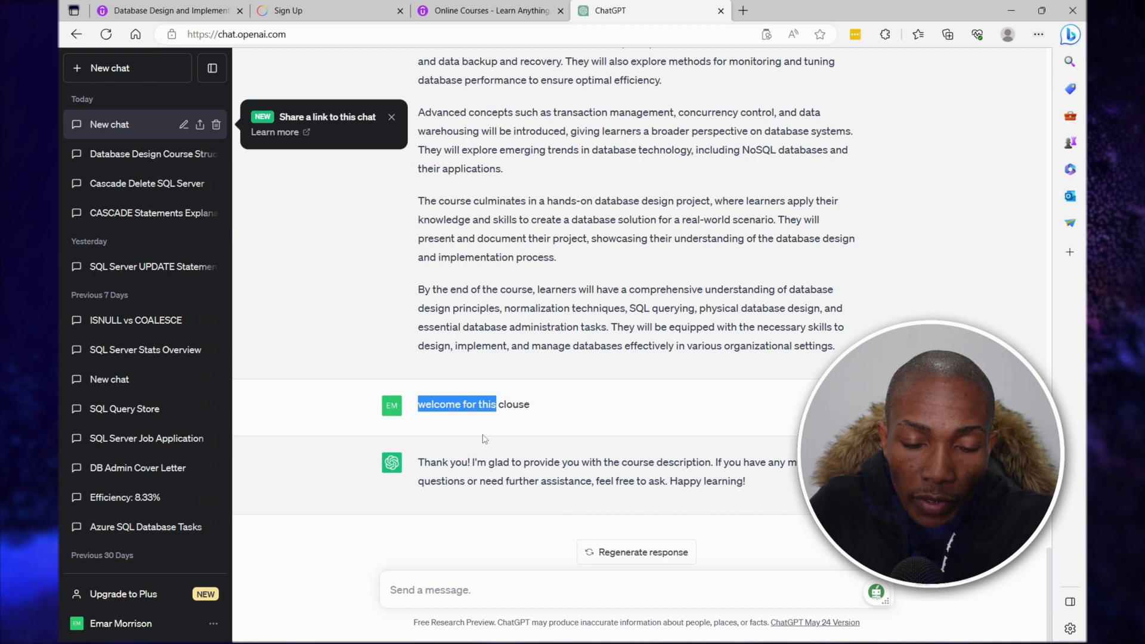
pyautogui.click(453, 588)
pyautogui.hotkey('ctrl', 'v')
pyautogui.write('for database des')
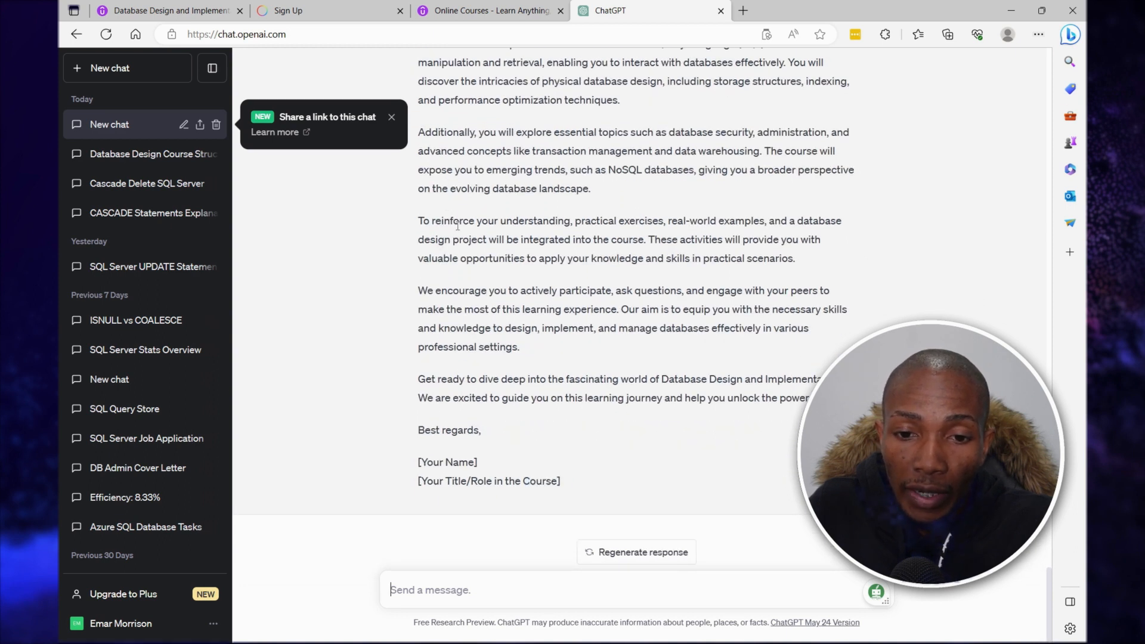
# Step: Copy the first three paragraphs after the greeting in ChatGPT's reply into the course's Welcome Message
pyautogui.moveTo(418, 154); pyautogui.dragTo(629, 283)
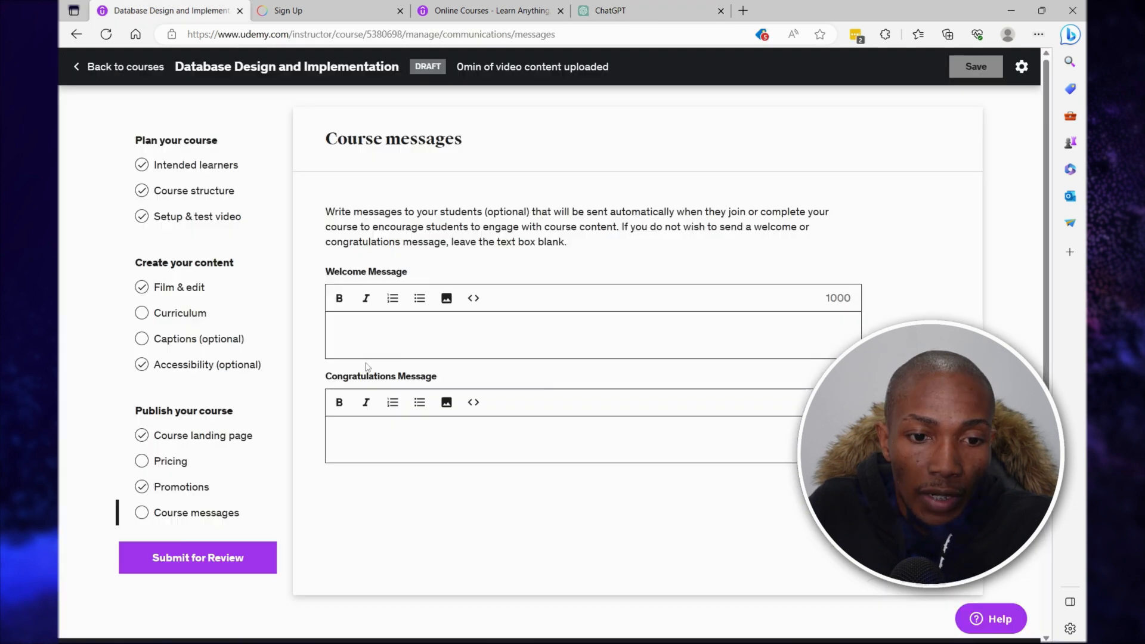
pyautogui.click(401, 327)
pyautogui.hotkey('ctrl', 'v')
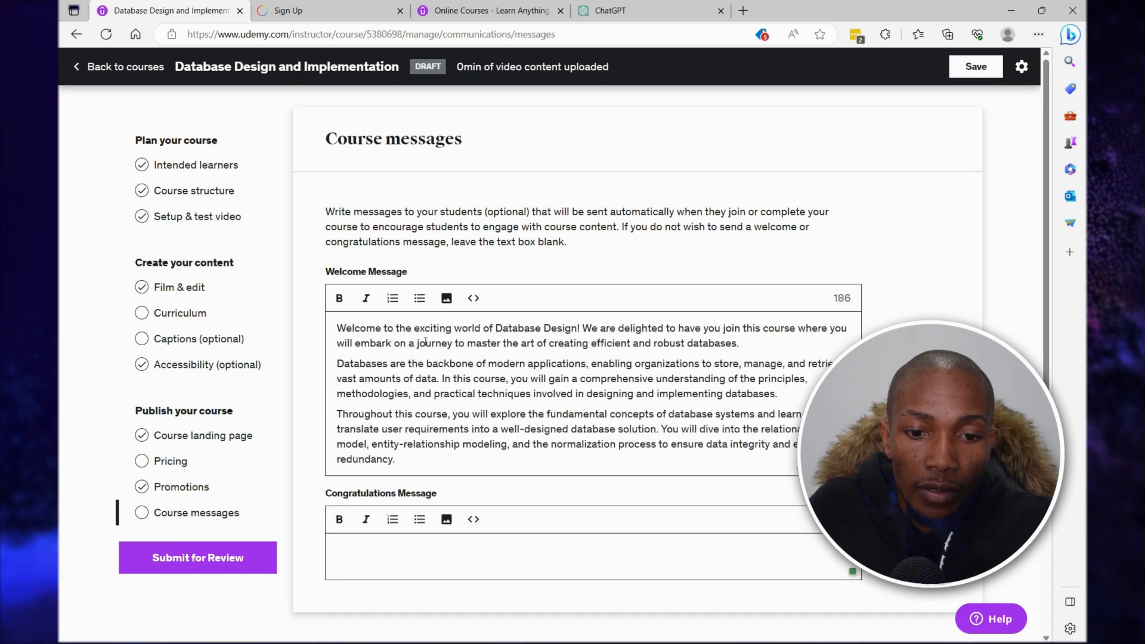
# Step: Return to ChatGPT and ask it for a "congratulation message"
pyautogui.click(436, 12)
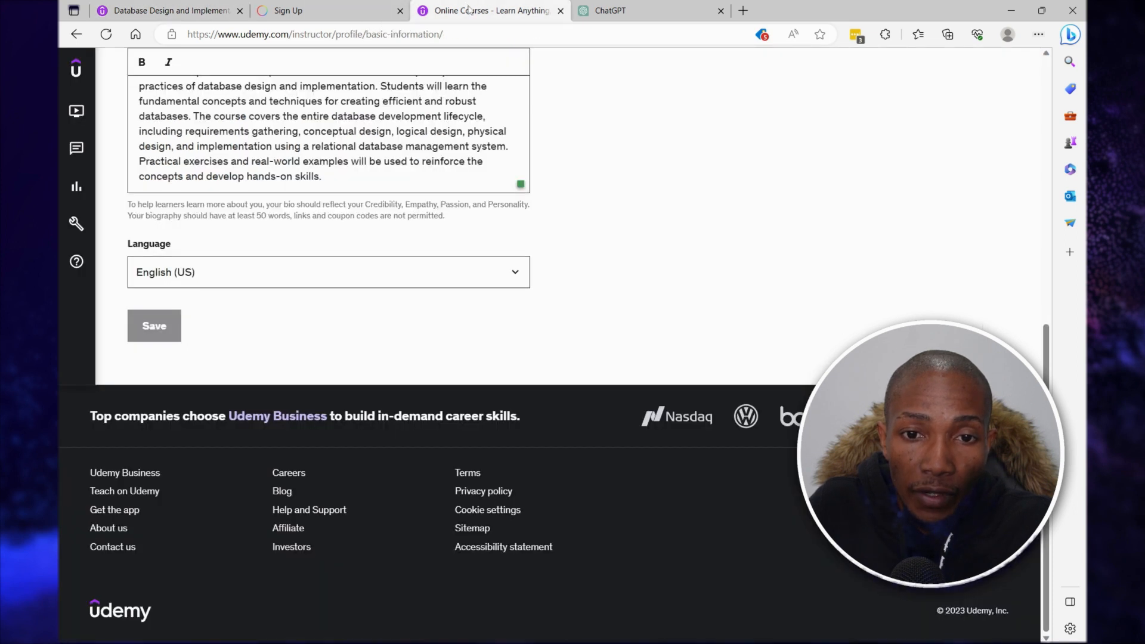
pyautogui.click(618, 12)
pyautogui.click(486, 585)
pyautogui.write('congratu')
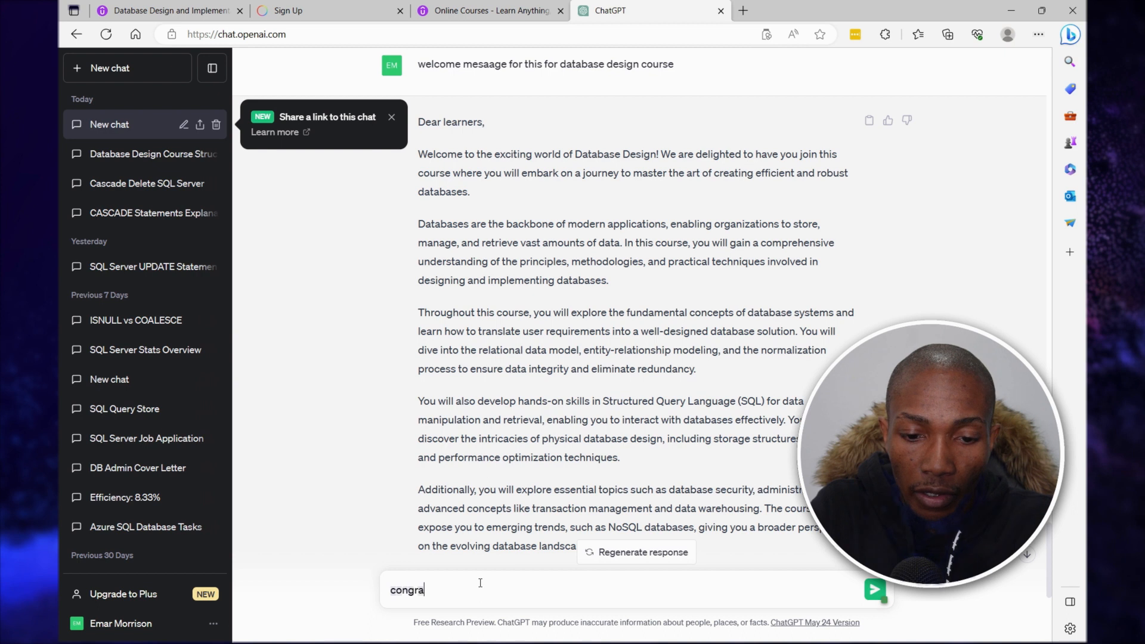
pyautogui.write('lat')
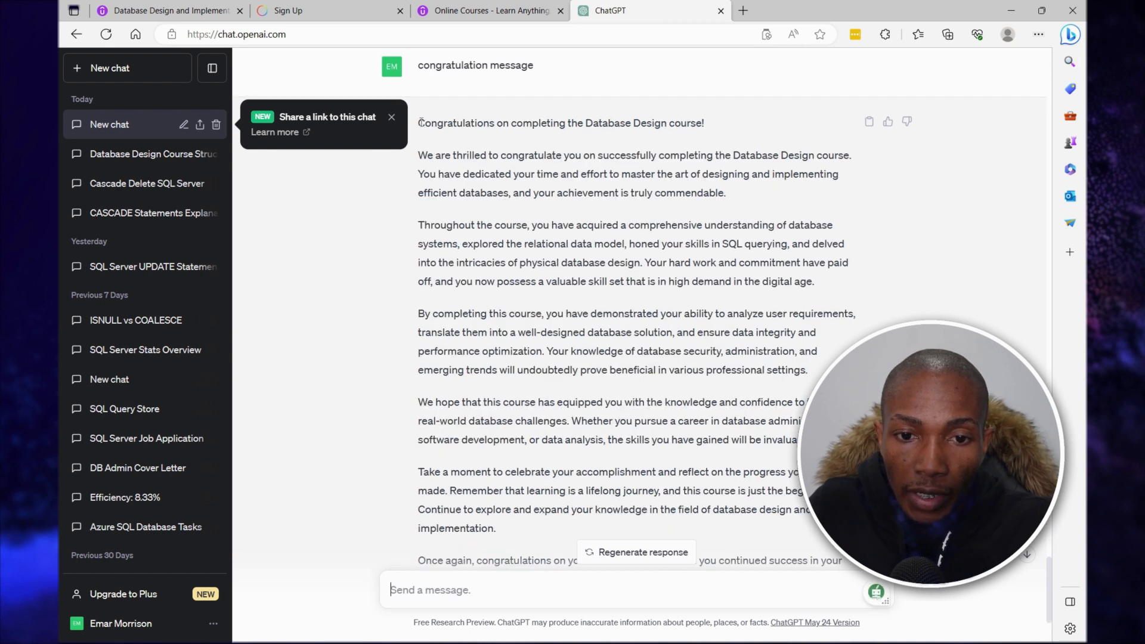
# Step: Copy ChatGPT's reply into the Congratulations Message and delete the "Best regards" sign-off with its name and title placeholders
pyautogui.moveTo(420, 122); pyautogui.dragTo(519, 536)
pyautogui.rightClick(572, 203)
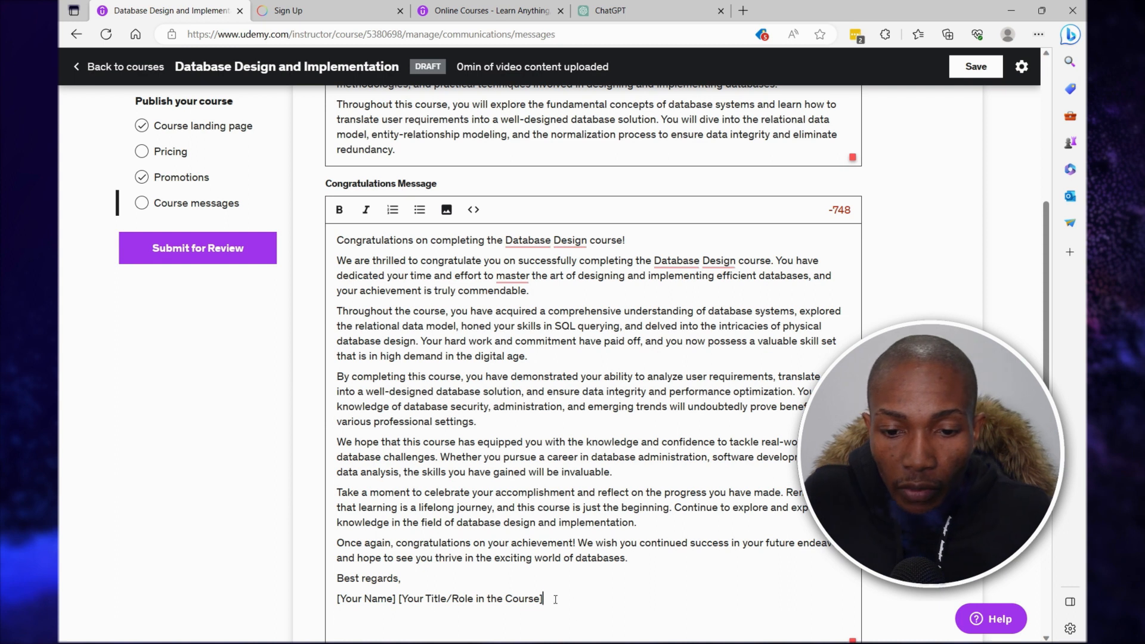
pyautogui.moveTo(544, 599); pyautogui.dragTo(333, 577)
pyautogui.press('BackSpace')
pyautogui.scroll(5, 391, 556)
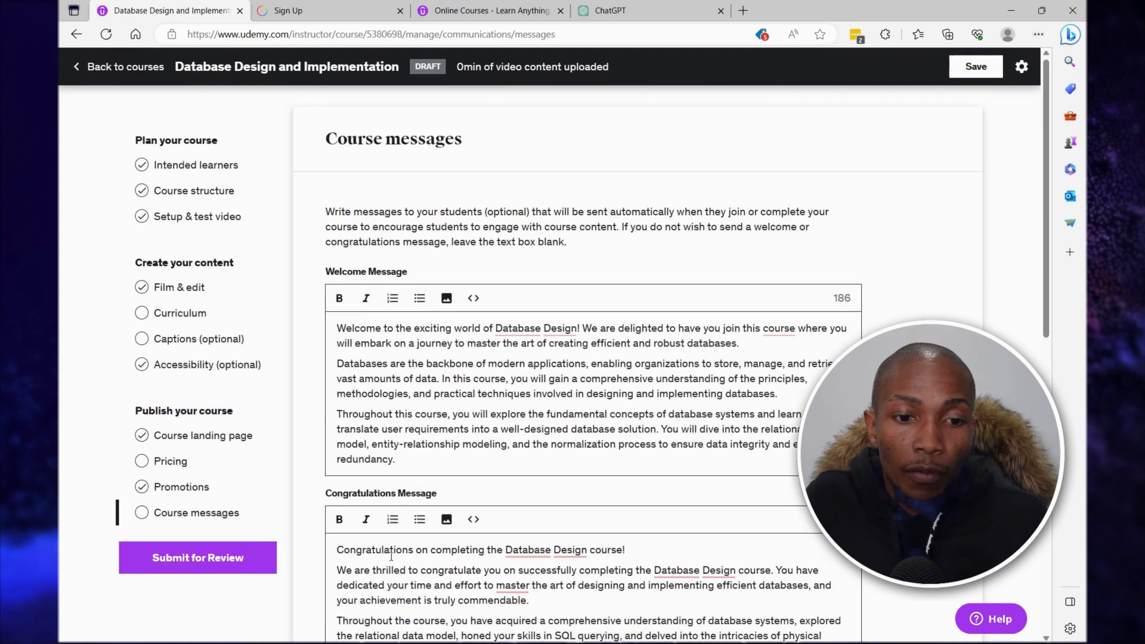